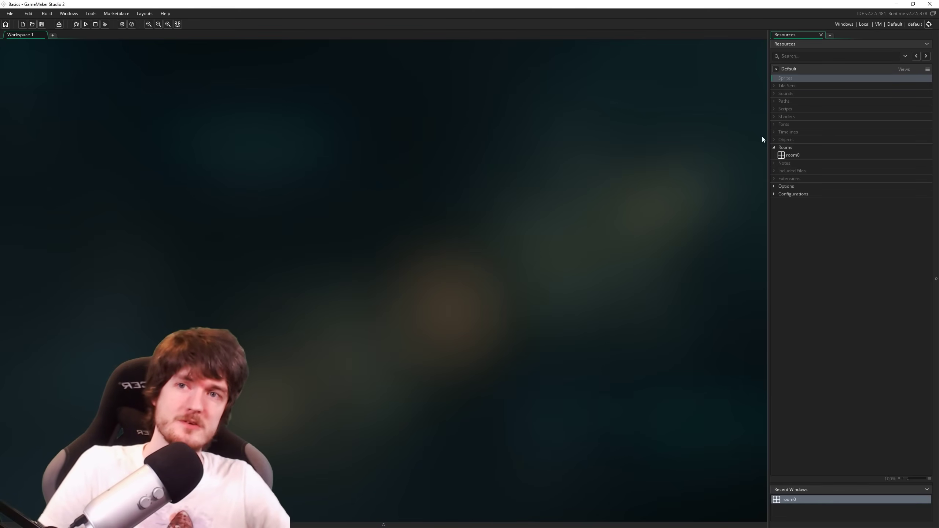
{"action": "left_click_drag", "start_coordinate": [767, 139], "coordinate": [776, 141]}
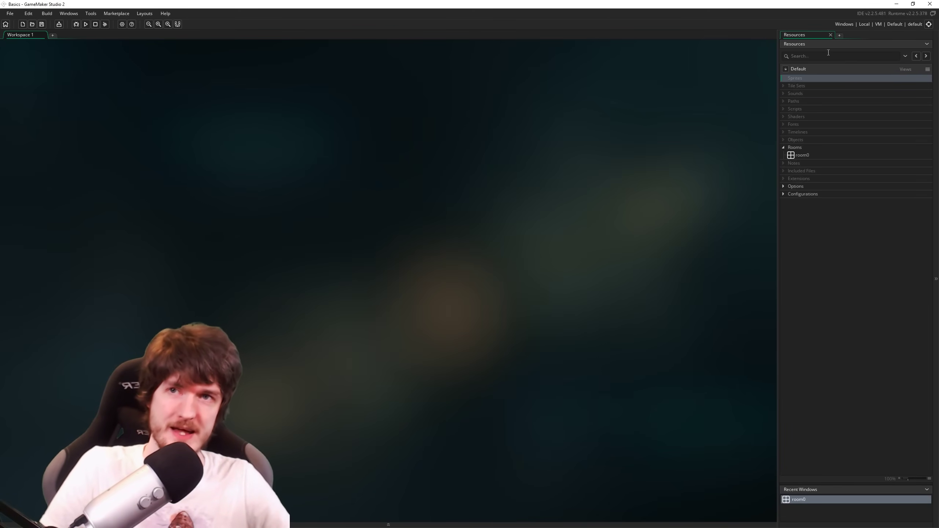
{"action": "left_click", "coordinate": [786, 80]}
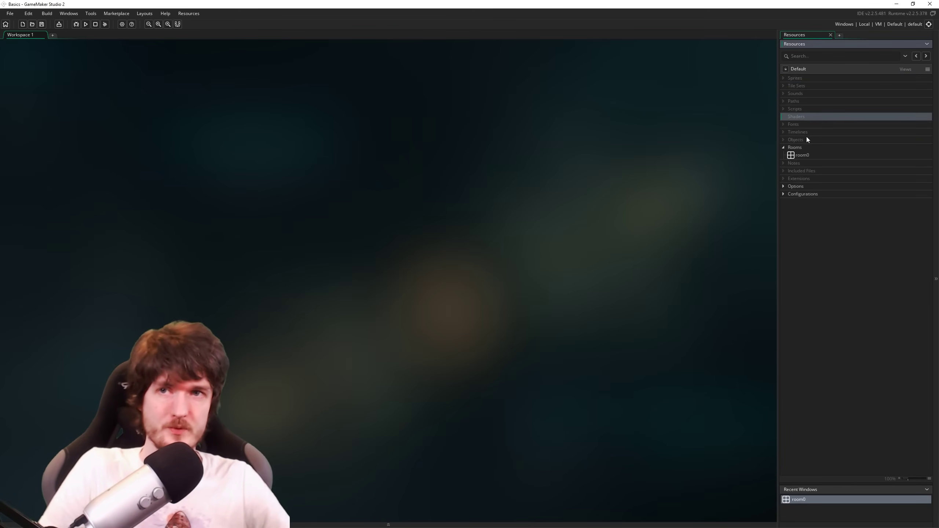
{"action": "left_click", "coordinate": [805, 79]}
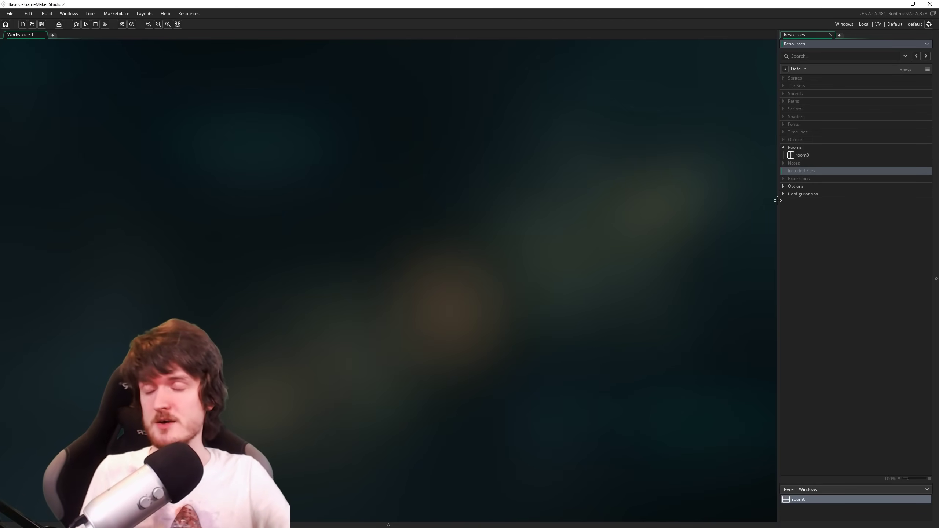
{"action": "left_click", "coordinate": [616, 305]}
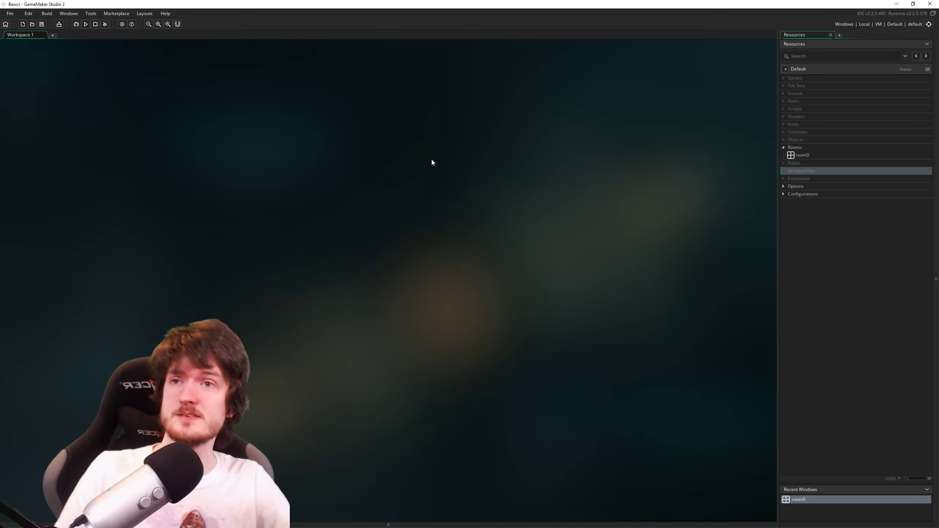
Create a new sprite resource and move its editor window to a clear area of the workspace.
{"action": "right_click", "coordinate": [392, 126]}
{"action": "mouse_move", "coordinate": [418, 129]}
{"action": "left_click", "coordinate": [472, 132]}
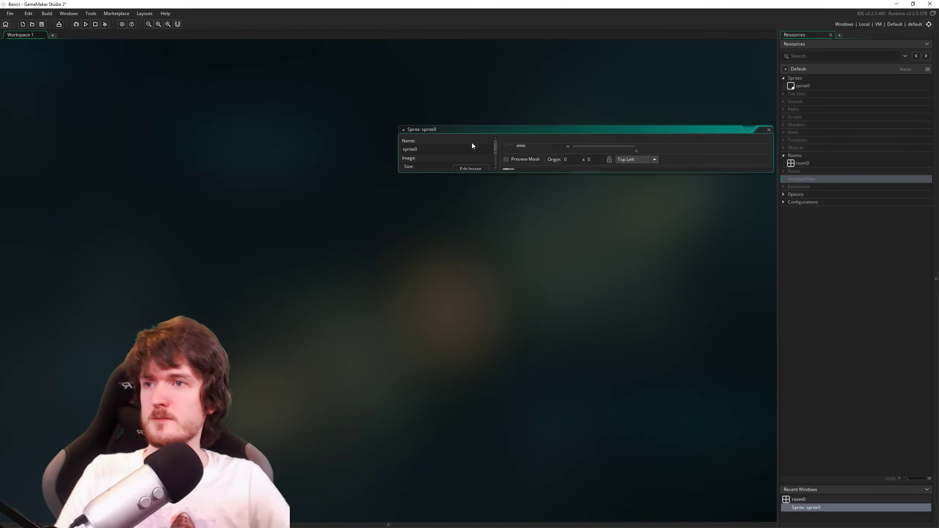
{"action": "left_click_drag", "start_coordinate": [579, 128], "coordinate": [218, 85]}
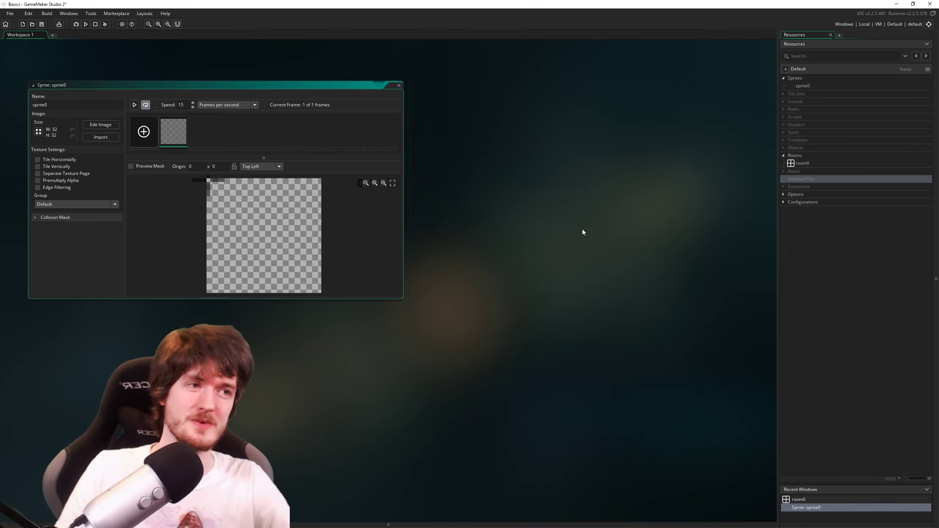
{"action": "right_click", "coordinate": [455, 132]}
{"action": "mouse_move", "coordinate": [480, 133]}
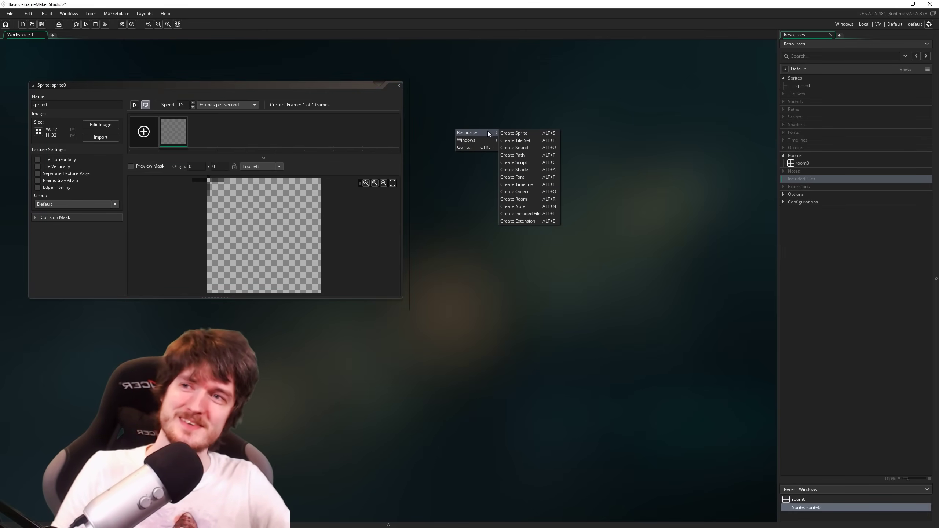
{"action": "left_click", "coordinate": [533, 111]}
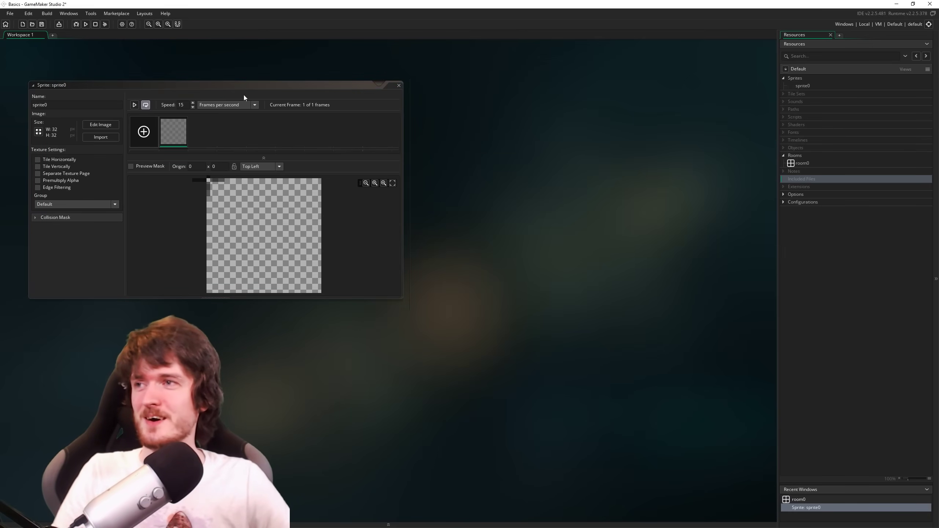
Enlarge the sprite editor window and reposition it within the workspace.
{"action": "left_click_drag", "start_coordinate": [244, 86], "coordinate": [266, 92]}
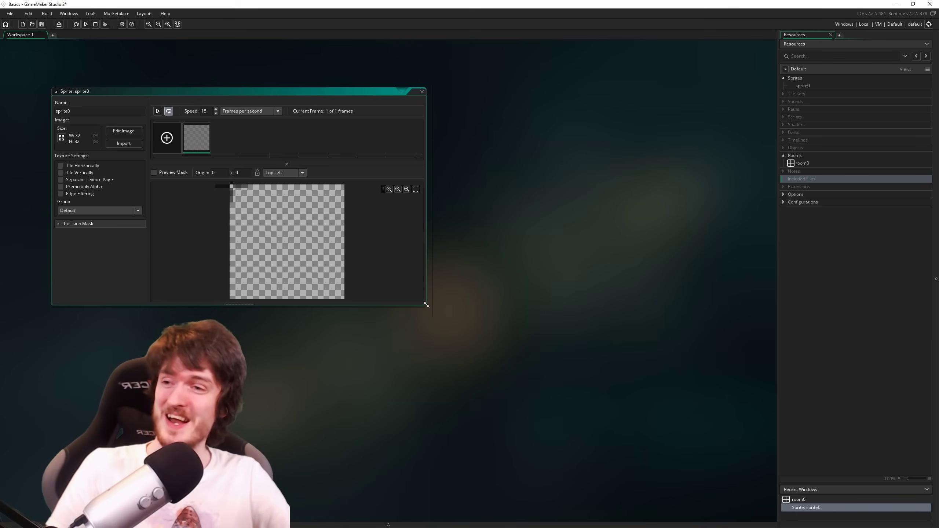
{"action": "left_click_drag", "start_coordinate": [426, 305], "coordinate": [455, 328]}
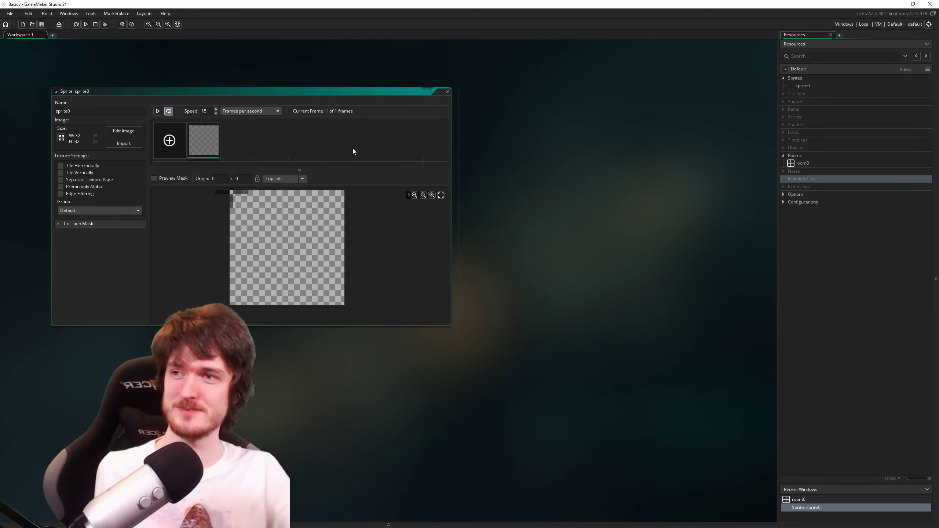
{"action": "left_click_drag", "start_coordinate": [335, 95], "coordinate": [374, 125]}
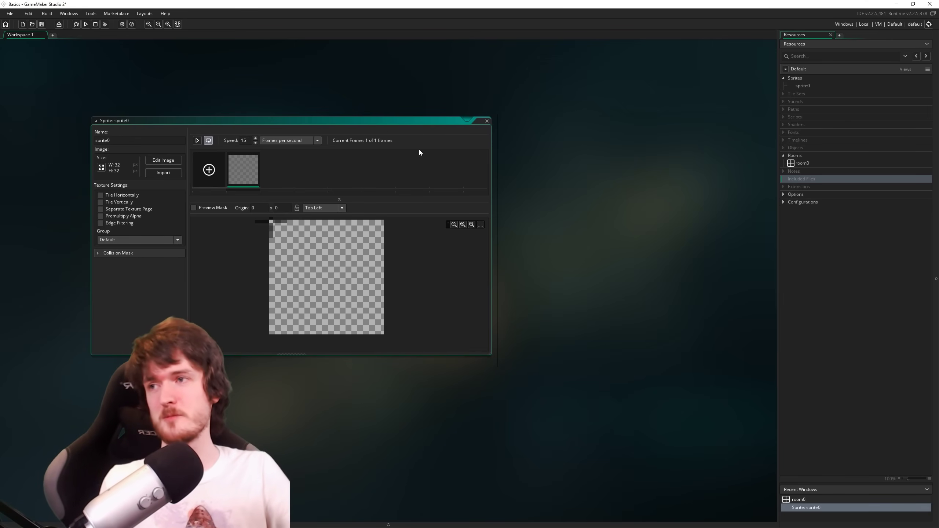
{"action": "left_click_drag", "start_coordinate": [377, 120], "coordinate": [362, 104]}
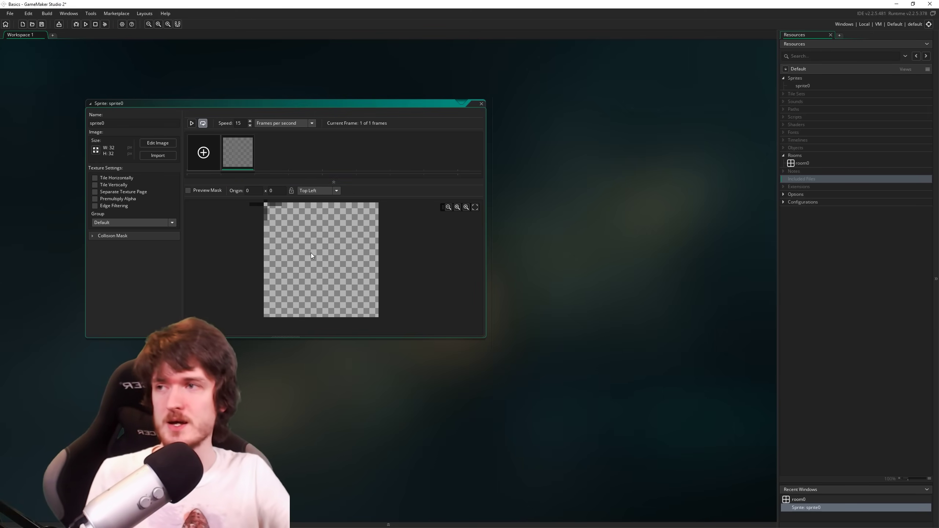
{"action": "left_click_drag", "start_coordinate": [489, 341], "coordinate": [515, 380]}
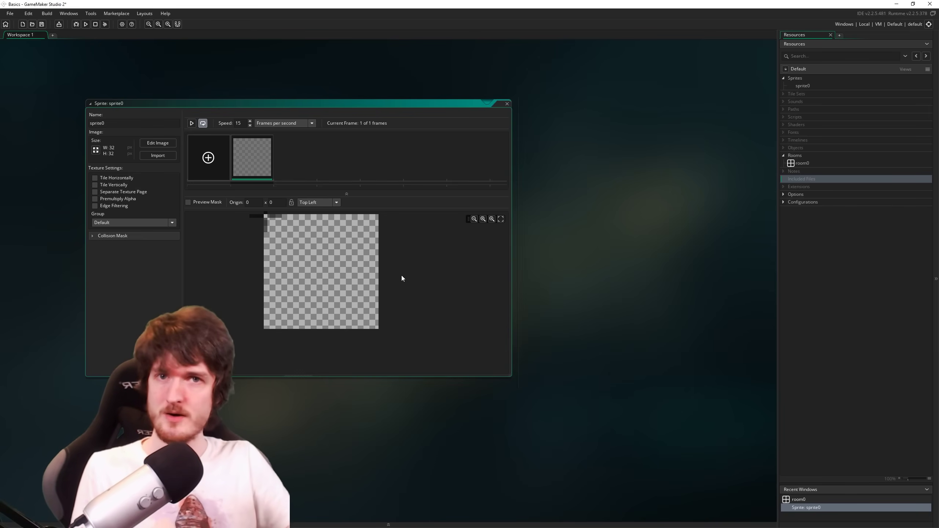
Rename the sprite sSmile and open its image for editing.
{"action": "double_click", "coordinate": [111, 123]}
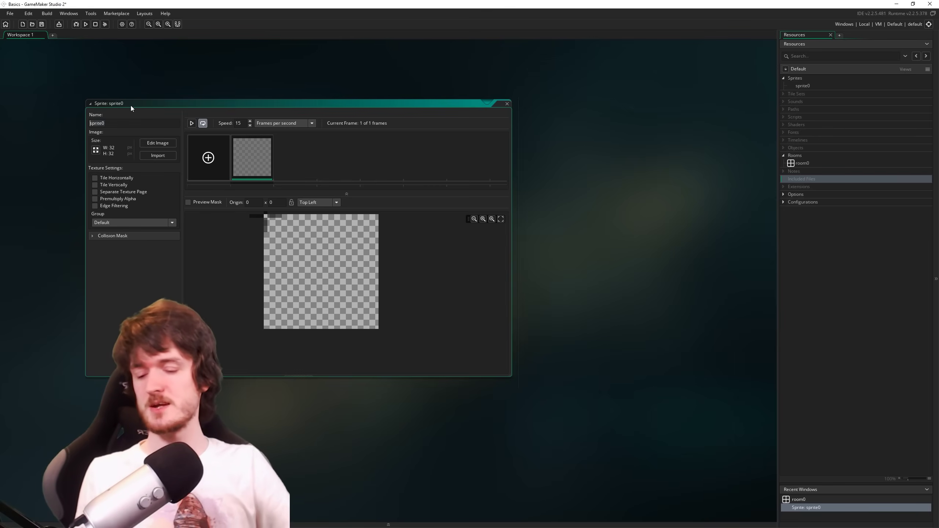
{"action": "type", "text": "sSmile"}
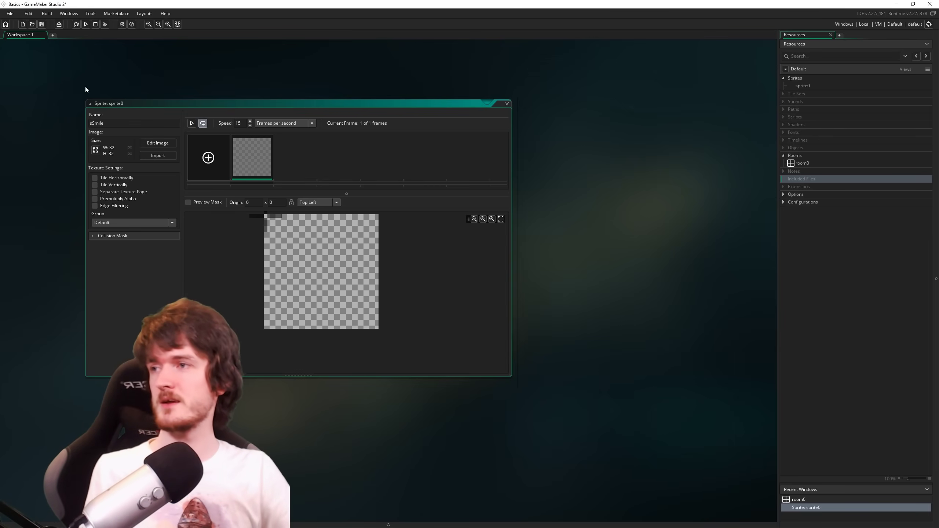
{"action": "left_click", "coordinate": [151, 145]}
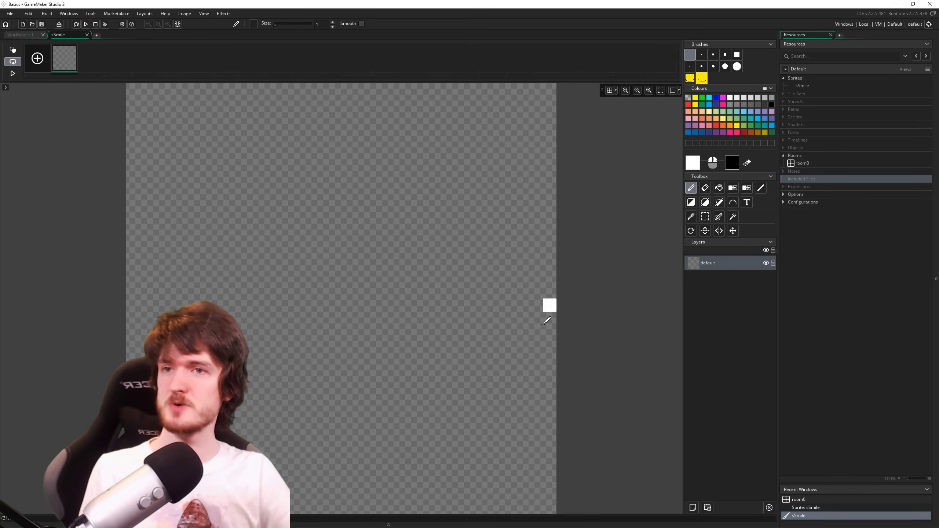
Scribble a few black test strokes on the canvas, and clear the whole canvas again.
{"action": "right_click_drag", "start_coordinate": [389, 274], "coordinate": [388, 252]}
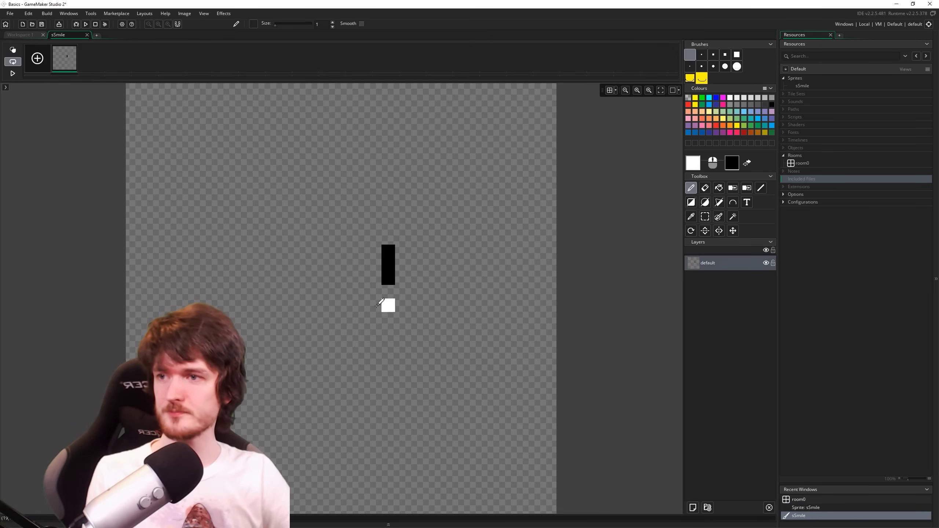
{"action": "mouse_move", "coordinate": [271, 248]}
{"action": "right_mouse_down"}
{"action": "mouse_move", "coordinate": [368, 222]}
{"action": "mouse_move", "coordinate": [255, 331]}
{"action": "right_mouse_up"}
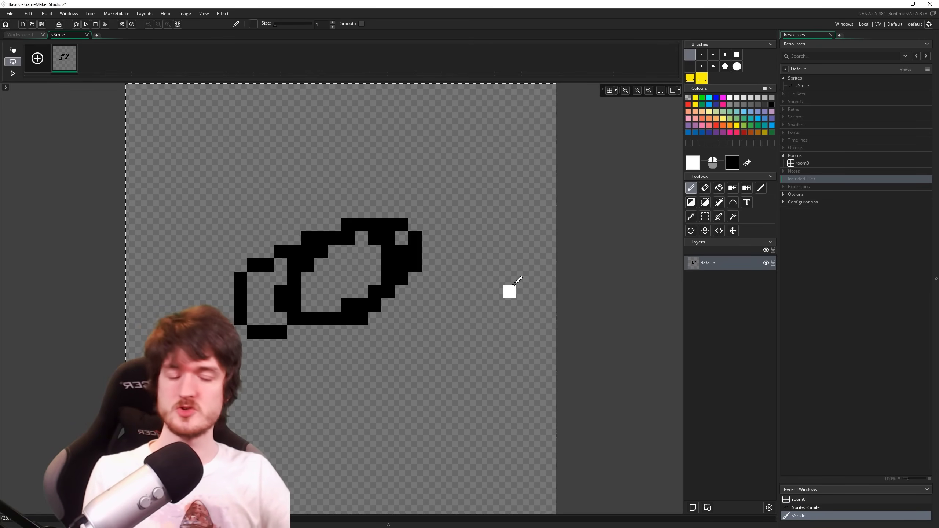
{"action": "key", "text": "Delete"}
Fill the entire sprite canvas with yellow using the Fill tool.
{"action": "left_click", "coordinate": [719, 187]}
{"action": "left_click", "coordinate": [695, 98]}
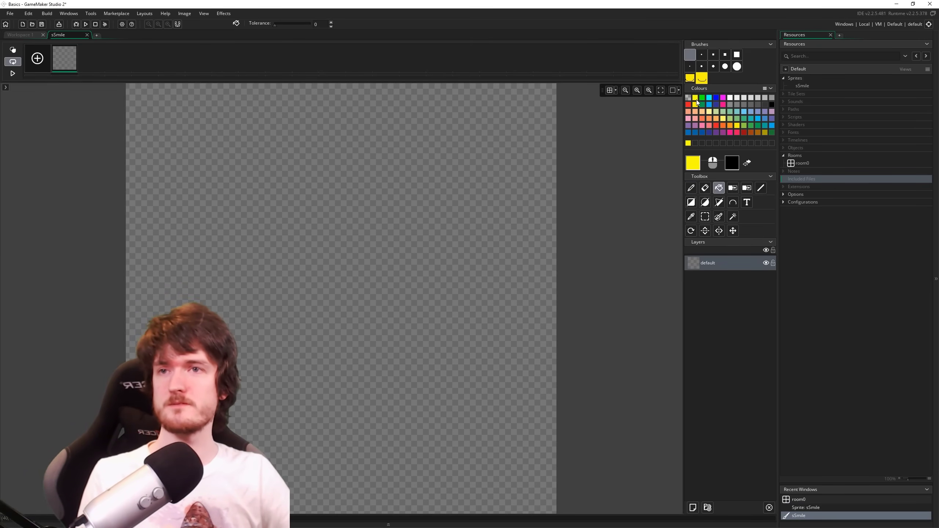
{"action": "left_click", "coordinate": [377, 223]}
Draw a smiley face in black with the pencil: two single-pixel eyes and a curved smiling mouth.
{"action": "left_click", "coordinate": [691, 187]}
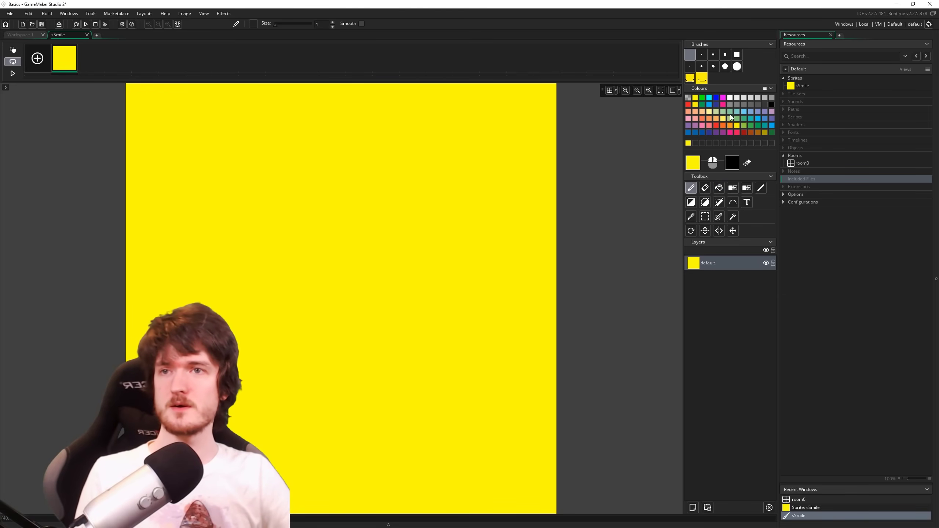
{"action": "left_click", "coordinate": [771, 104]}
{"action": "left_click", "coordinate": [255, 197]}
{"action": "left_click", "coordinate": [496, 183]}
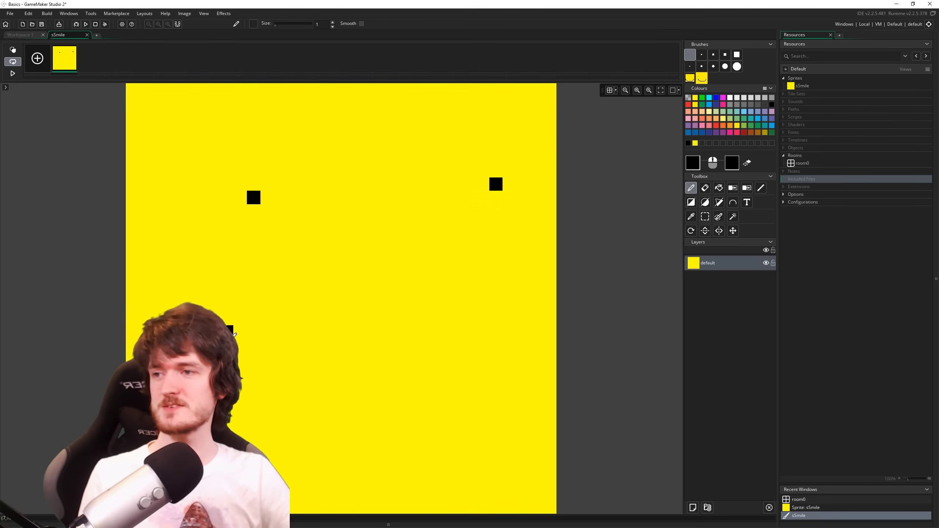
{"action": "left_click_drag", "start_coordinate": [240, 358], "coordinate": [509, 306]}
{"action": "left_click", "coordinate": [239, 305]}
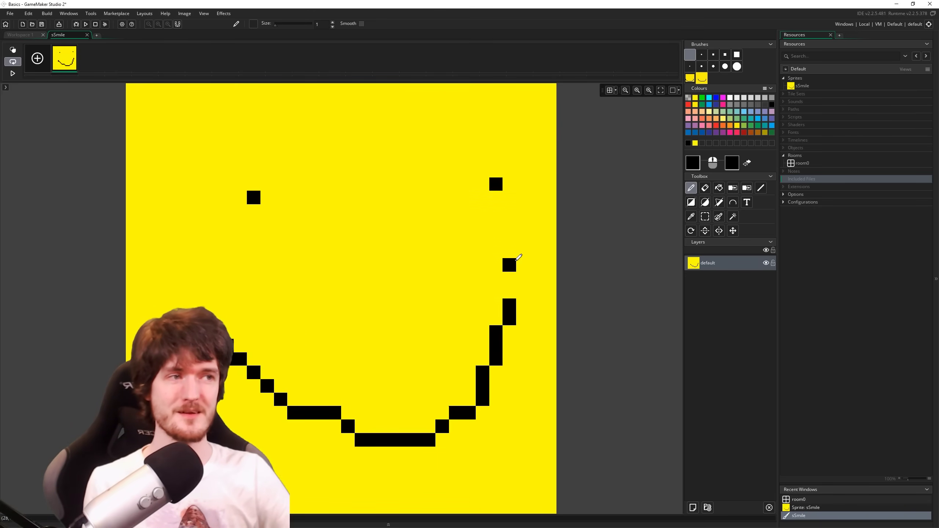
{"action": "scroll", "coordinate": [509, 261], "scroll_direction": "down", "scroll_amount": 2}
{"action": "scroll", "coordinate": [535, 274], "scroll_direction": "down", "scroll_amount": 1}
{"action": "middle_click_drag", "start_coordinate": [570, 287], "coordinate": [490, 287]}
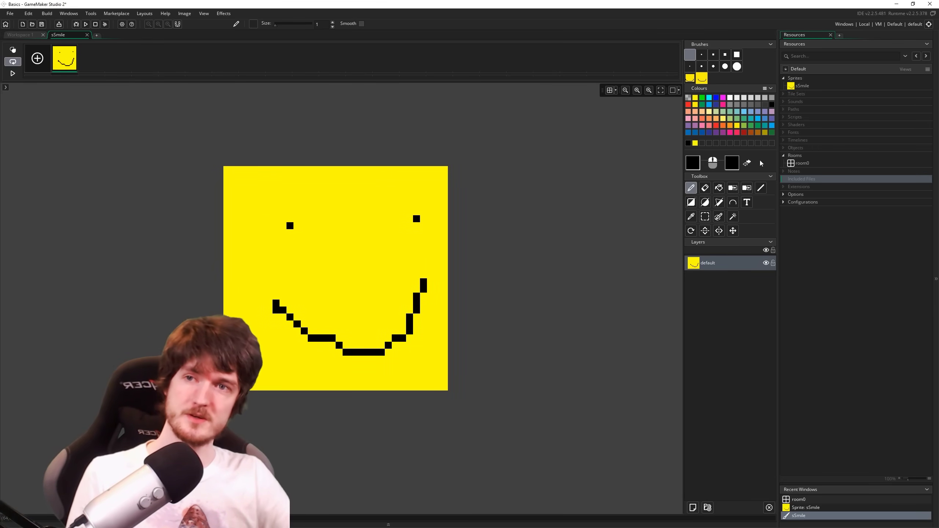
{"action": "left_click", "coordinate": [183, 13]}
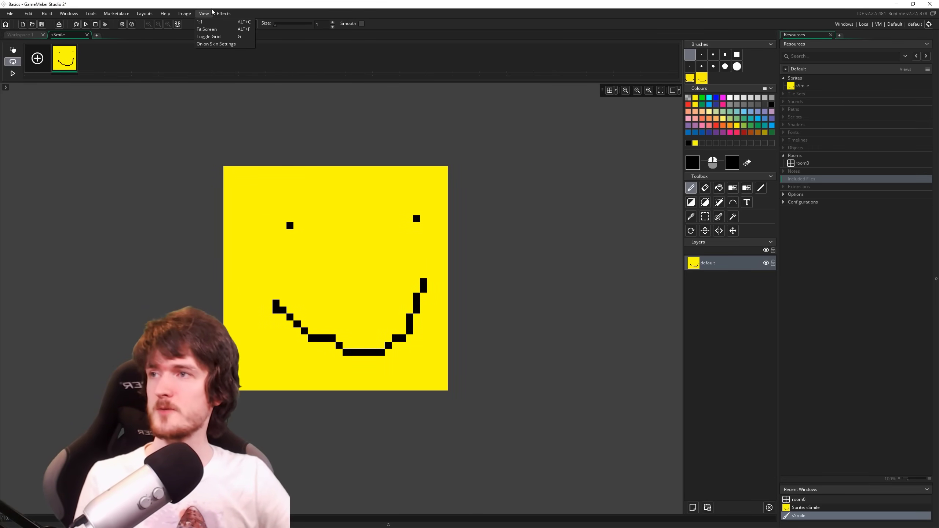
{"action": "left_click", "coordinate": [178, 14]}
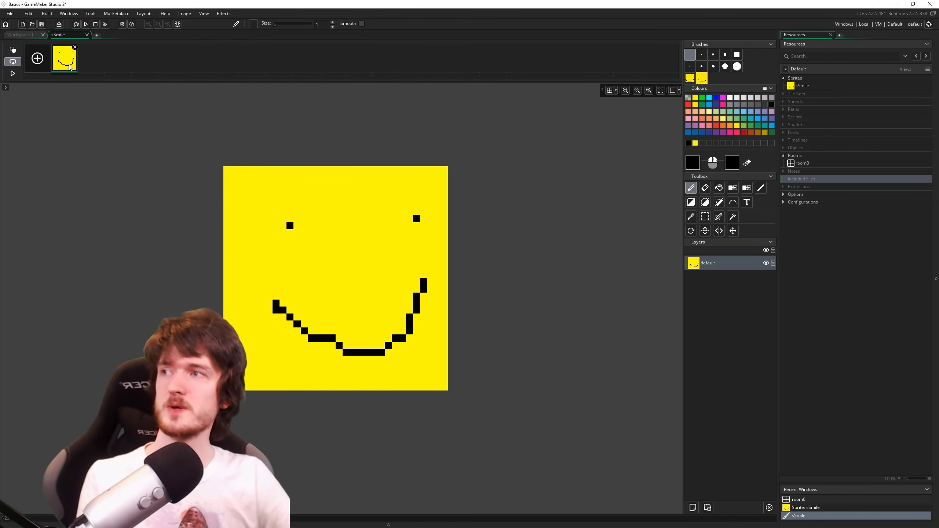
Add six blank frames to the sprite and delete the first frame containing the smiley face.
{"action": "left_click", "coordinate": [38, 58]}
{"action": "left_click", "coordinate": [37, 58]}
{"action": "left_click", "coordinate": [38, 58]}
{"action": "left_click", "coordinate": [37, 59]}
{"action": "left_click", "coordinate": [37, 59]}
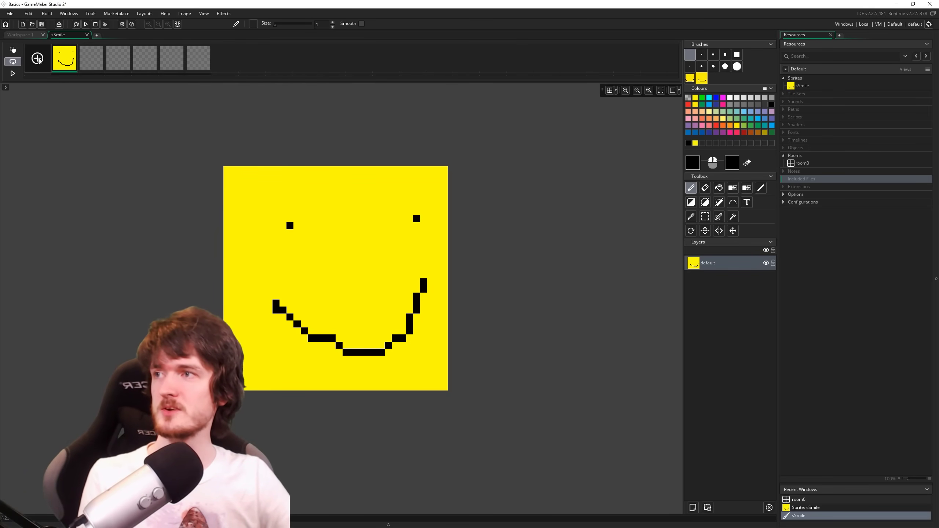
{"action": "left_click", "coordinate": [37, 58]}
{"action": "left_click", "coordinate": [75, 47]}
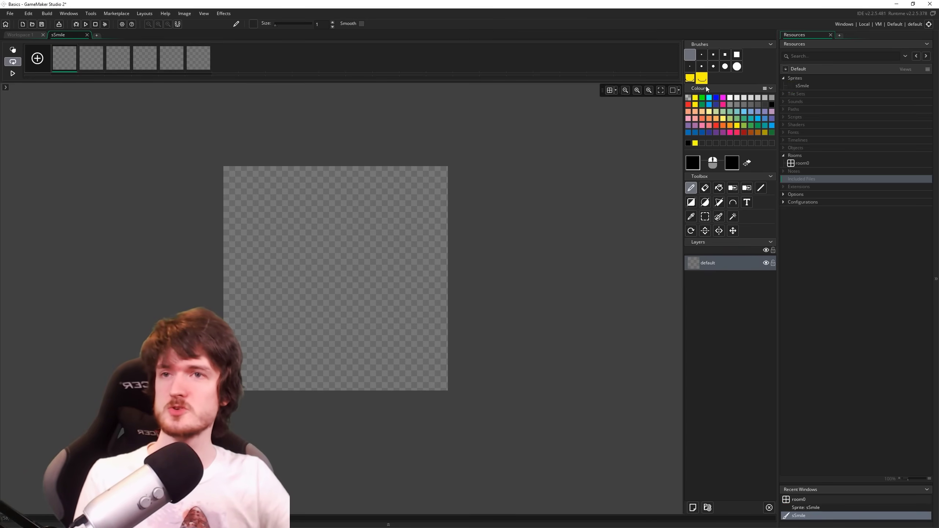
Play the frame animation and draw pink pencil strokes across the canvas while the frames cycle.
{"action": "left_click", "coordinate": [13, 73]}
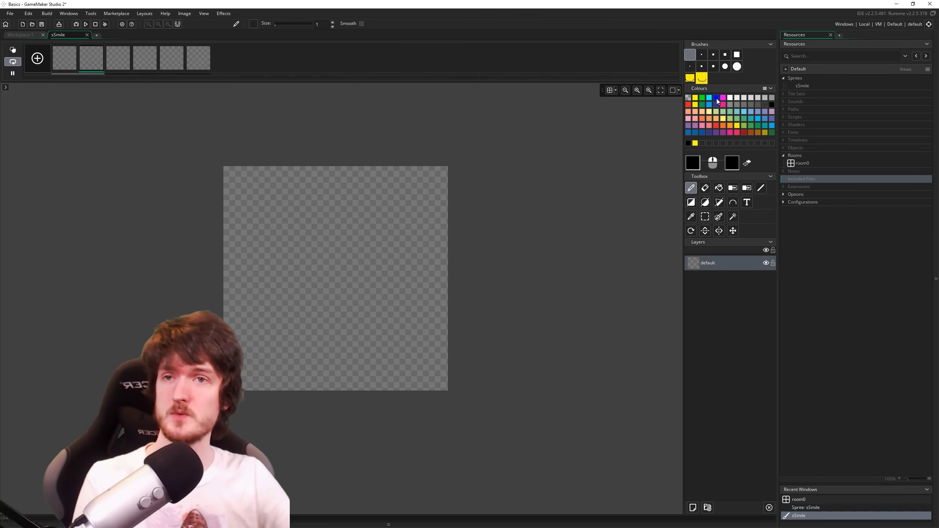
{"action": "left_click", "coordinate": [722, 104]}
{"action": "mouse_move", "coordinate": [376, 260]}
{"action": "left_mouse_down"}
{"action": "mouse_move", "coordinate": [364, 351]}
{"action": "mouse_move", "coordinate": [340, 360]}
{"action": "mouse_move", "coordinate": [275, 342]}
{"action": "left_mouse_up"}
{"action": "mouse_move", "coordinate": [320, 215]}
{"action": "left_mouse_down"}
{"action": "mouse_move", "coordinate": [400, 268]}
{"action": "mouse_move", "coordinate": [310, 307]}
{"action": "left_mouse_up"}
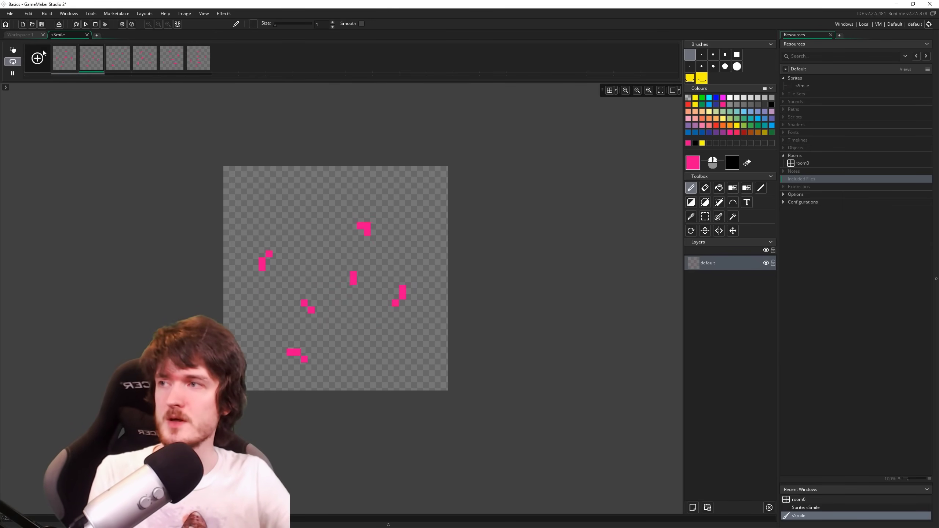
Stop the animation playback and delete the pink-stroke frames, leaving a single blank frame.
{"action": "left_click", "coordinate": [705, 216]}
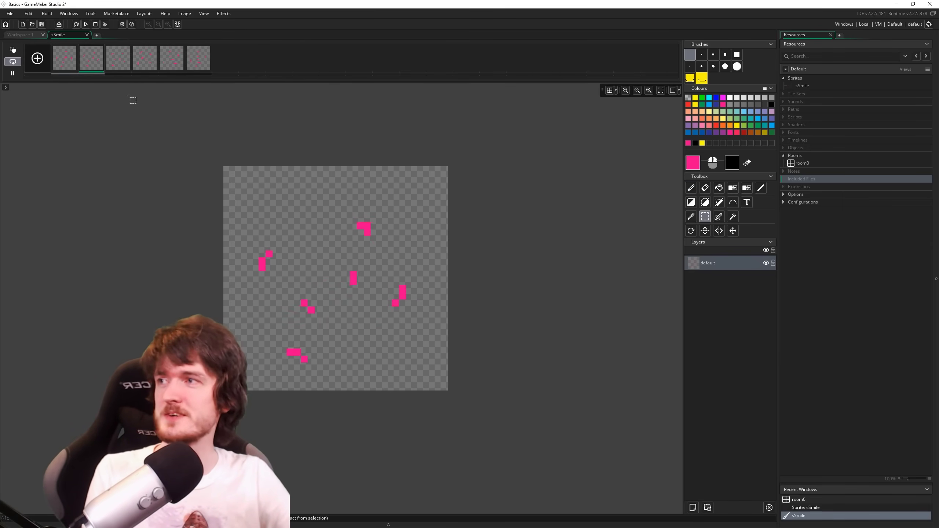
{"action": "left_click", "coordinate": [12, 74]}
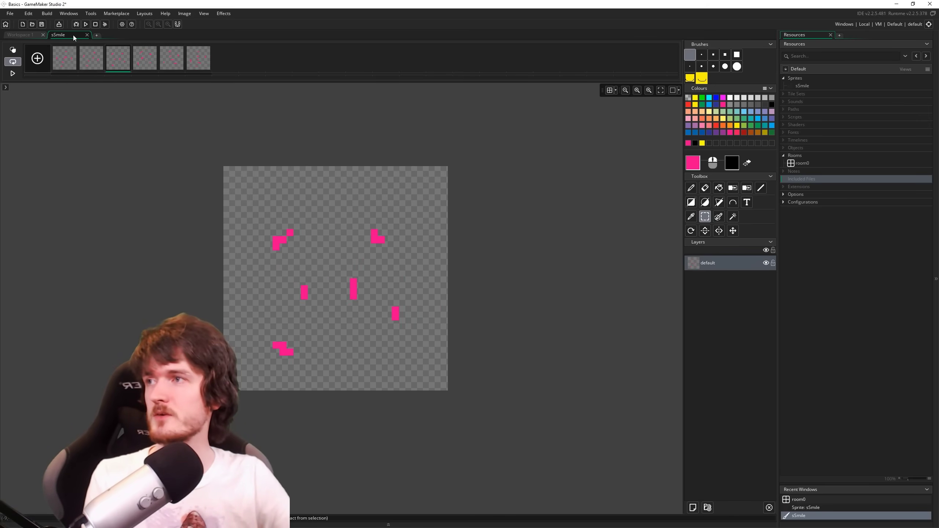
{"action": "key", "text": "ctrl+a"}
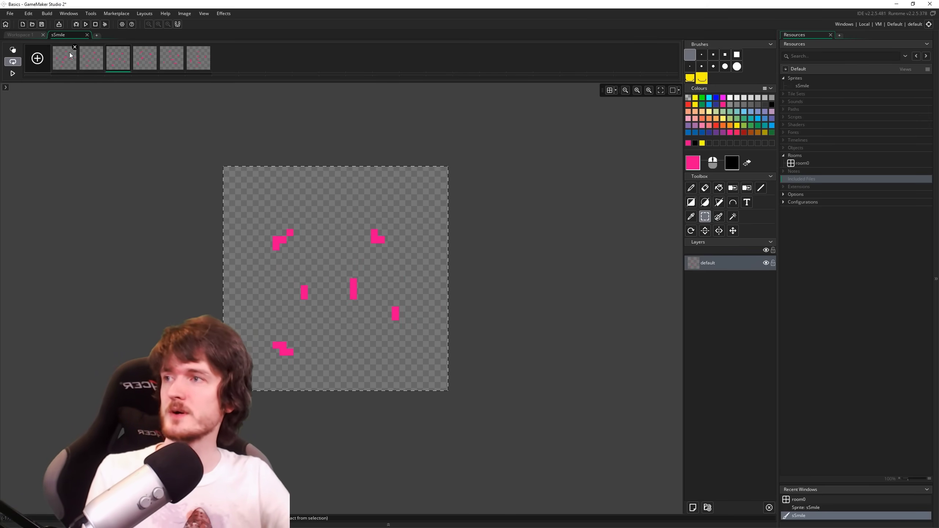
{"action": "key", "text": "Delete"}
{"action": "key", "text": "Delete"}
{"action": "key", "text": "Delete"}
{"action": "key", "text": "Delete"}
{"action": "key", "text": "Delete"}
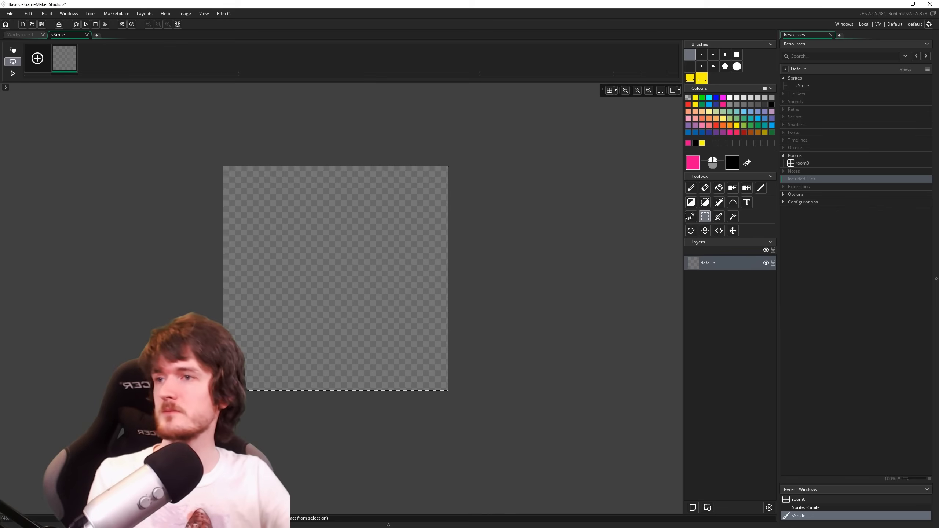
Fill the blank sprite frame with solid yellow.
{"action": "left_click", "coordinate": [719, 187]}
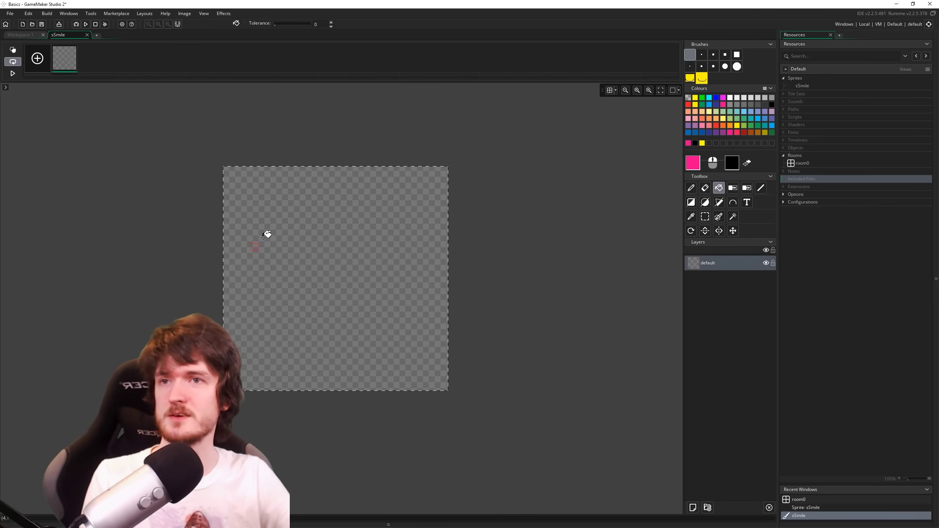
{"action": "left_click", "coordinate": [339, 251]}
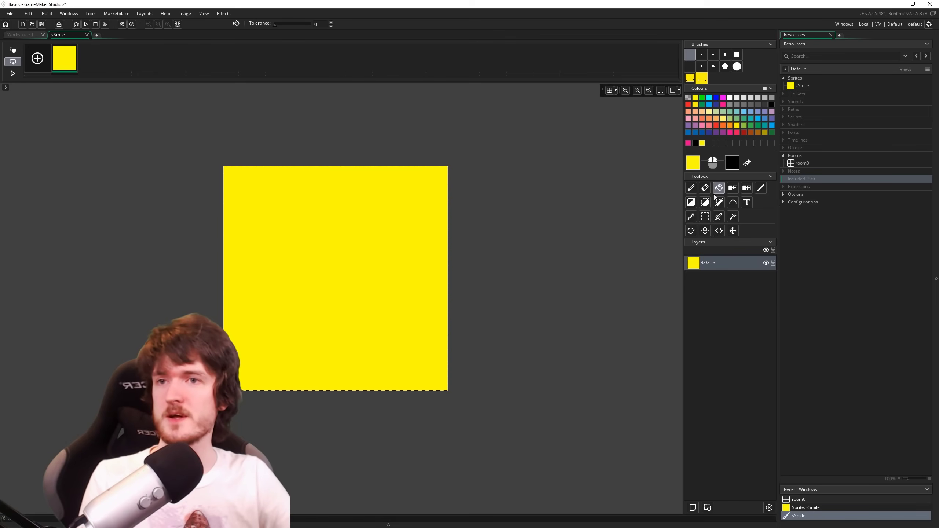
Draw two single-pixel black eyes and a curved black smile on the yellow frame with the Pencil tool.
{"action": "left_click", "coordinate": [691, 188]}
{"action": "double_click", "coordinate": [695, 143]}
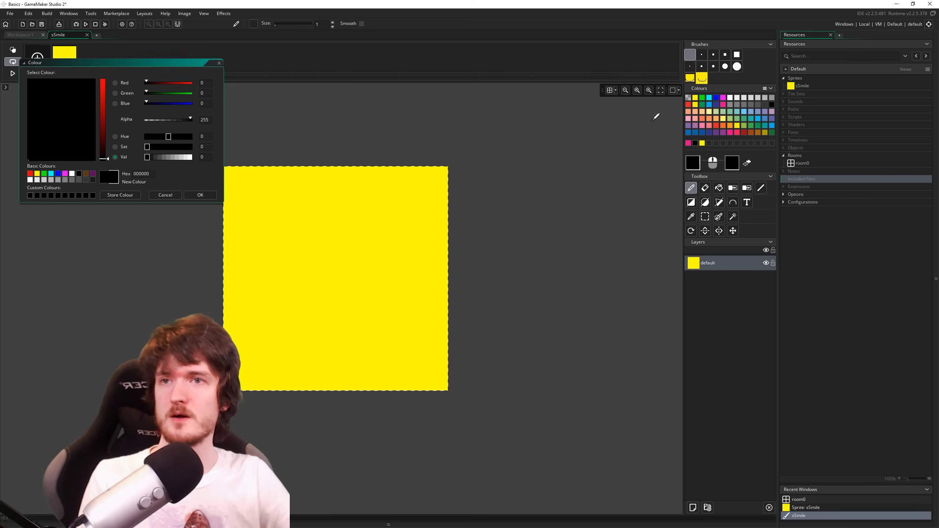
{"action": "left_click", "coordinate": [290, 240]}
{"action": "left_click", "coordinate": [381, 239]}
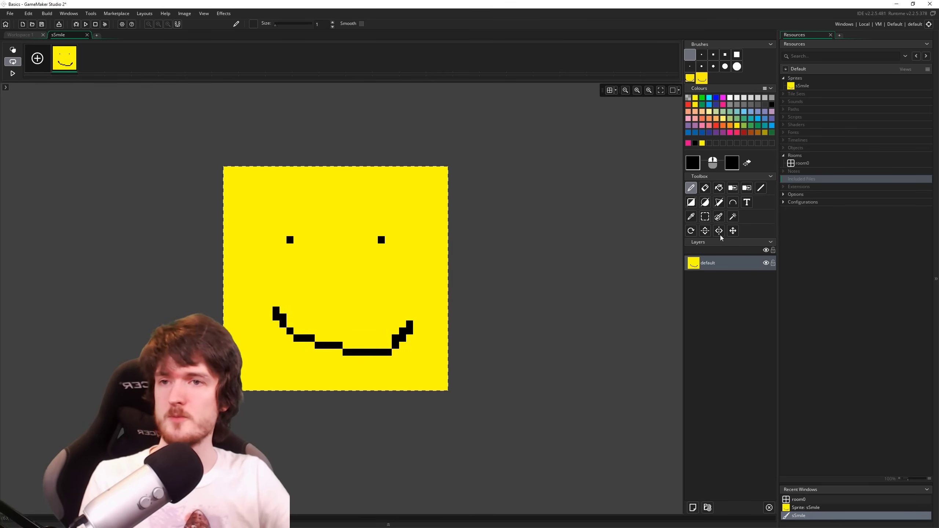
Cut the whole smiley image into a custom brush and stamp it back onto the canvas, undoing the misplaced stamps.
{"action": "left_click", "coordinate": [705, 216]}
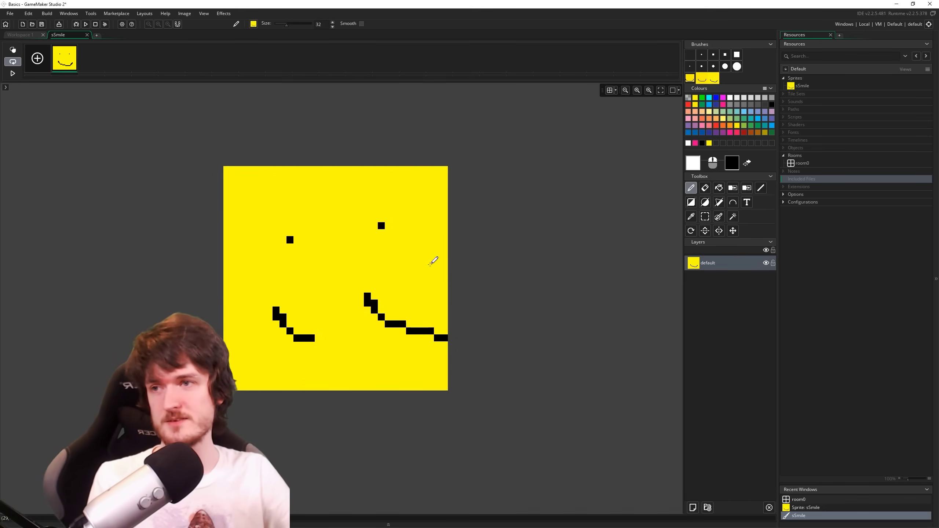
{"action": "key", "text": "ctrl+a"}
{"action": "key", "text": "ctrl+x"}
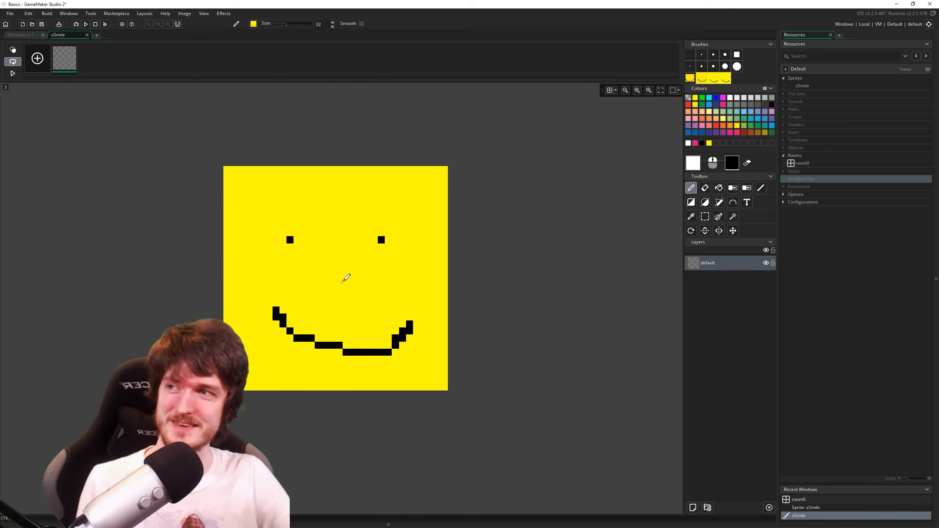
{"action": "left_click", "coordinate": [343, 281]}
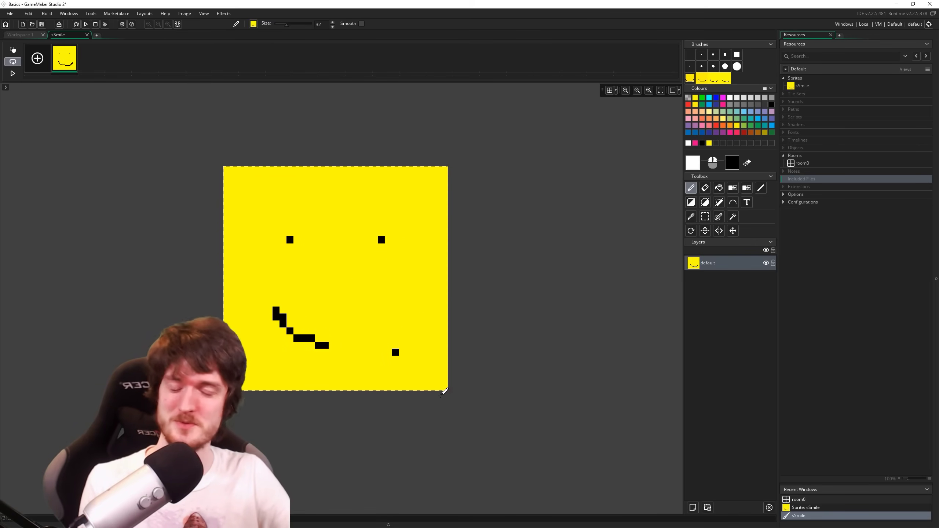
{"action": "key", "text": "ctrl+z"}
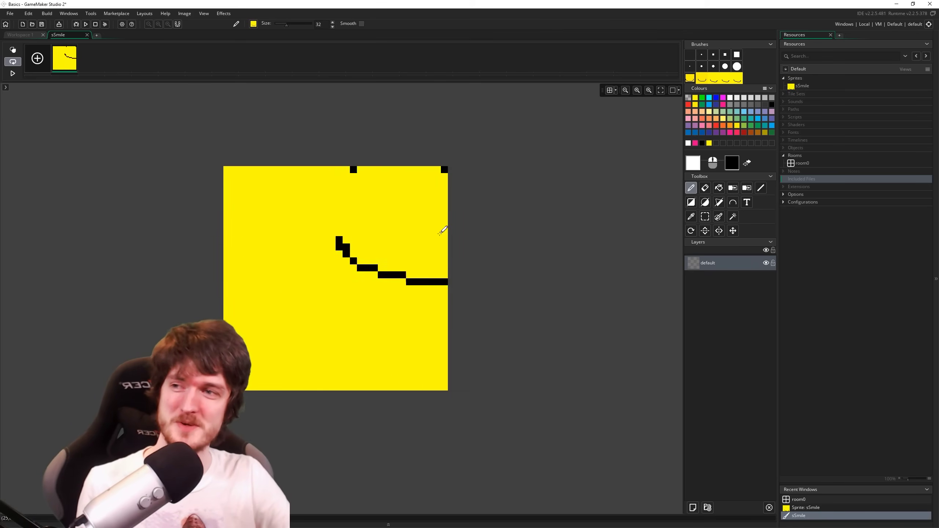
{"action": "left_click", "coordinate": [351, 232]}
{"action": "key", "text": "ctrl+z"}
{"action": "left_click", "coordinate": [337, 282]}
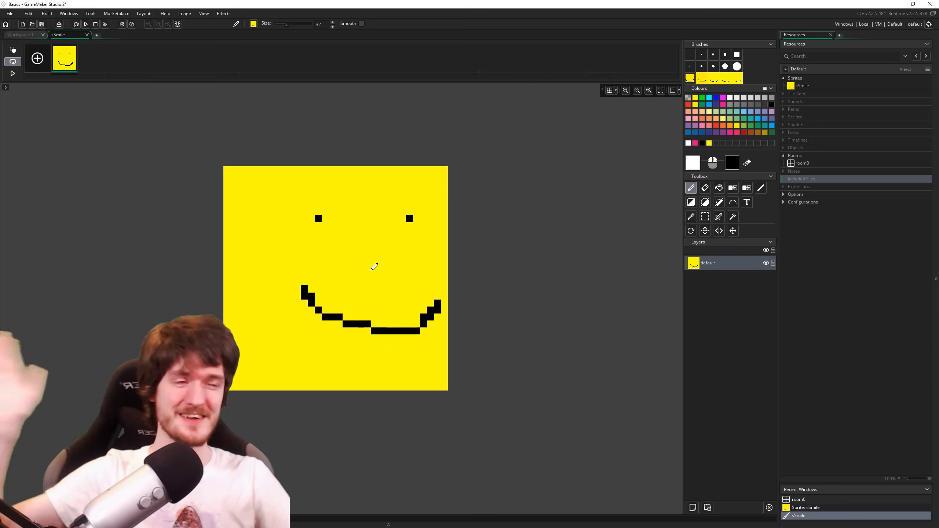
Close the image editor and import sSlimeAttack_strip6.png from the ARPG_Assets folder into the sprite, replacing its current image.
{"action": "left_click", "coordinate": [87, 35]}
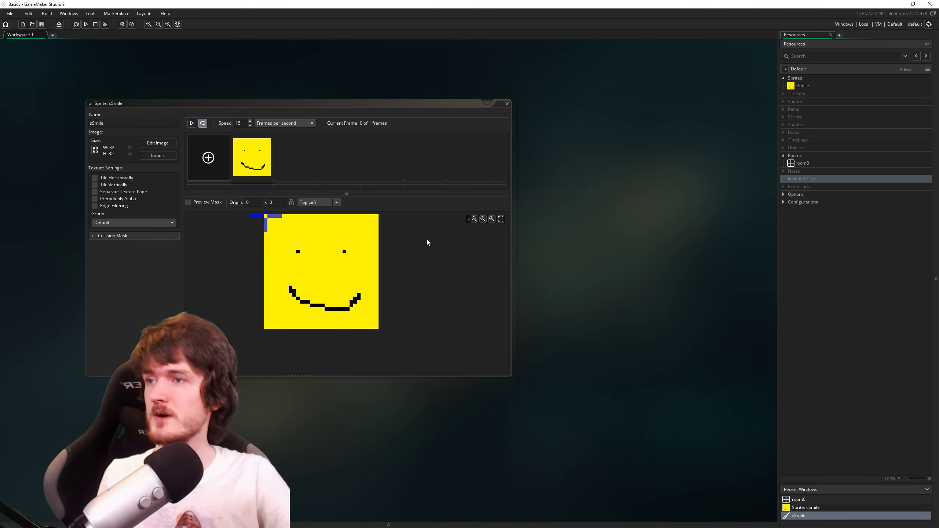
{"action": "left_click", "coordinate": [164, 159]}
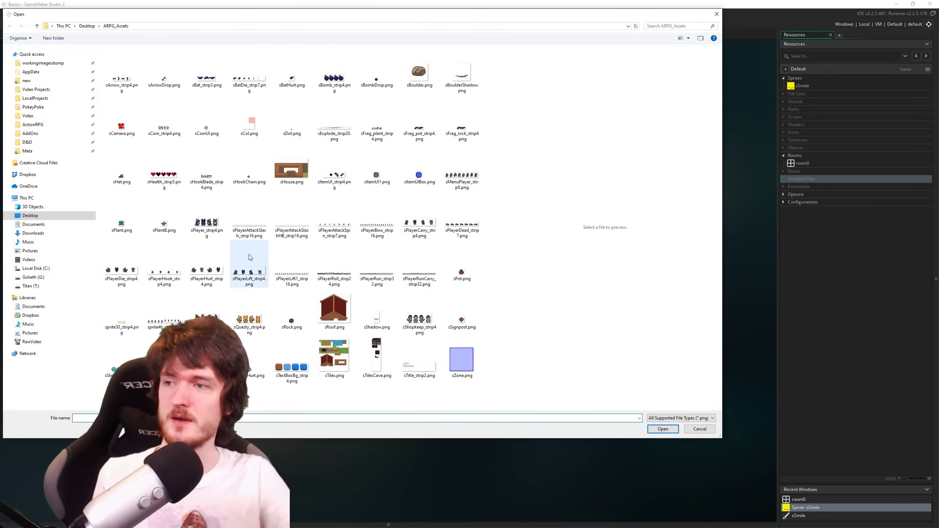
{"action": "left_click", "coordinate": [234, 259]}
{"action": "left_click", "coordinate": [213, 227]}
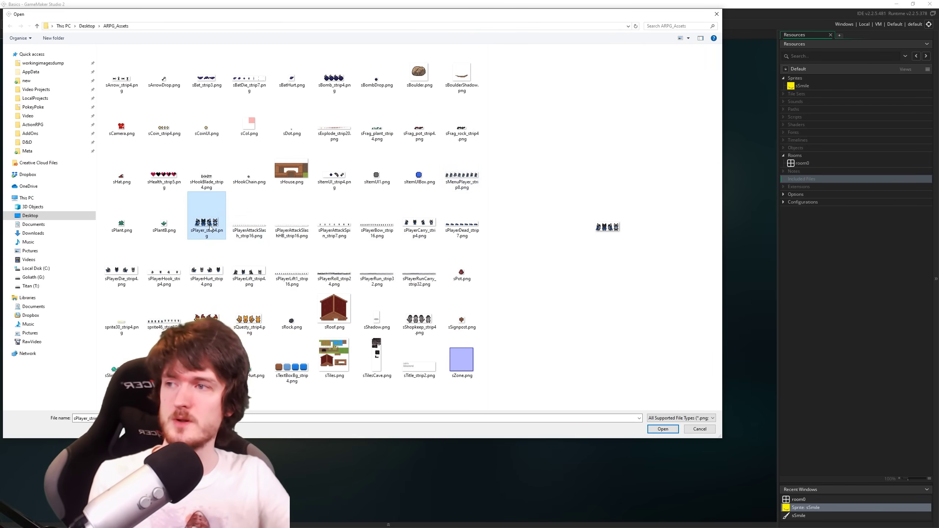
{"action": "left_click_drag", "start_coordinate": [292, 10], "coordinate": [506, 35]}
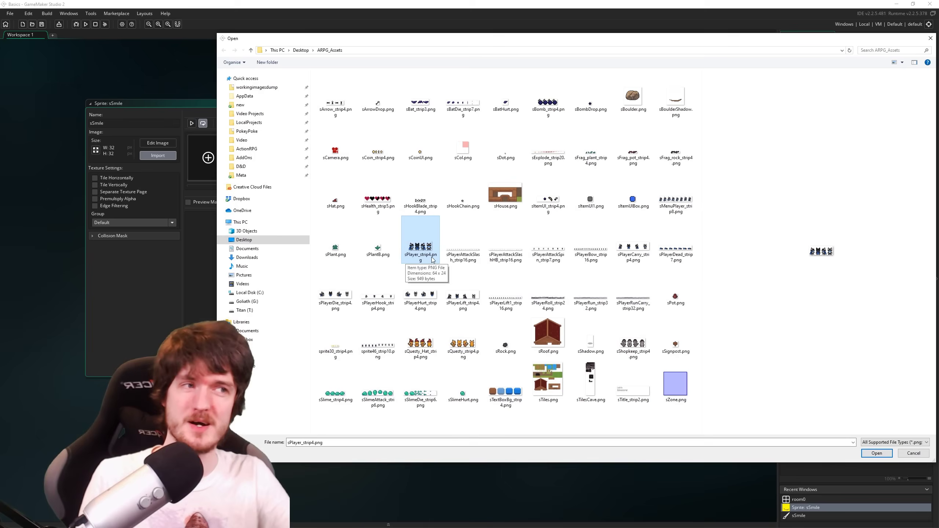
{"action": "left_click", "coordinate": [411, 252]}
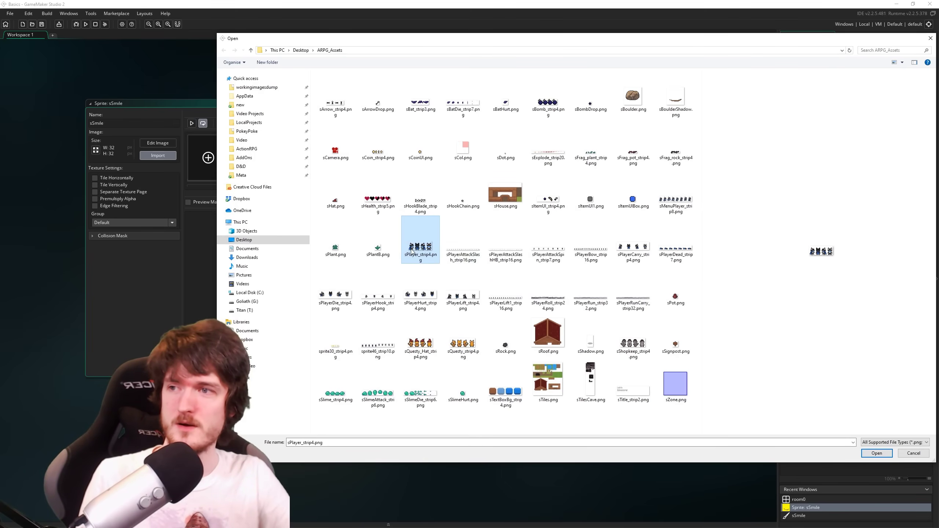
{"action": "left_click", "coordinate": [377, 407]}
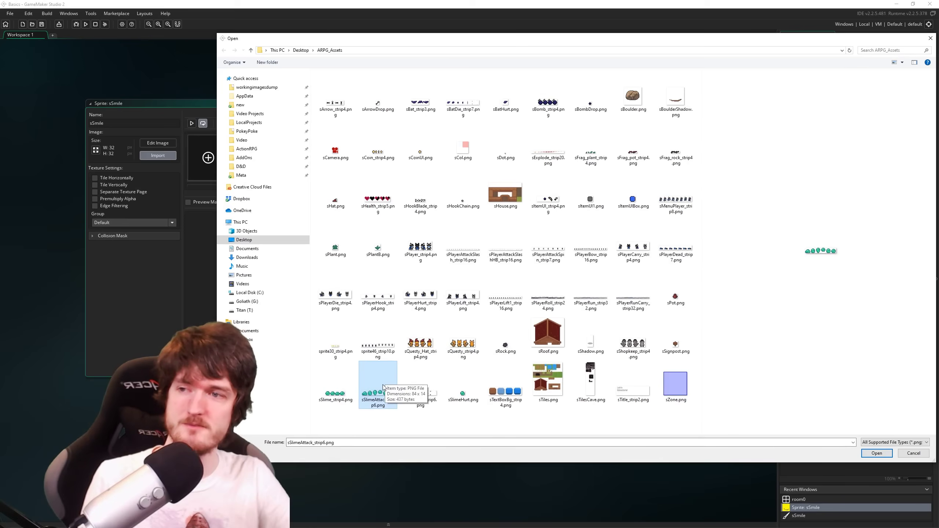
{"action": "double_click", "coordinate": [443, 332]}
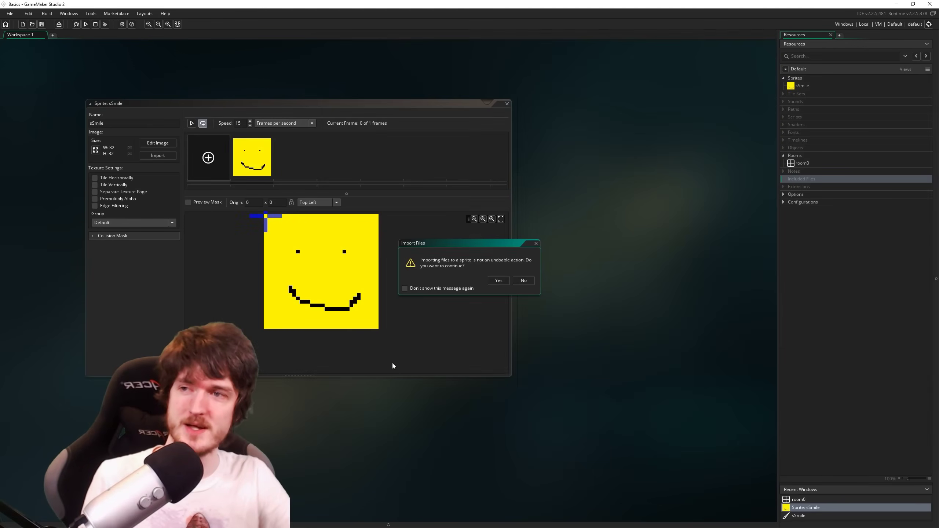
{"action": "left_click", "coordinate": [497, 280]}
View each imported slime frame in order, and play and stop the sprite's animation preview.
{"action": "left_click", "coordinate": [258, 162]}
{"action": "left_click", "coordinate": [296, 159]}
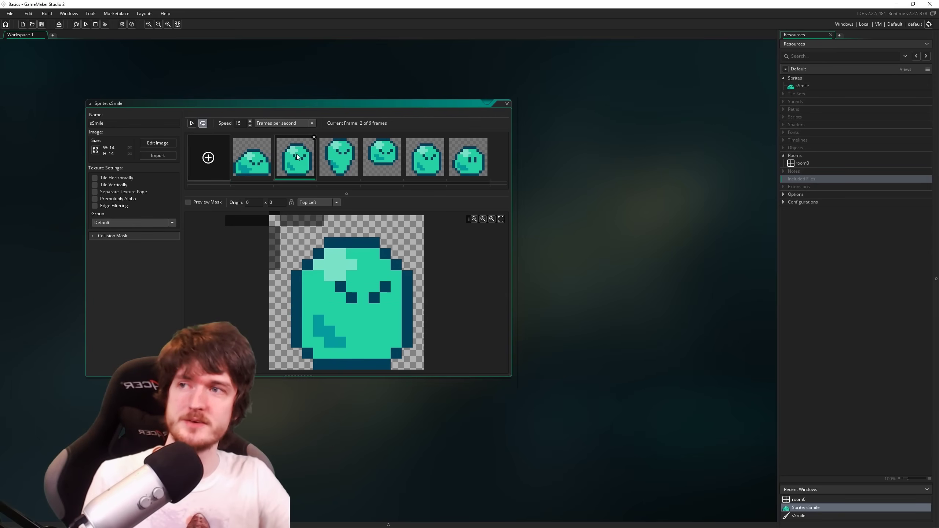
{"action": "left_click", "coordinate": [346, 156]}
{"action": "left_click", "coordinate": [382, 157]}
{"action": "left_click", "coordinate": [425, 159]}
{"action": "left_click", "coordinate": [458, 162]}
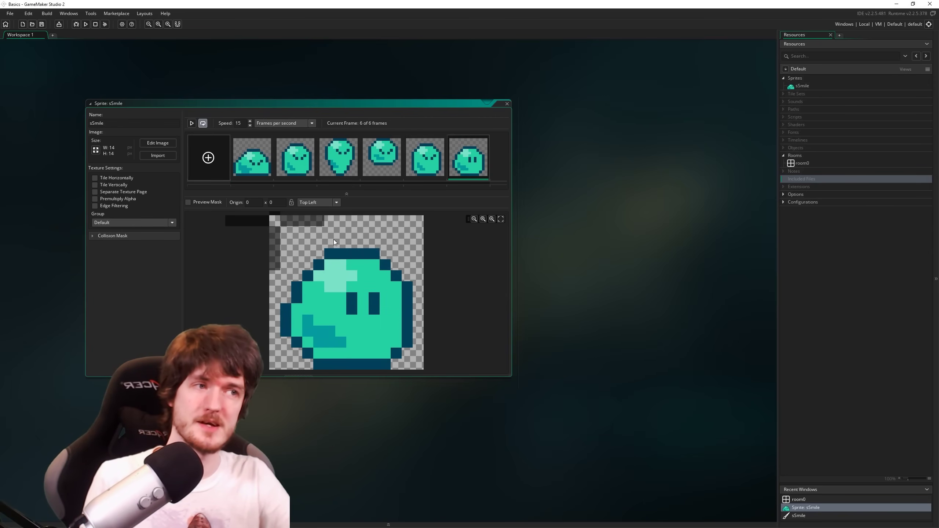
{"action": "left_click", "coordinate": [192, 123]}
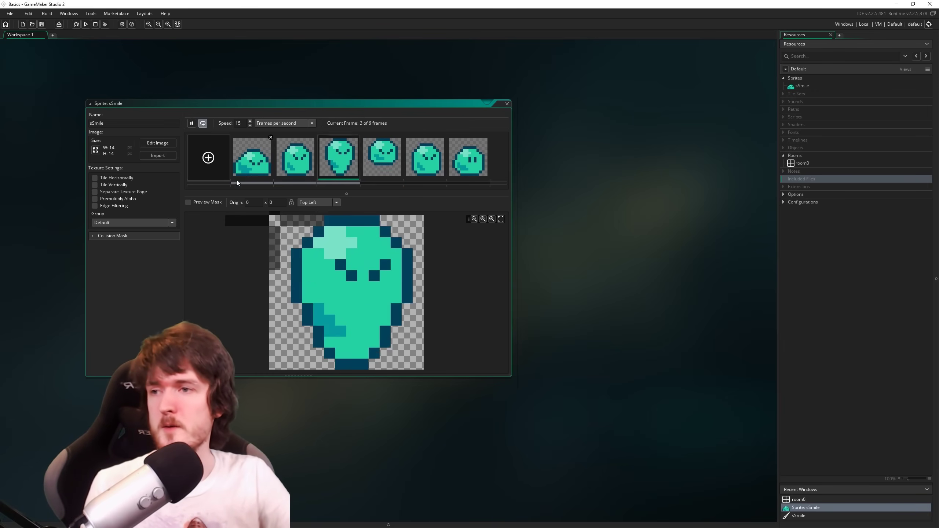
{"action": "left_click", "coordinate": [194, 122]}
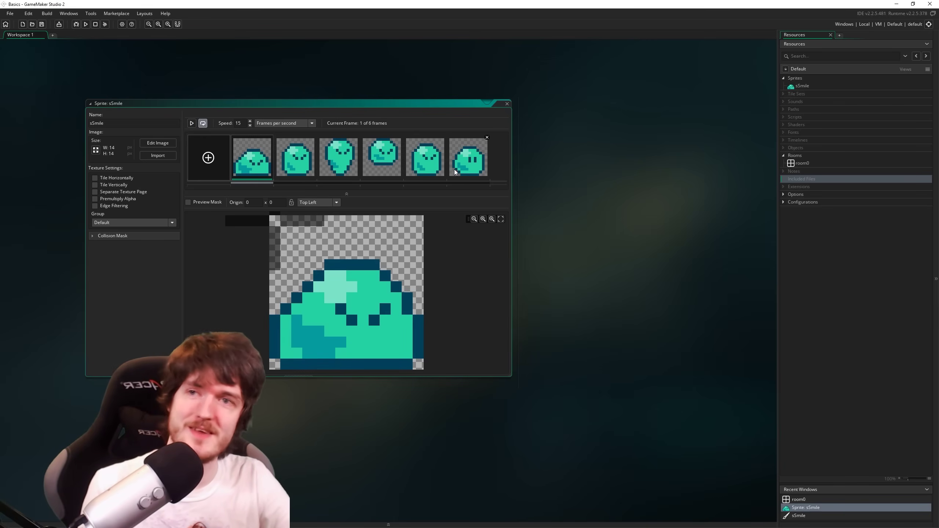
In the image editor, view the frame conversion settings for sSlimeAttack_strip6.png as a strip image, without converting it.
{"action": "left_click", "coordinate": [153, 143]}
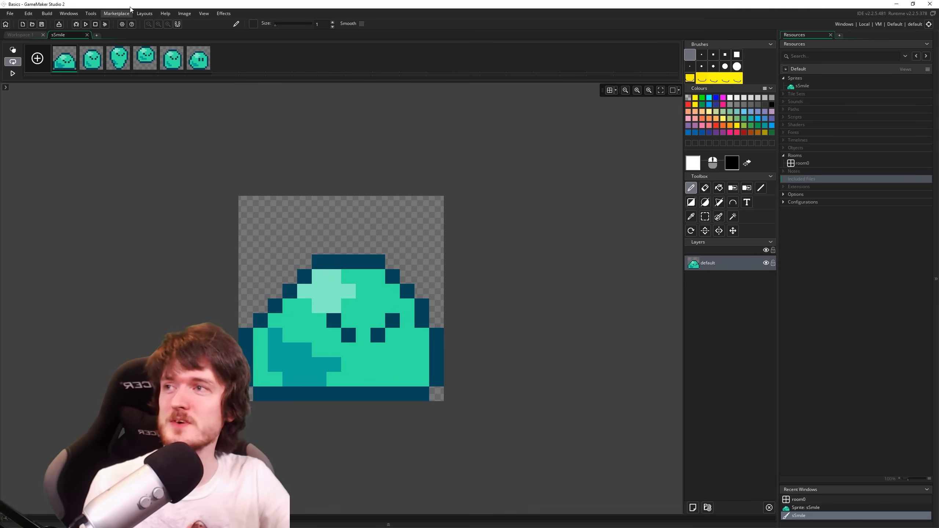
{"action": "left_click", "coordinate": [183, 13]}
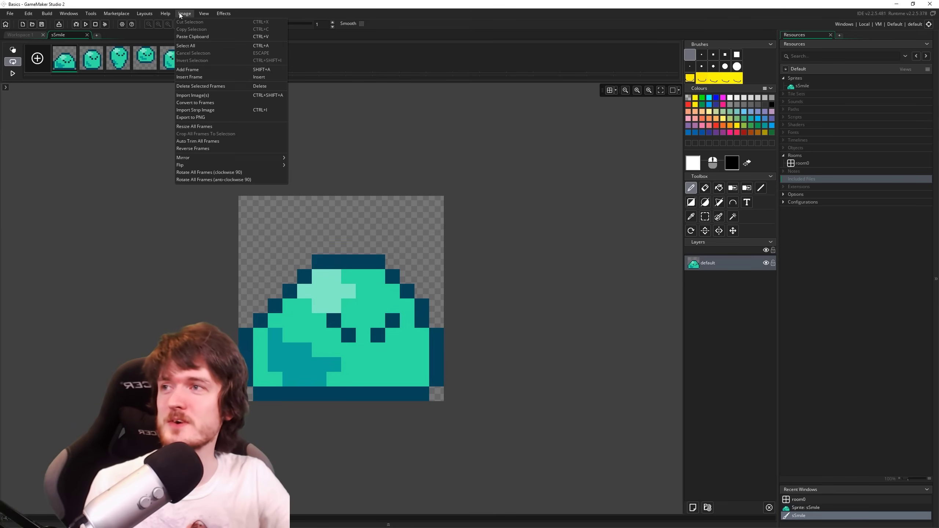
{"action": "left_click", "coordinate": [222, 110]}
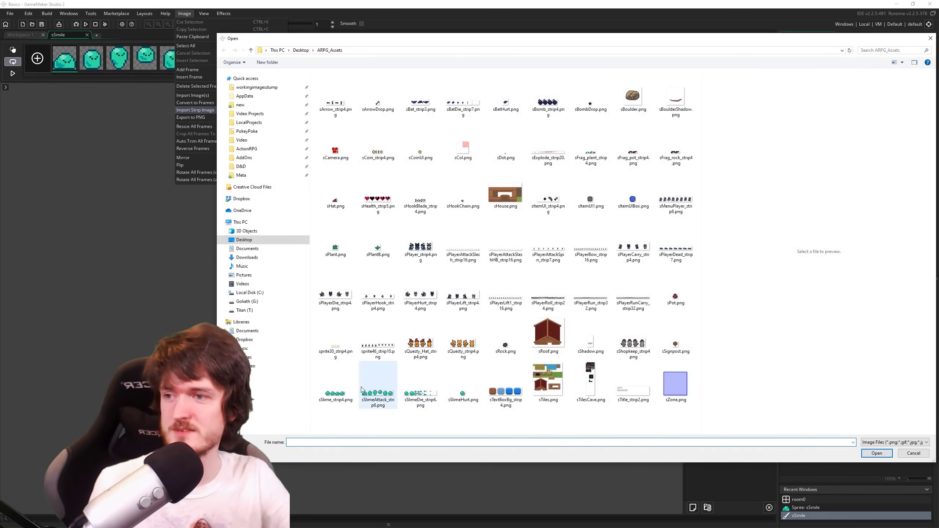
{"action": "double_click", "coordinate": [335, 388]}
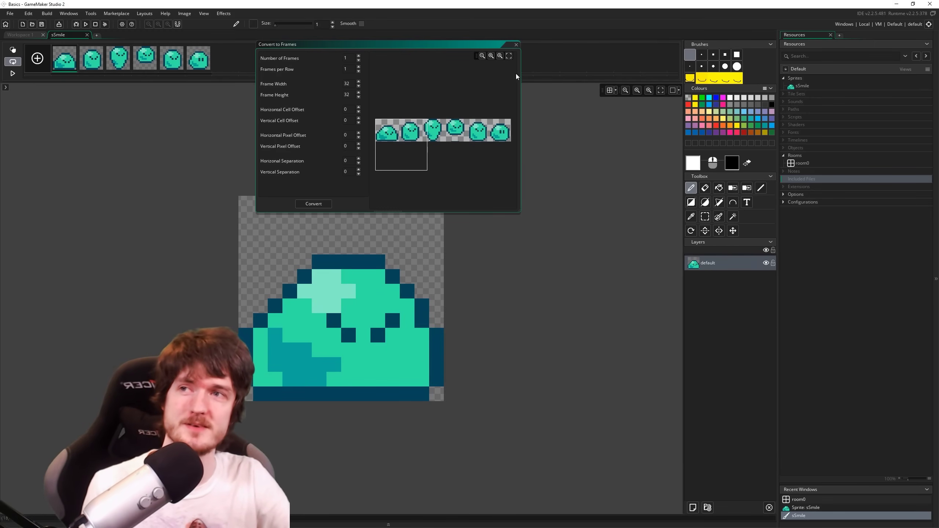
{"action": "left_click", "coordinate": [516, 45]}
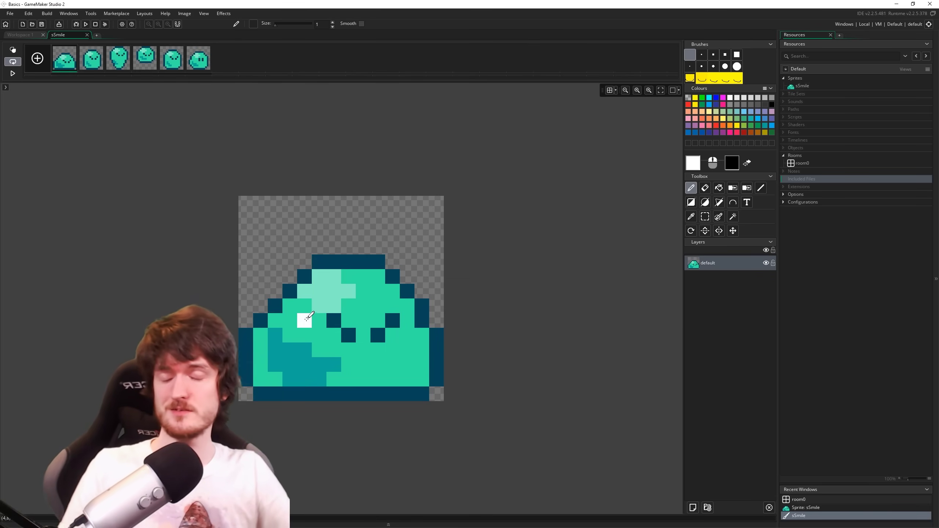
Look through the slime frames forwards and backwards, preview their animation, and close the image editor.
{"action": "left_click", "coordinate": [92, 61]}
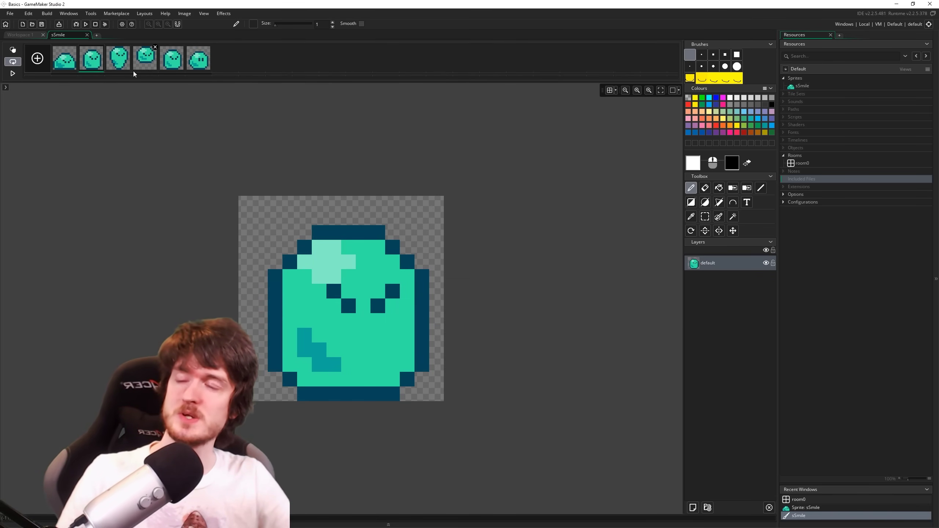
{"action": "left_click", "coordinate": [121, 58]}
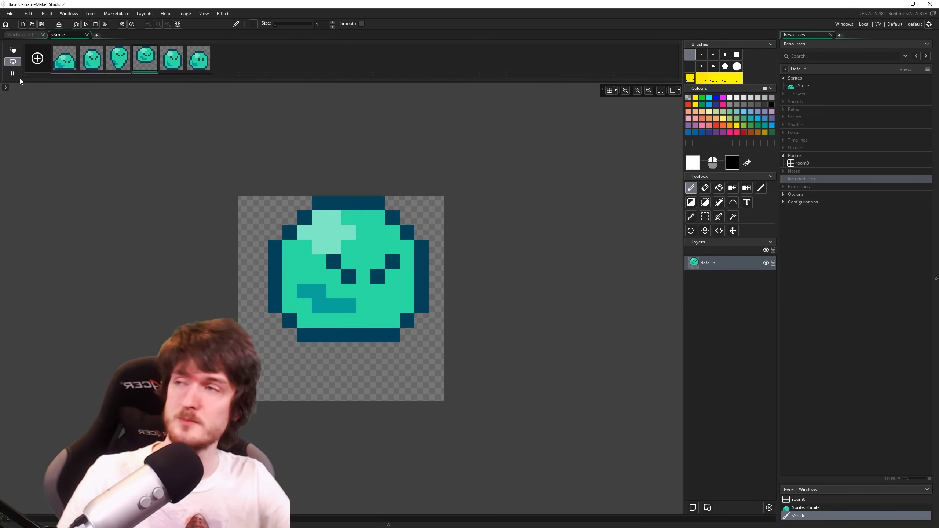
{"action": "key", "text": "space"}
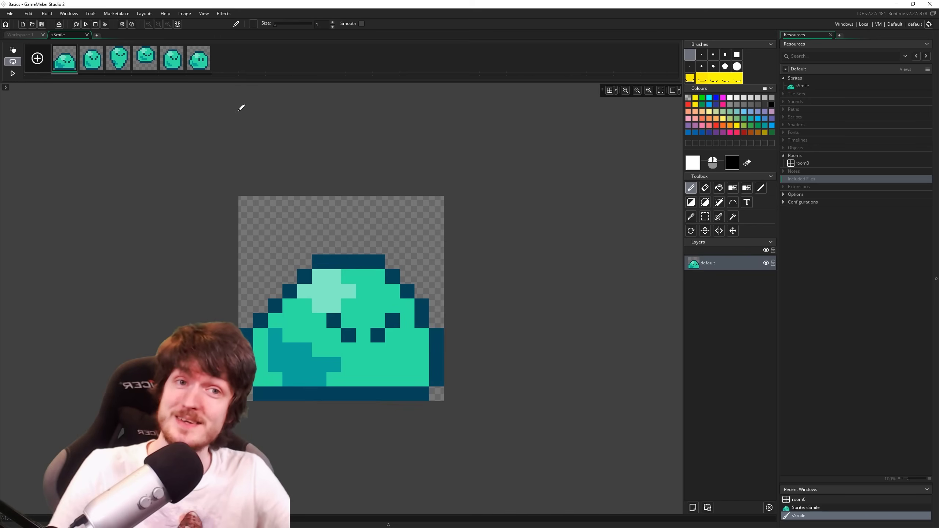
{"action": "key", "text": "Right"}
{"action": "key", "text": "Right"}
{"action": "key", "text": "Right"}
{"action": "key", "text": "Right"}
{"action": "key", "text": "Right"}
{"action": "key", "text": "Left"}
{"action": "key", "text": "Left"}
{"action": "key", "text": "Left"}
{"action": "key", "text": "Left"}
{"action": "key", "text": "Left"}
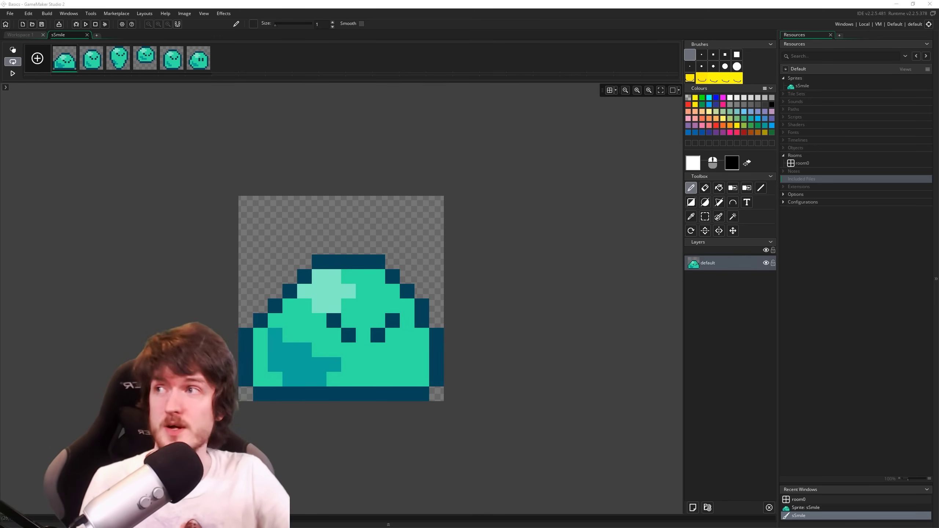
{"action": "left_click", "coordinate": [86, 35]}
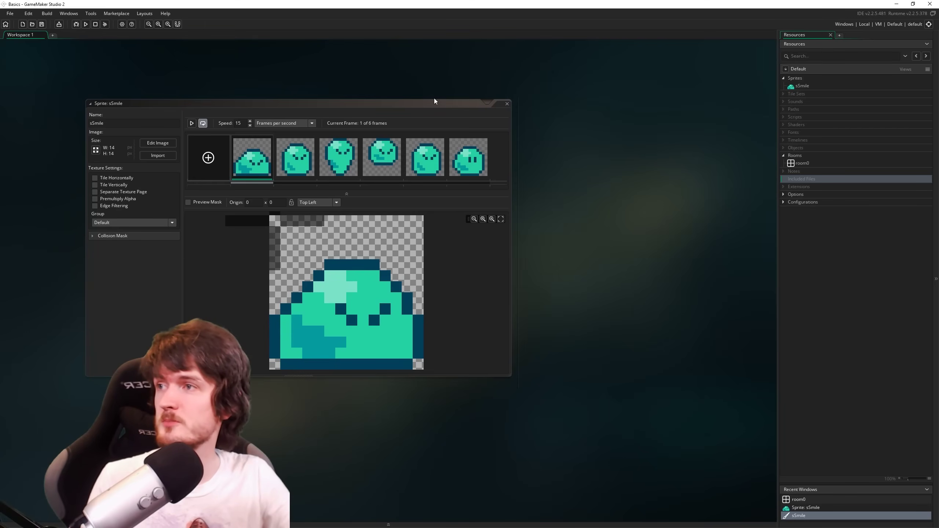
Explore the workspace around the sSmile sprite window at different zoom levels and positions.
{"action": "middle_click_drag", "start_coordinate": [543, 160], "coordinate": [619, 314]}
{"action": "scroll", "coordinate": [618, 315], "scroll_direction": "down", "scroll_amount": 5, "text": "ctrl"}
{"action": "scroll", "coordinate": [610, 302], "scroll_direction": "up", "scroll_amount": 2, "text": "ctrl"}
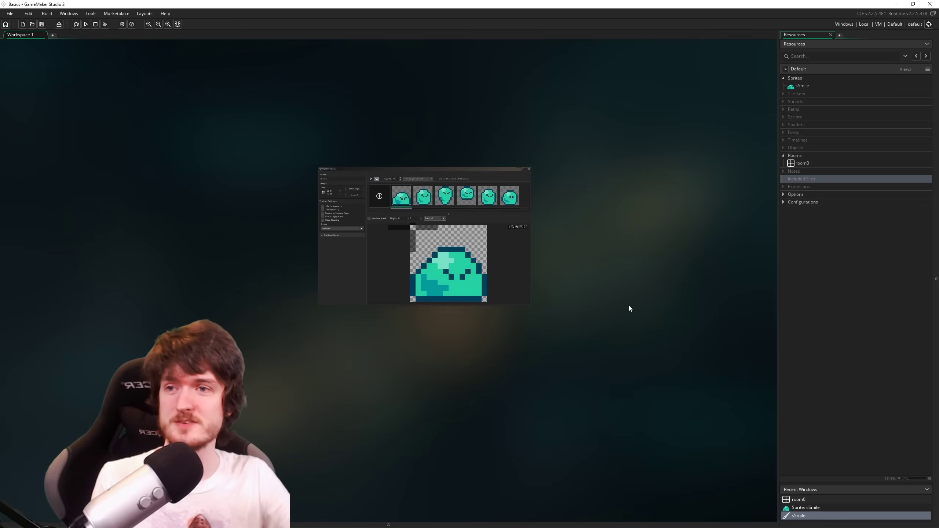
{"action": "scroll", "coordinate": [566, 255], "scroll_direction": "down", "scroll_amount": 5, "text": "ctrl"}
{"action": "scroll", "coordinate": [566, 246], "scroll_direction": "up", "scroll_amount": 5, "text": "ctrl"}
{"action": "scroll", "coordinate": [566, 246], "scroll_direction": "down", "scroll_amount": 2, "text": "ctrl"}
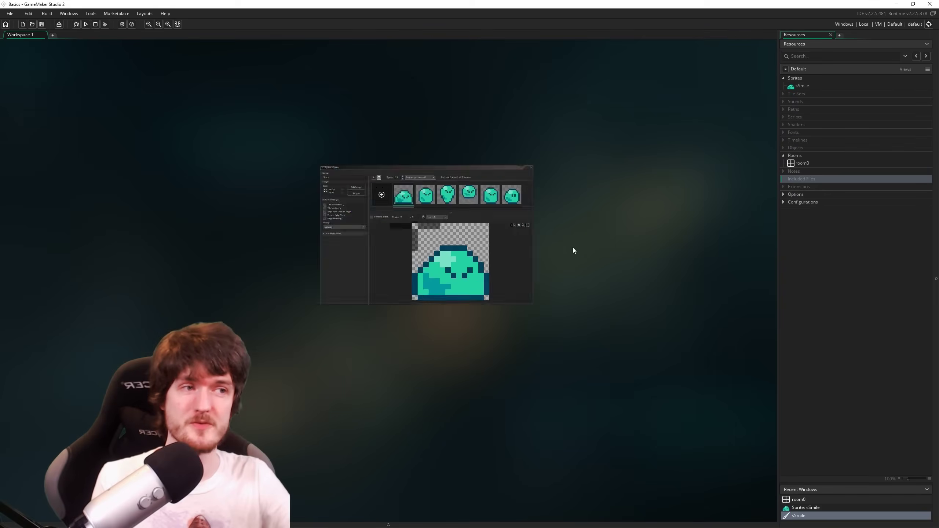
{"action": "scroll", "coordinate": [572, 247], "scroll_direction": "up", "scroll_amount": 2, "text": "ctrl"}
{"action": "middle_click_drag", "start_coordinate": [583, 255], "coordinate": [498, 269]}
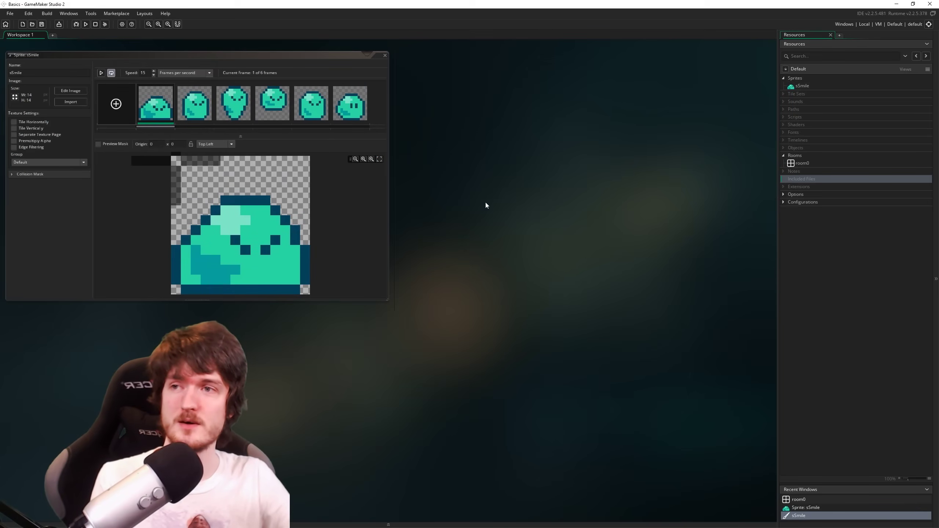
{"action": "middle_click_drag", "start_coordinate": [484, 170], "coordinate": [520, 219]}
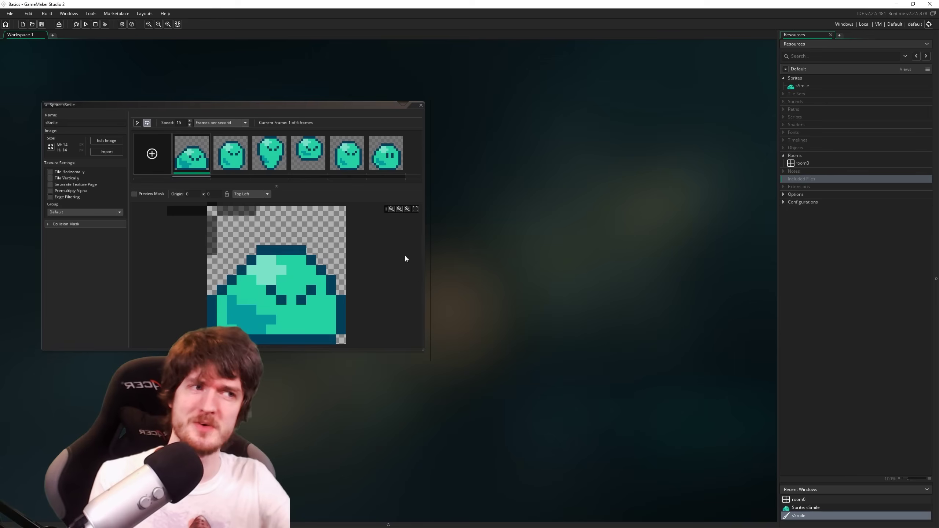
{"action": "middle_click_drag", "start_coordinate": [497, 314], "coordinate": [492, 295]}
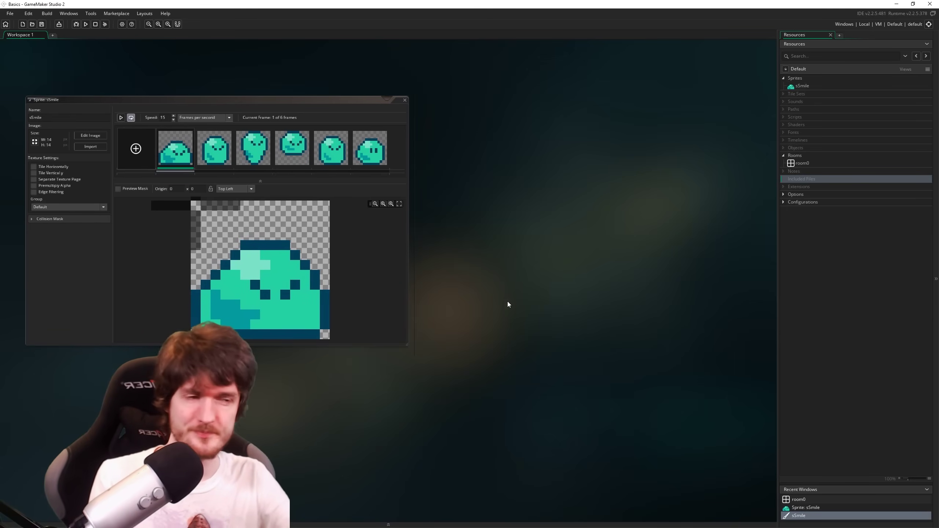
{"action": "middle_click_drag", "start_coordinate": [552, 311], "coordinate": [517, 291]}
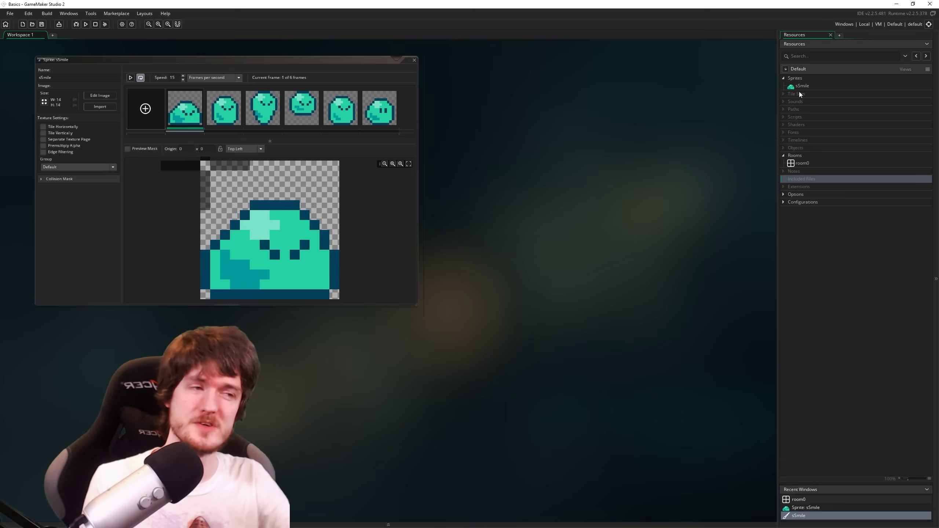
{"action": "middle_click_drag", "start_coordinate": [157, 272], "coordinate": [152, 354]}
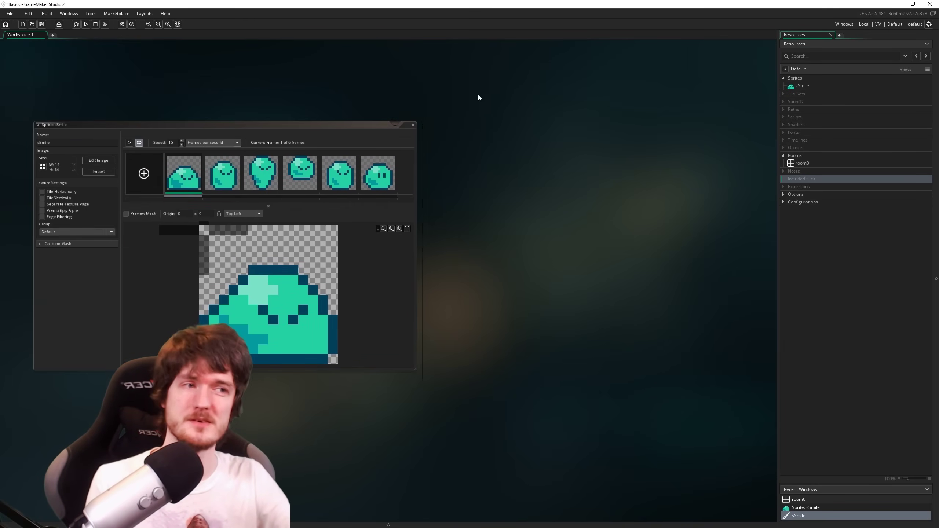
Look around the workspace at different zoom levels, open and close the sSmile image editor, and return to the sprite window.
{"action": "middle_click_drag", "start_coordinate": [552, 317], "coordinate": [549, 264]}
{"action": "middle_click_drag", "start_coordinate": [457, 245], "coordinate": [509, 325]}
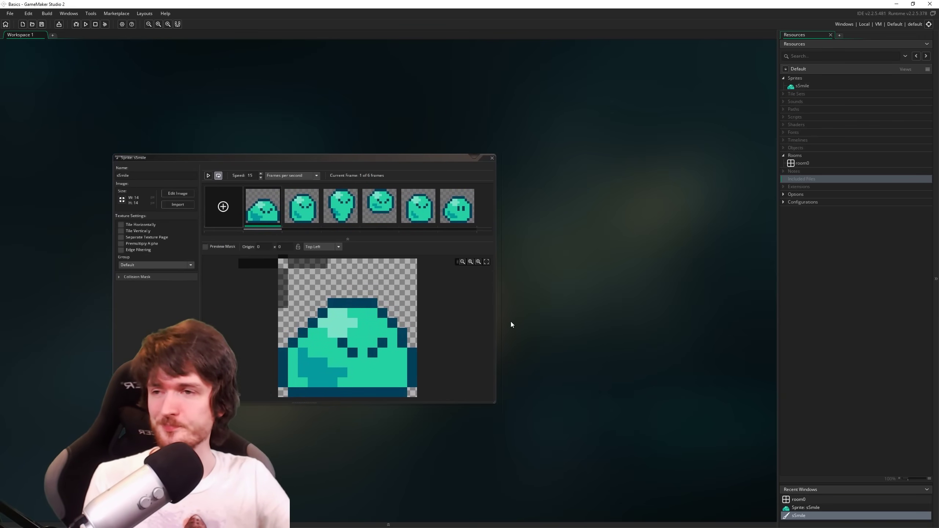
{"action": "scroll", "coordinate": [495, 306], "scroll_direction": "down", "scroll_amount": 2, "text": "ctrl"}
{"action": "scroll", "coordinate": [498, 304], "scroll_direction": "up", "scroll_amount": 2, "text": "ctrl"}
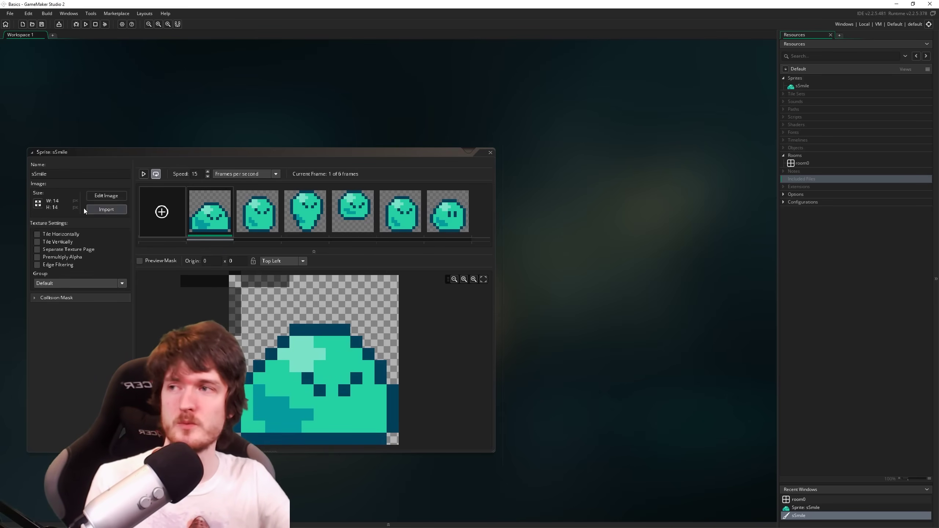
{"action": "left_click", "coordinate": [107, 196]}
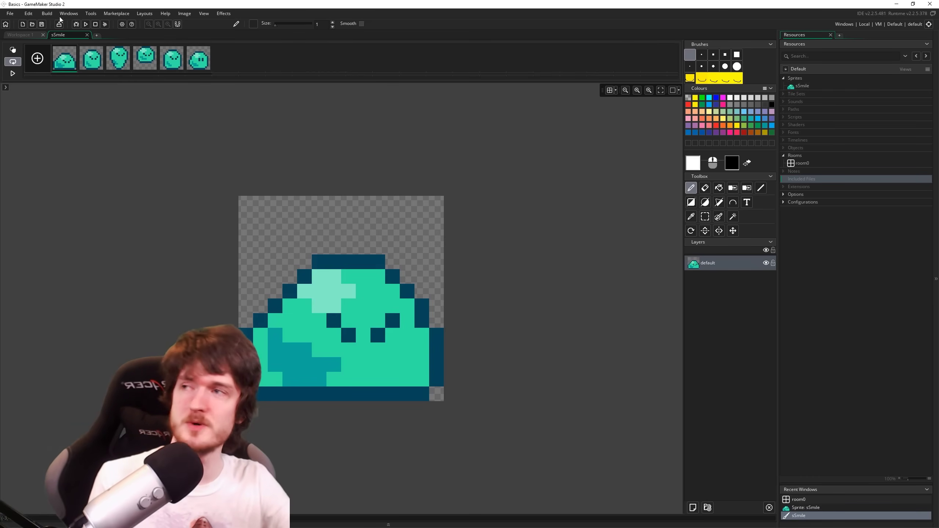
{"action": "left_click", "coordinate": [87, 35]}
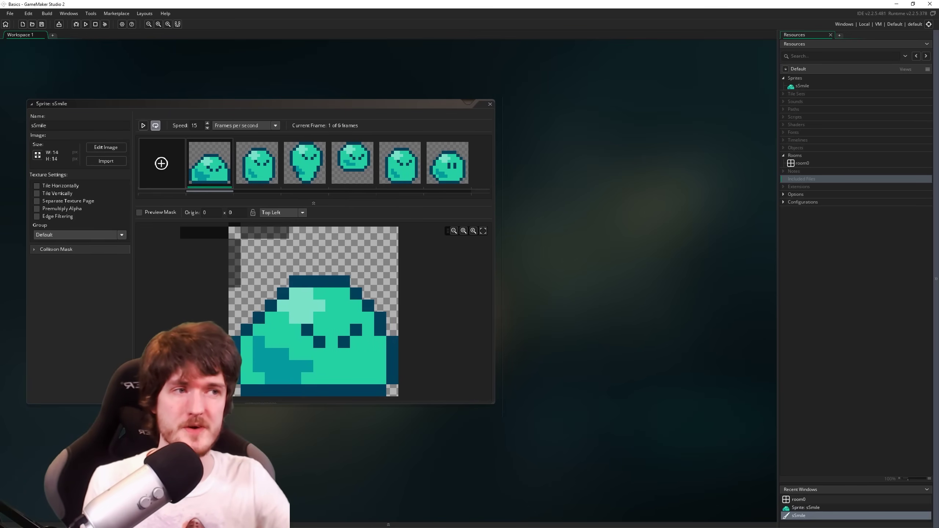
{"action": "left_click", "coordinate": [805, 507]}
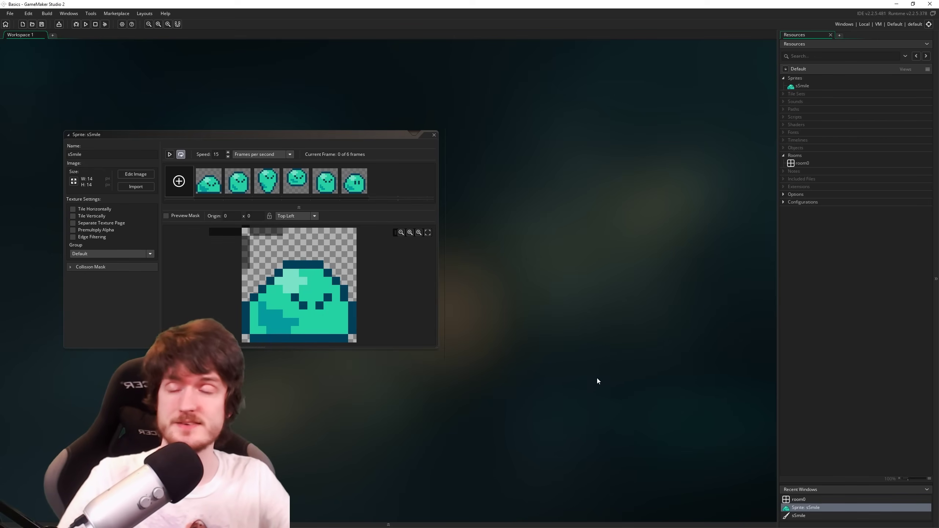
Delete the sSmile sprite from the project resources and confirm the deletion.
{"action": "right_click", "coordinate": [798, 86]}
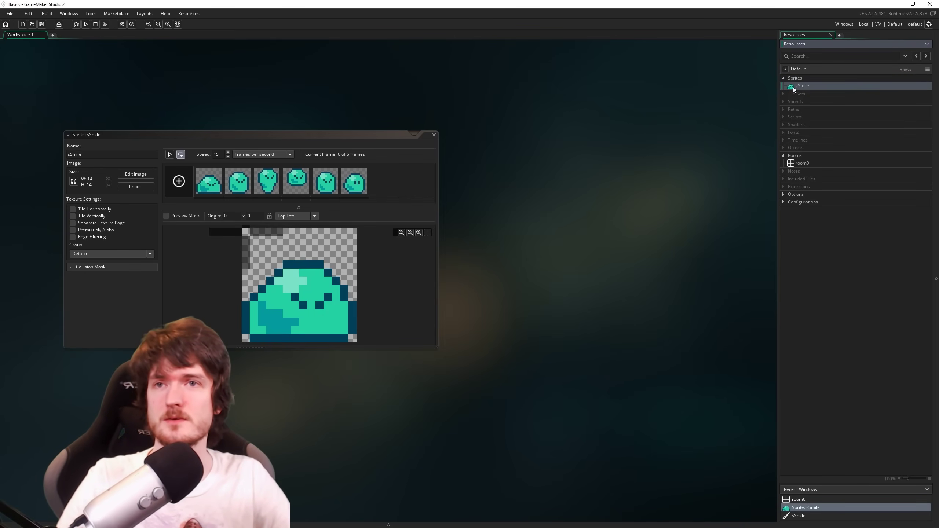
{"action": "right_click", "coordinate": [796, 86]}
{"action": "left_click", "coordinate": [812, 147]}
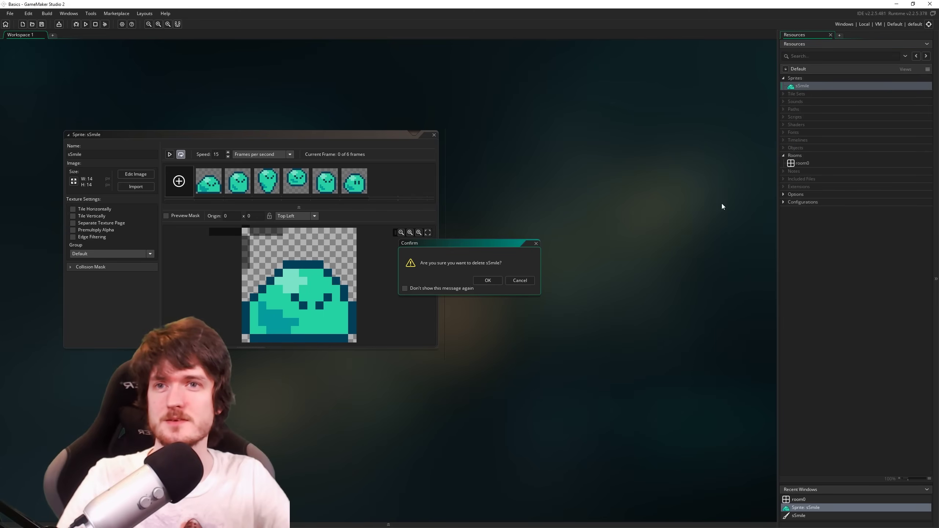
{"action": "left_click", "coordinate": [486, 275]}
Create a new sprite and stamp the saved yellow smiley brush so it fills the 32 x 32 canvas.
{"action": "right_click", "coordinate": [797, 81]}
{"action": "left_click", "coordinate": [811, 86]}
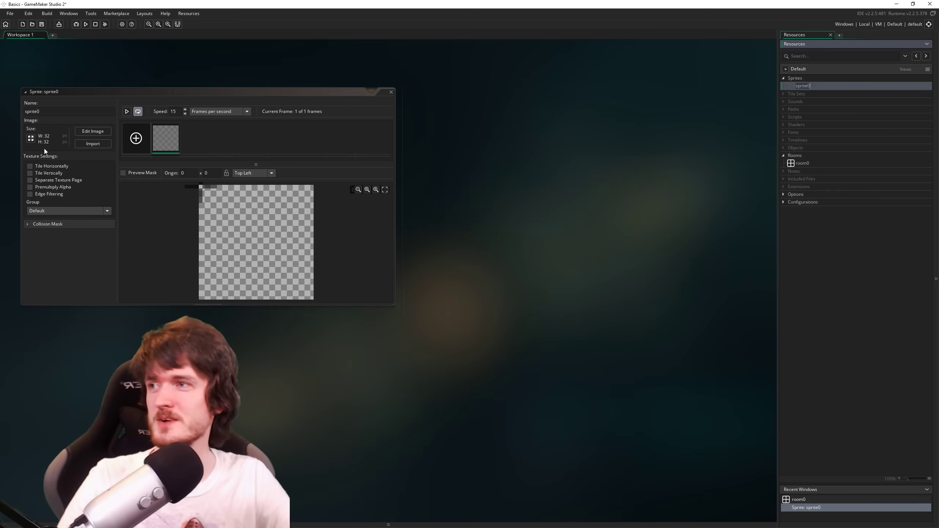
{"action": "left_click", "coordinate": [96, 137]}
{"action": "left_click", "coordinate": [700, 80]}
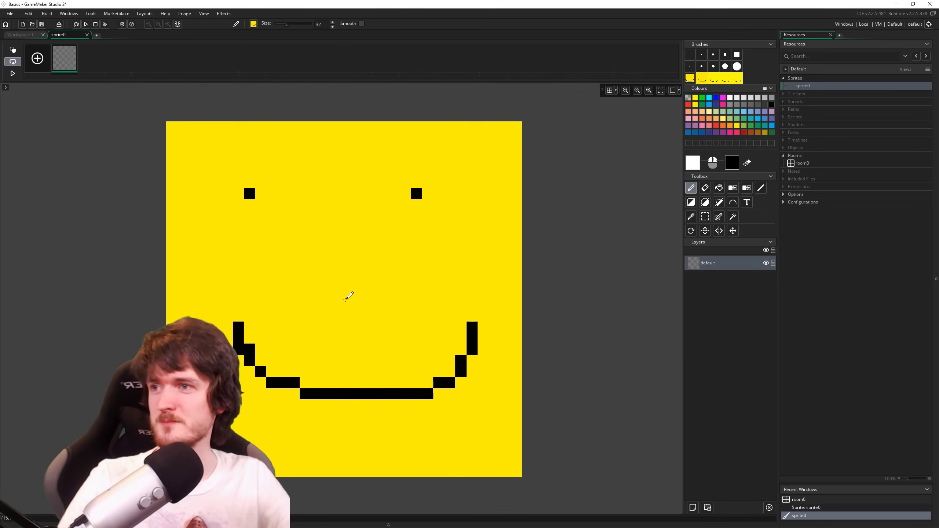
{"action": "left_click", "coordinate": [348, 296]}
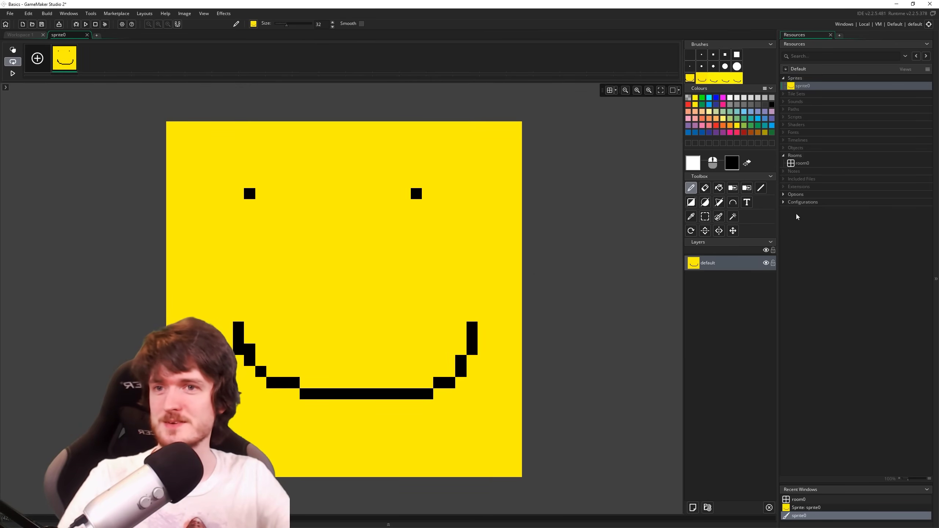
Return to the workspace and rename the new smiley sprite as sSmile.
{"action": "key", "text": "ctrl+Tab"}
{"action": "double_click", "coordinate": [56, 107]}
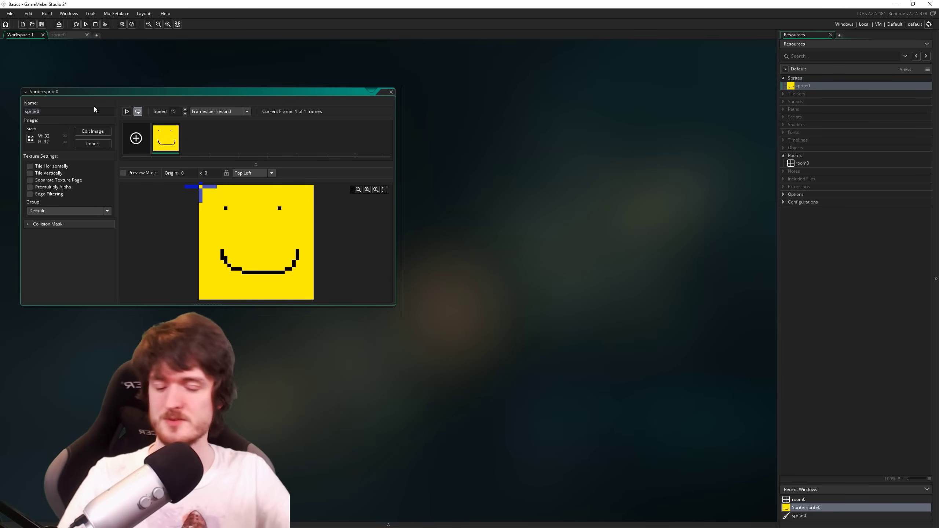
{"action": "type", "text": "sSmile"}
{"action": "key", "text": "Return"}
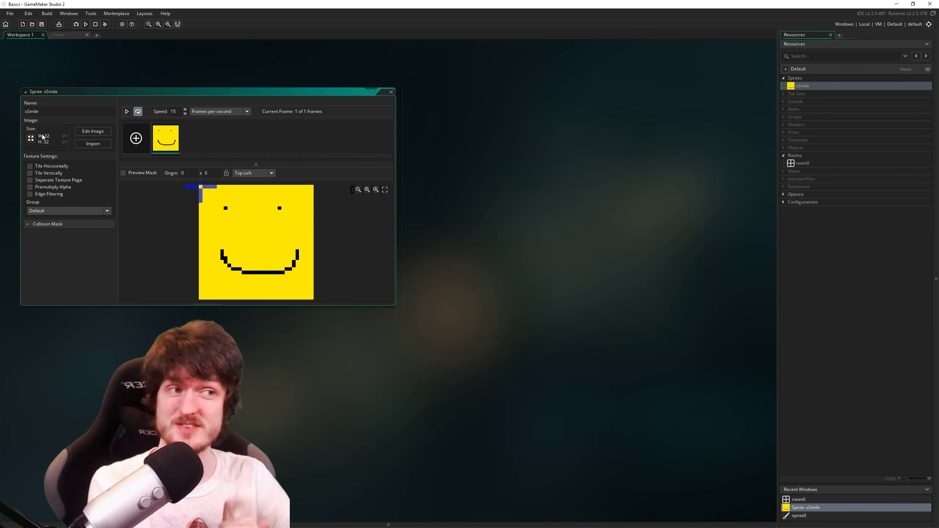
Create a new object, view the resource creation options available in the workspace, and name the object oSmile.
{"action": "right_click", "coordinate": [800, 152]}
{"action": "left_click", "coordinate": [809, 155]}
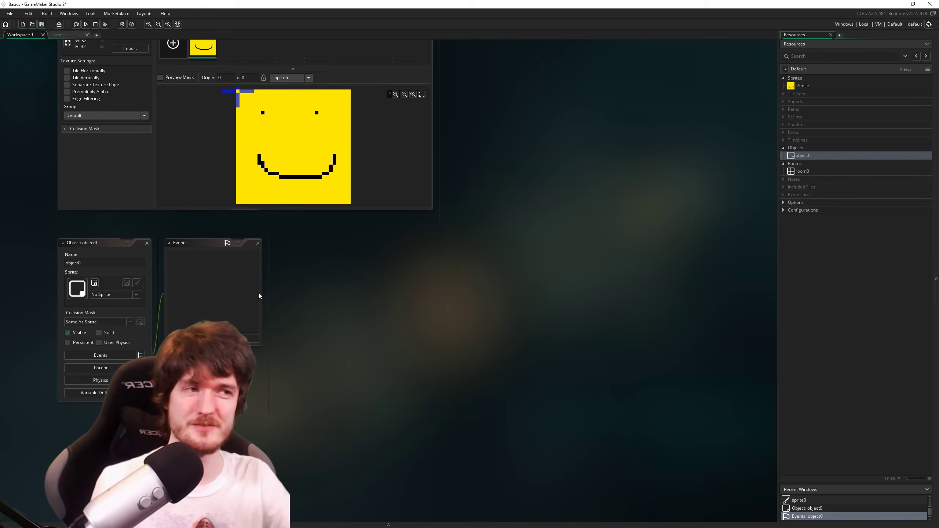
{"action": "left_click", "coordinate": [70, 271]}
{"action": "right_click", "coordinate": [408, 296]}
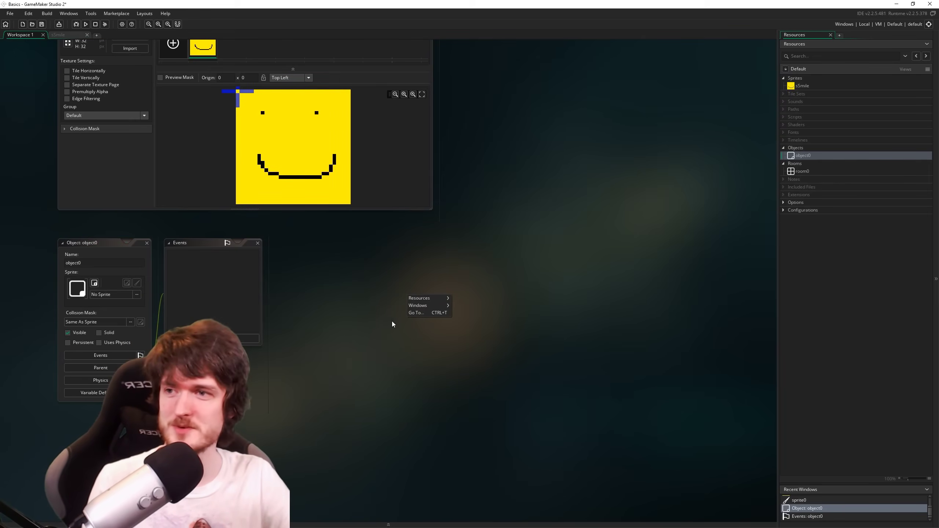
{"action": "mouse_move", "coordinate": [425, 299]}
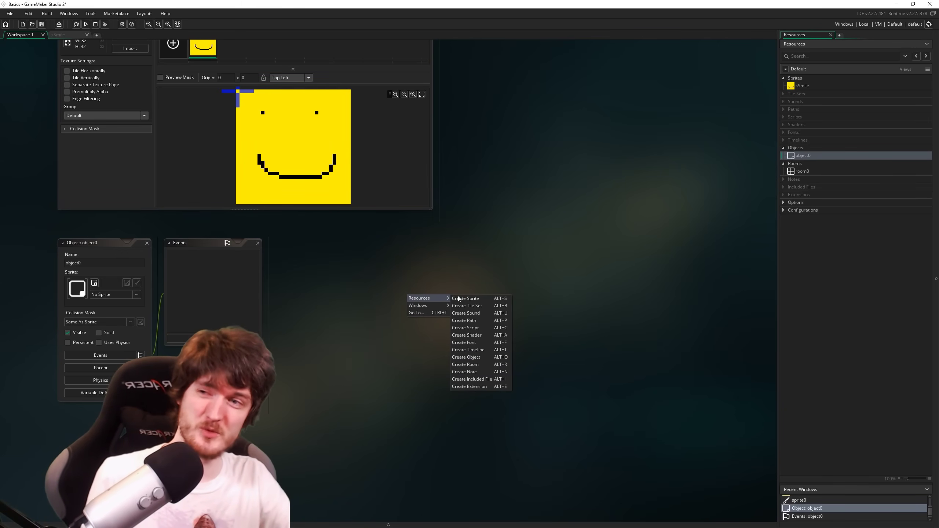
{"action": "left_click", "coordinate": [373, 365]}
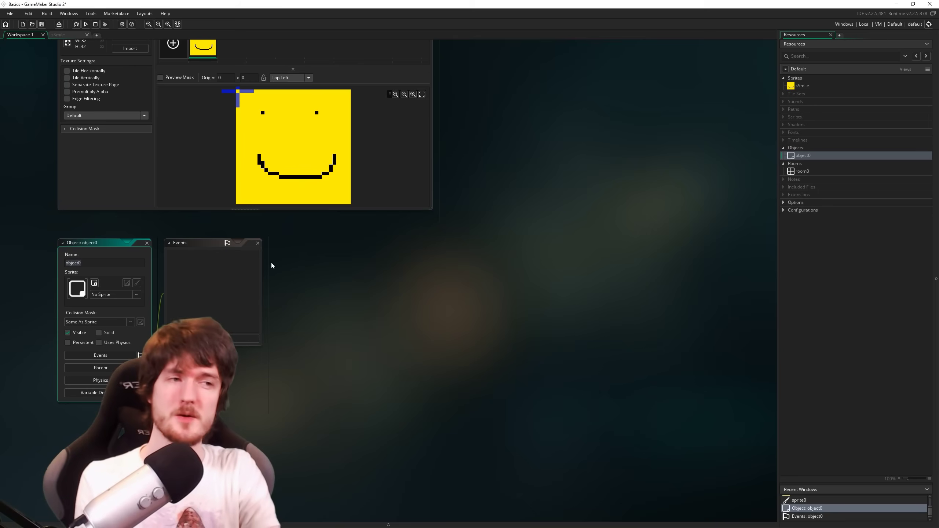
{"action": "type", "text": "oSmile"}
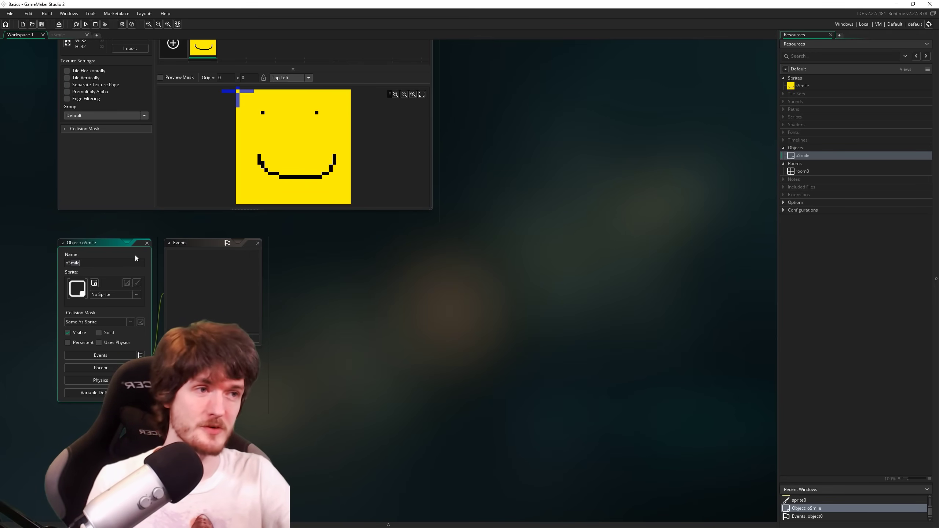
{"action": "left_click", "coordinate": [343, 314]}
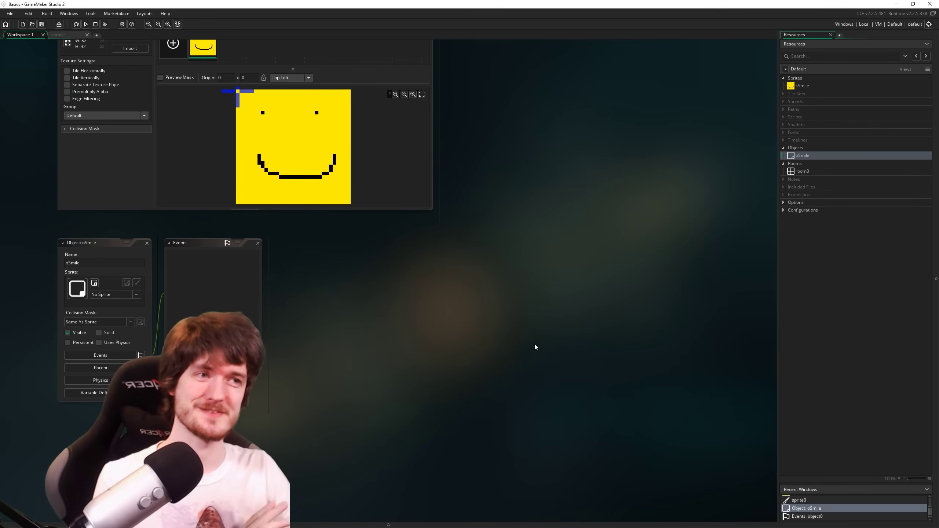
{"action": "left_click", "coordinate": [70, 262]}
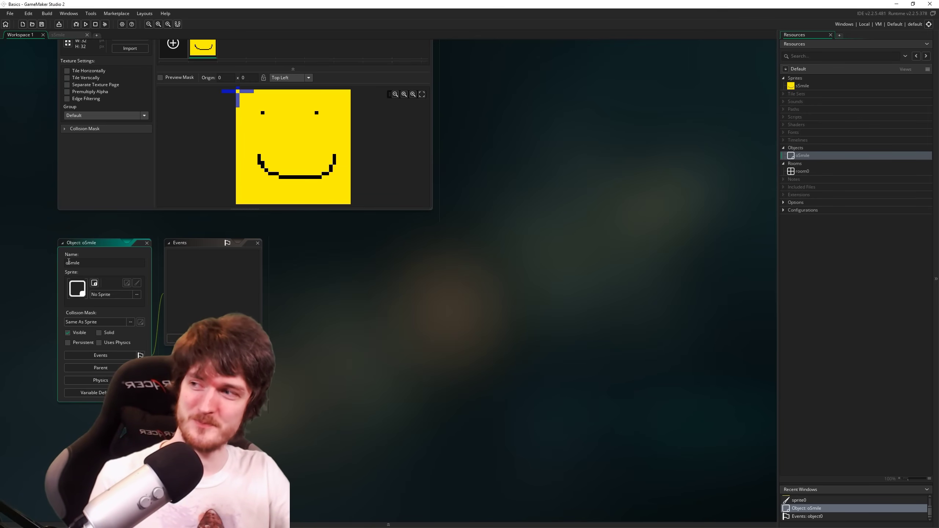
{"action": "left_click", "coordinate": [399, 306]}
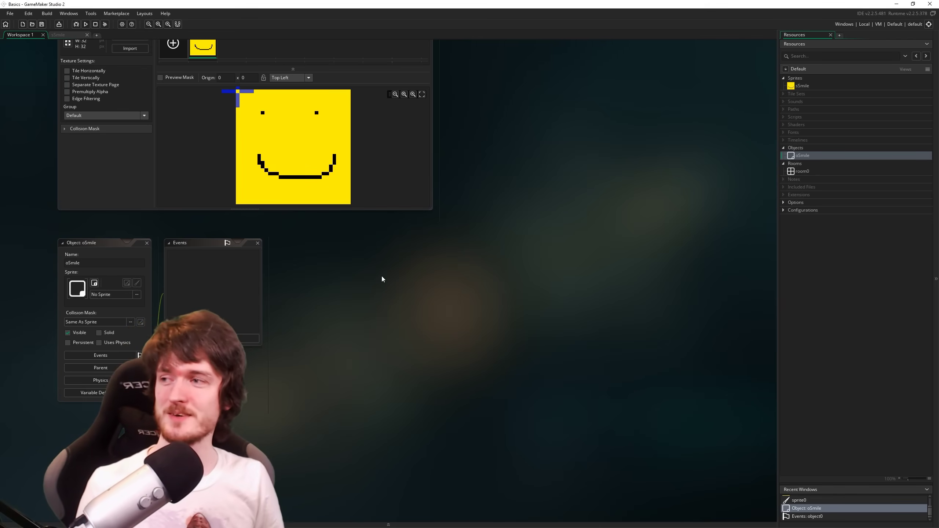
Assign the sSmile sprite to the oSmile object and reposition the object window below the sprite window.
{"action": "left_click", "coordinate": [76, 295]}
{"action": "left_click", "coordinate": [111, 310]}
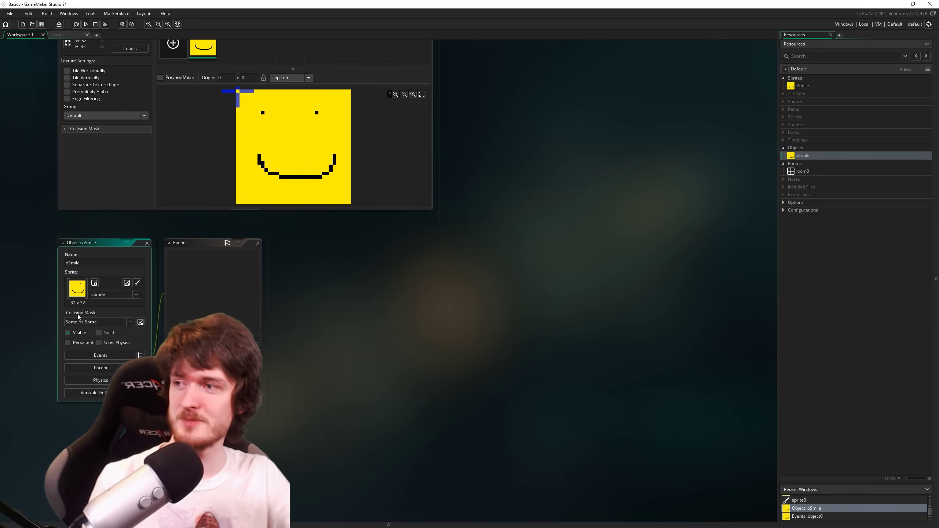
{"action": "middle_click_drag", "start_coordinate": [459, 167], "coordinate": [507, 288]}
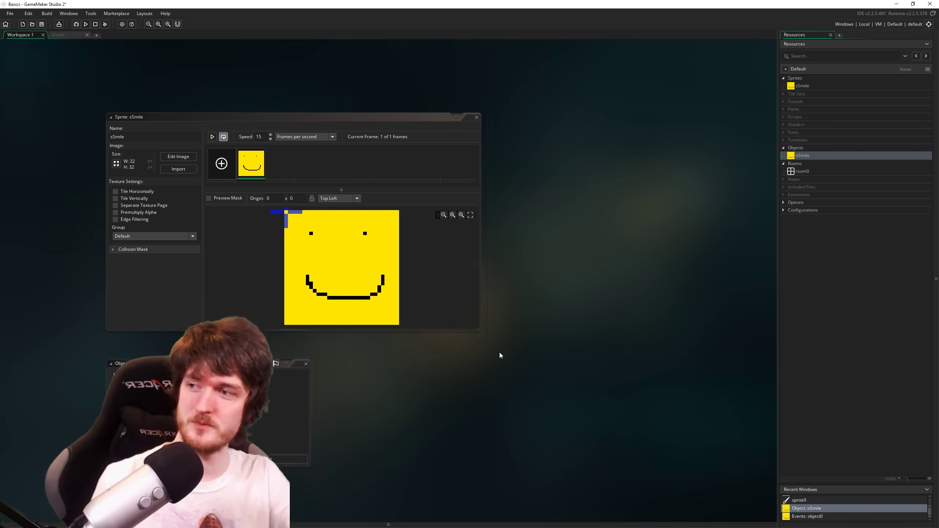
{"action": "middle_click_drag", "start_coordinate": [499, 355], "coordinate": [473, 269]}
{"action": "left_click_drag", "start_coordinate": [139, 275], "coordinate": [168, 296]}
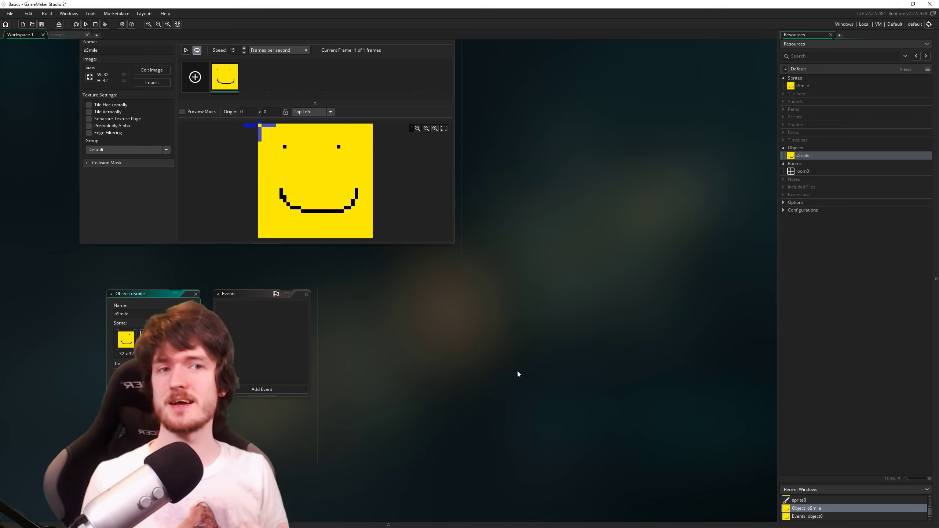
Add a Key Up - Left event to the oSmile object.
{"action": "scroll", "coordinate": [509, 374], "scroll_direction": "down", "scroll_amount": 5}
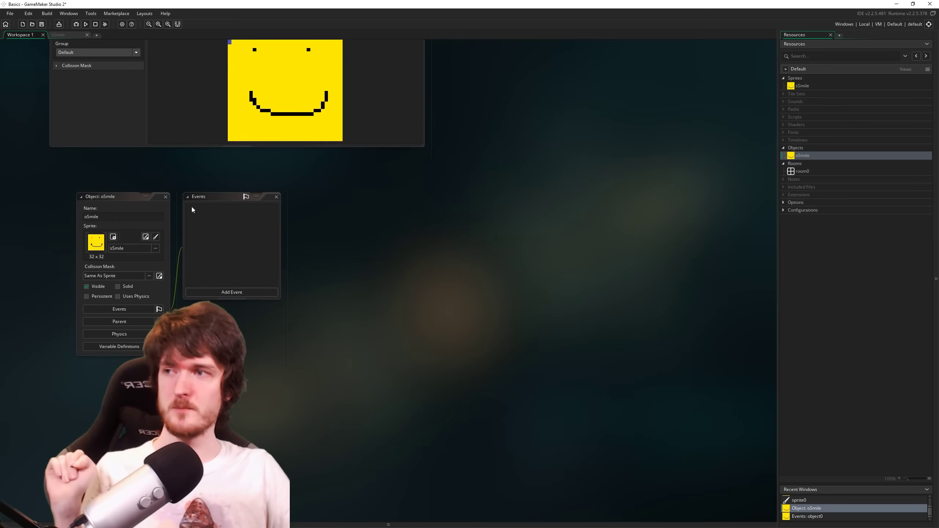
{"action": "mouse_move", "coordinate": [232, 198]}
{"action": "left_mouse_down"}
{"action": "mouse_move", "coordinate": [232, 237]}
{"action": "mouse_move", "coordinate": [242, 202]}
{"action": "left_mouse_up"}
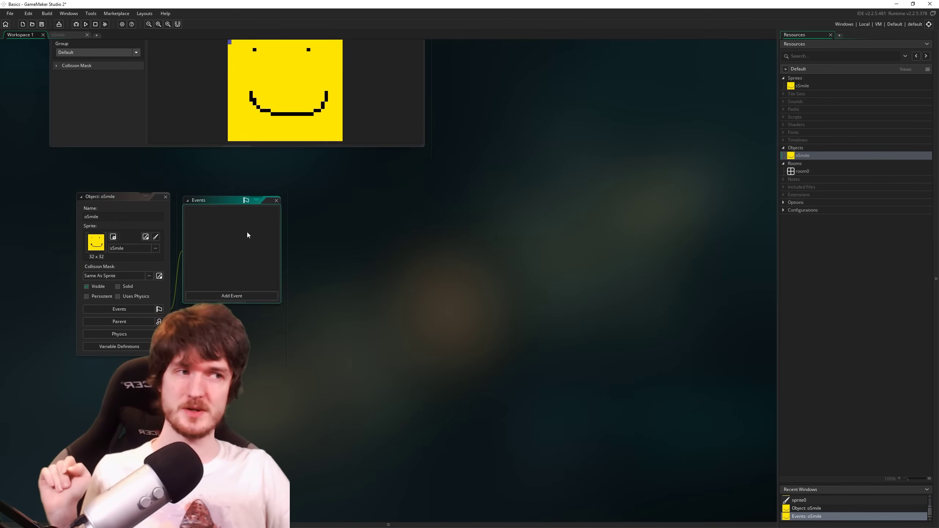
{"action": "left_click", "coordinate": [229, 296]}
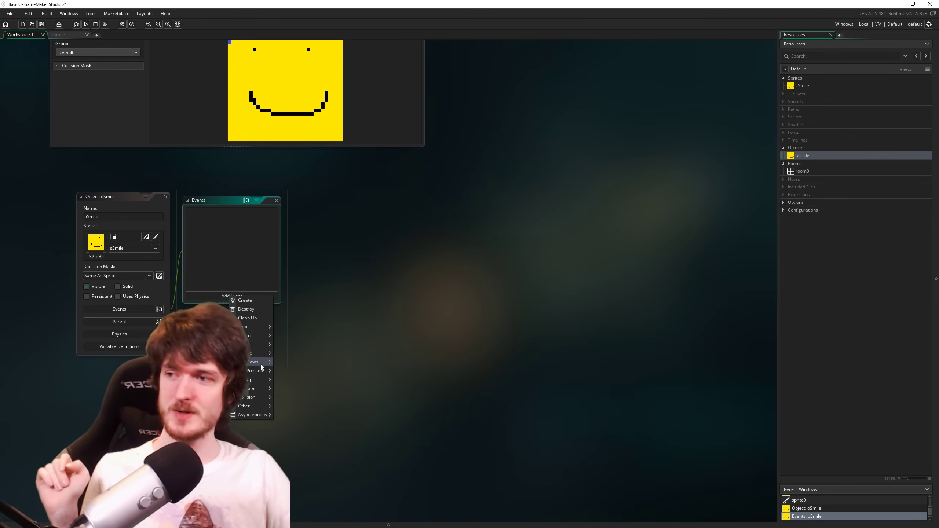
{"action": "mouse_move", "coordinate": [254, 380]}
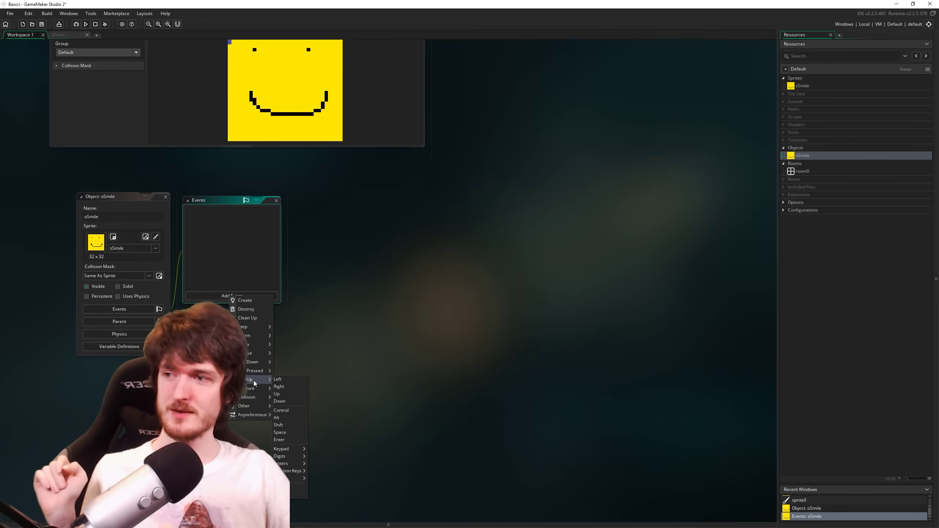
{"action": "left_click", "coordinate": [279, 380]}
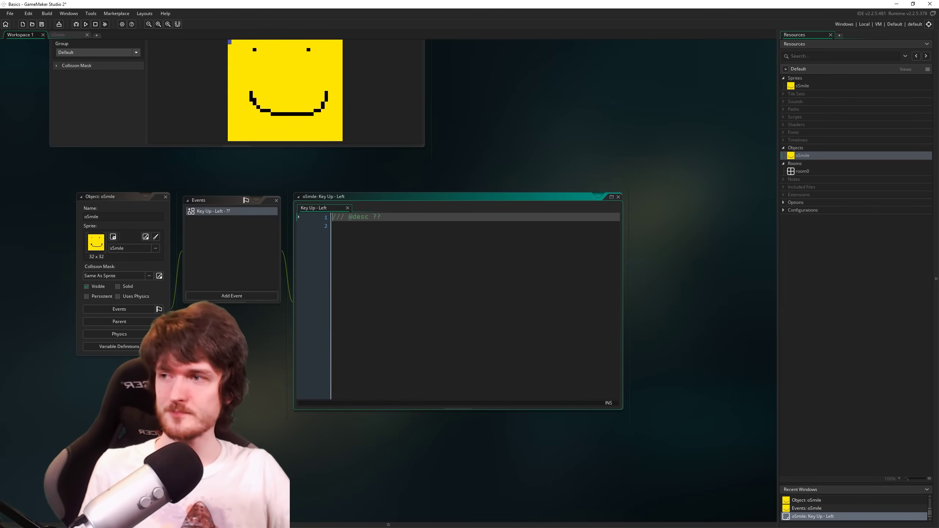
Change oSmile's Key Up - Left event to Key Down - Left and select its description line in the code editor.
{"action": "left_click", "coordinate": [204, 234]}
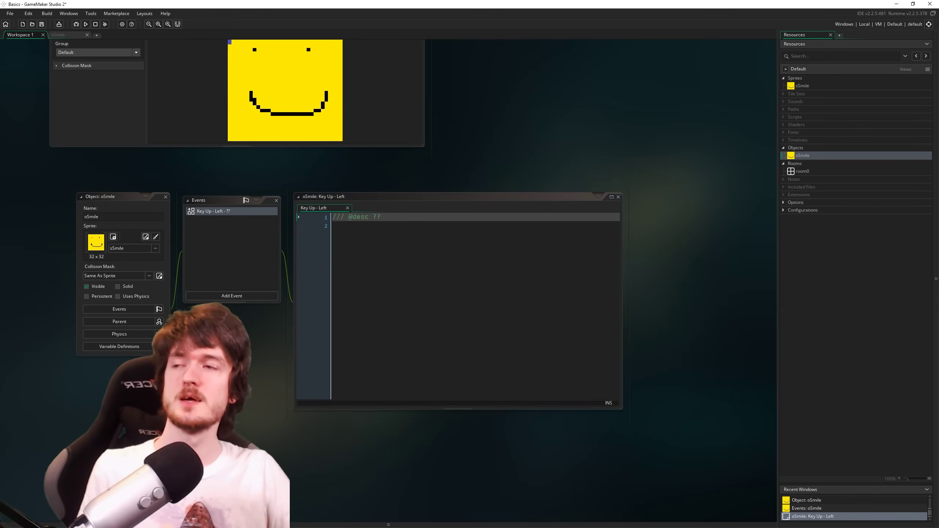
{"action": "right_click", "coordinate": [201, 213]}
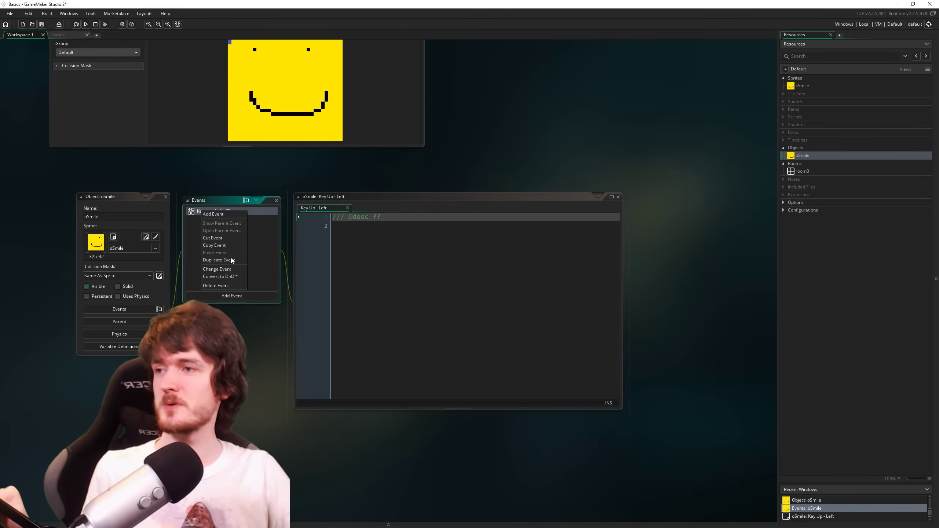
{"action": "left_click", "coordinate": [222, 269]}
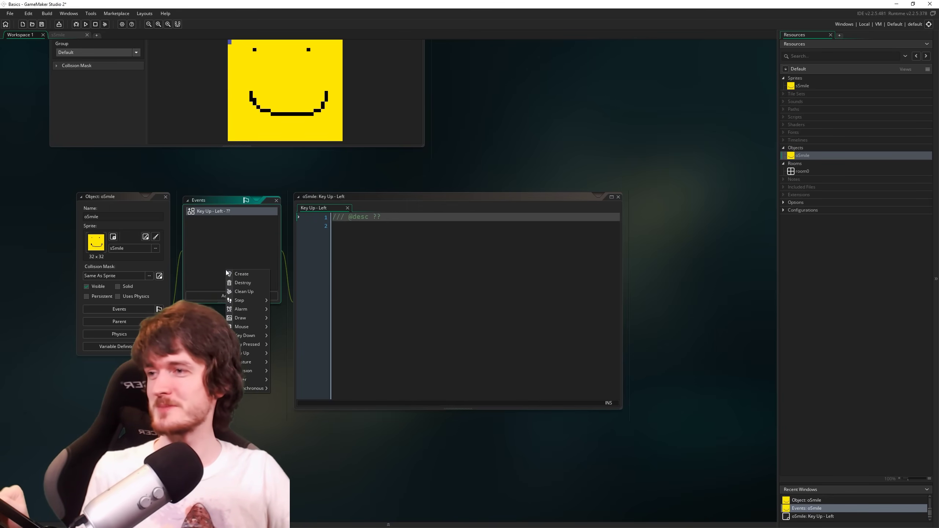
{"action": "left_click", "coordinate": [276, 335]}
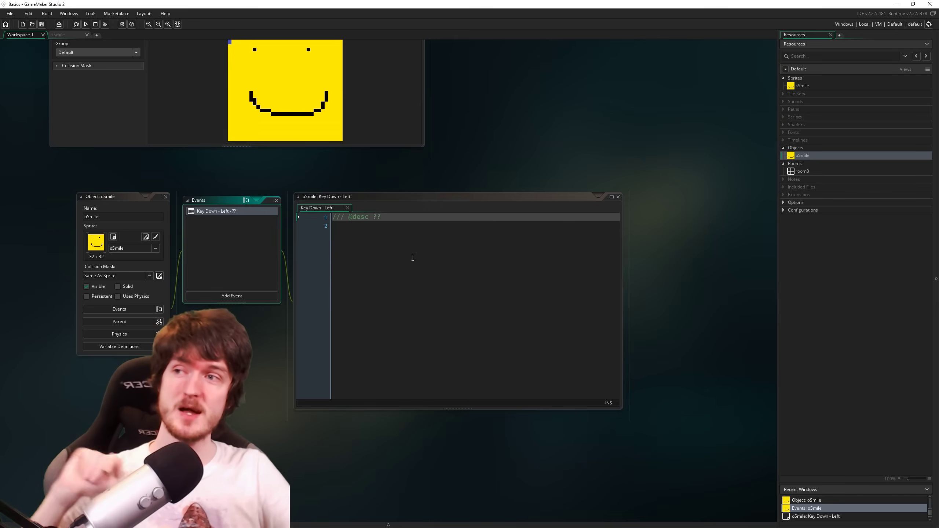
{"action": "left_click", "coordinate": [298, 194]}
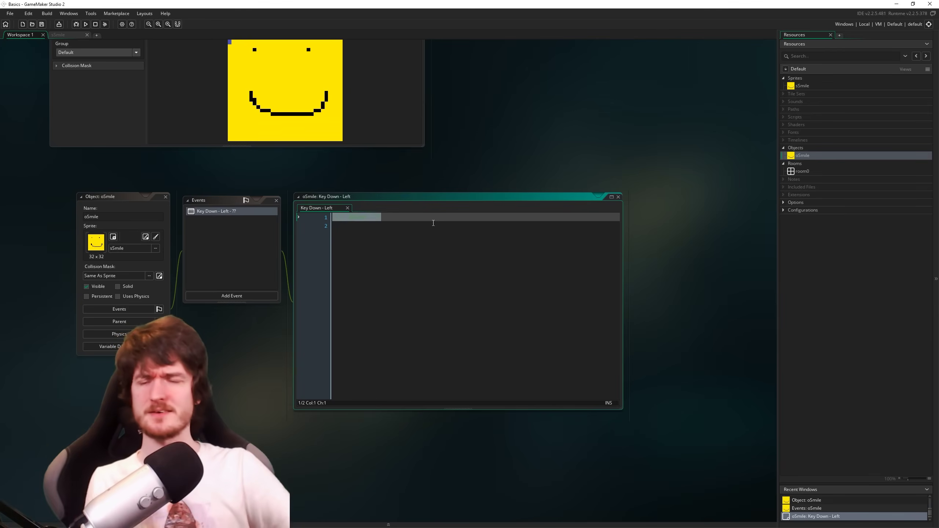
Close the oSmile object window and open room0 in the room editor.
{"action": "left_click", "coordinate": [165, 197]}
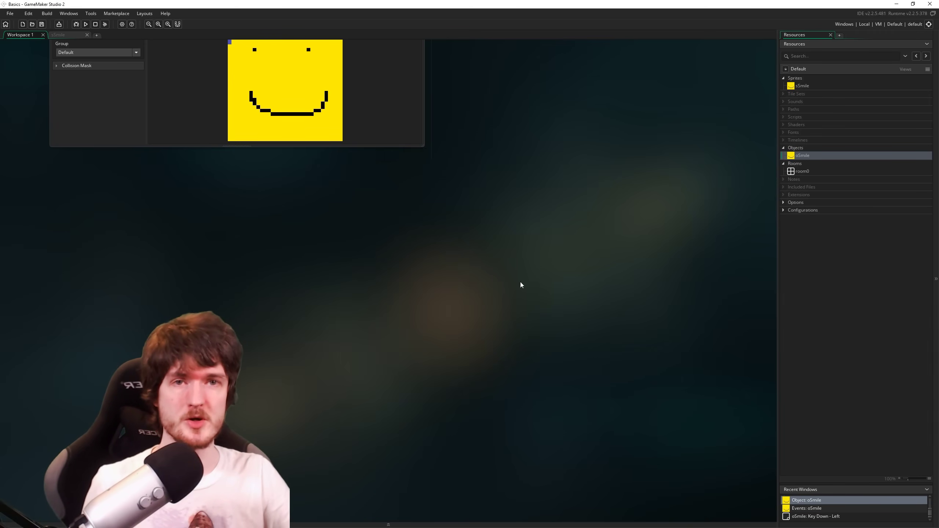
{"action": "double_click", "coordinate": [797, 172]}
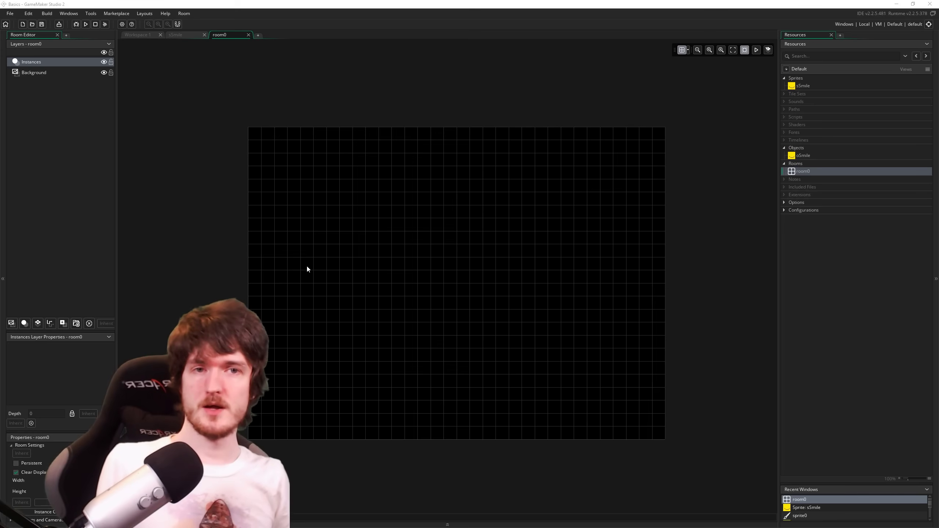
Select room0's Instances layer and place an oSmile instance near the middle of the room.
{"action": "left_click", "coordinate": [68, 72]}
{"action": "left_click", "coordinate": [64, 62]}
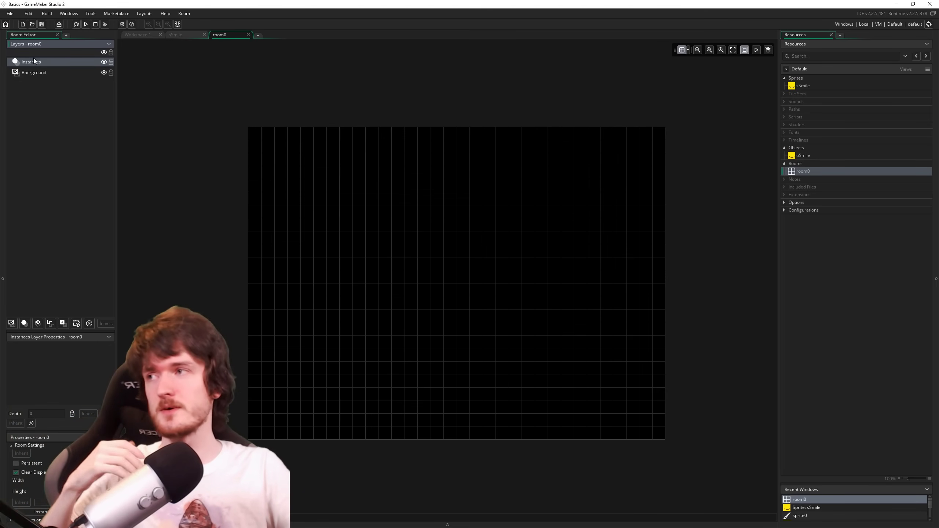
{"action": "left_click", "coordinate": [47, 74]}
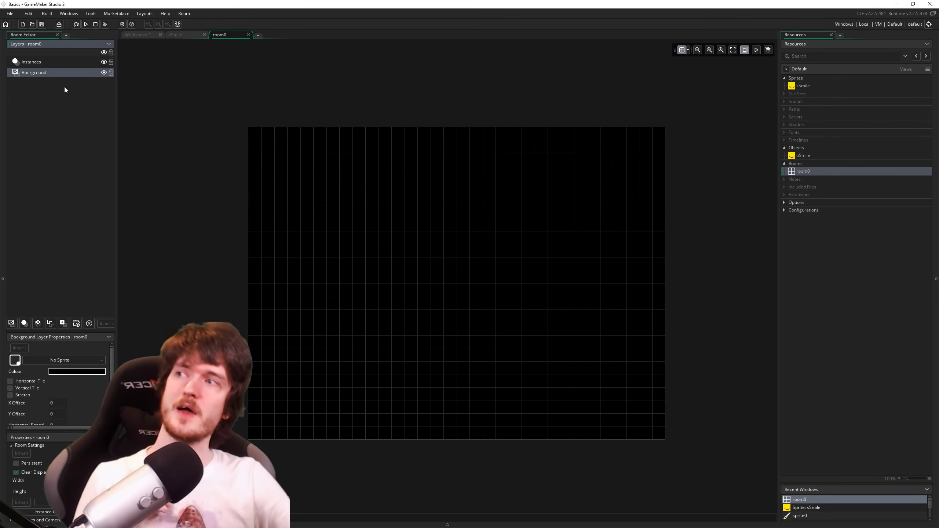
{"action": "left_click", "coordinate": [41, 62]}
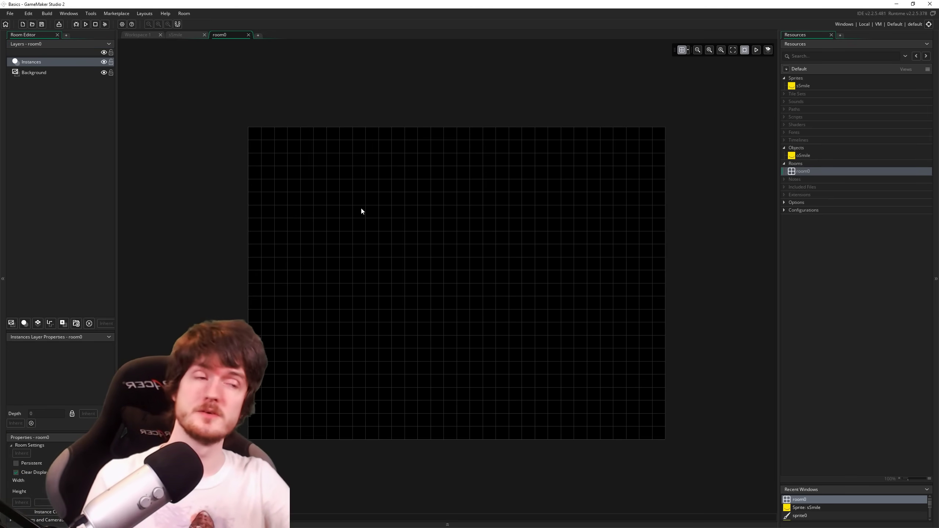
{"action": "left_click", "coordinate": [793, 158]}
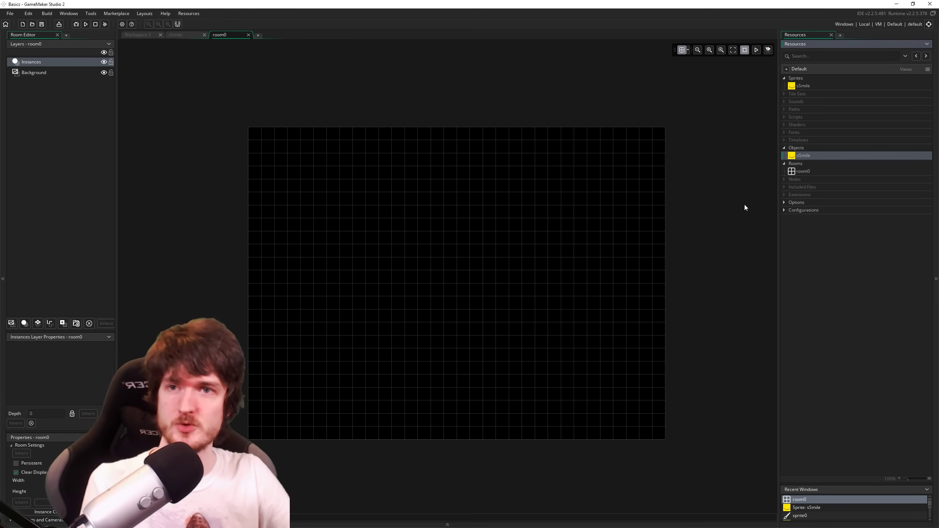
{"action": "left_click", "coordinate": [35, 63]}
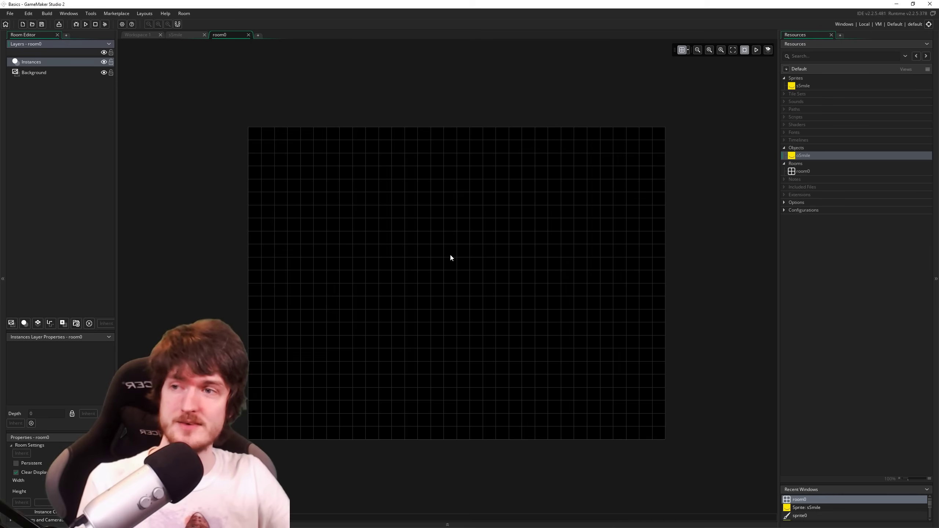
{"action": "left_click_drag", "start_coordinate": [505, 273], "coordinate": [464, 260]}
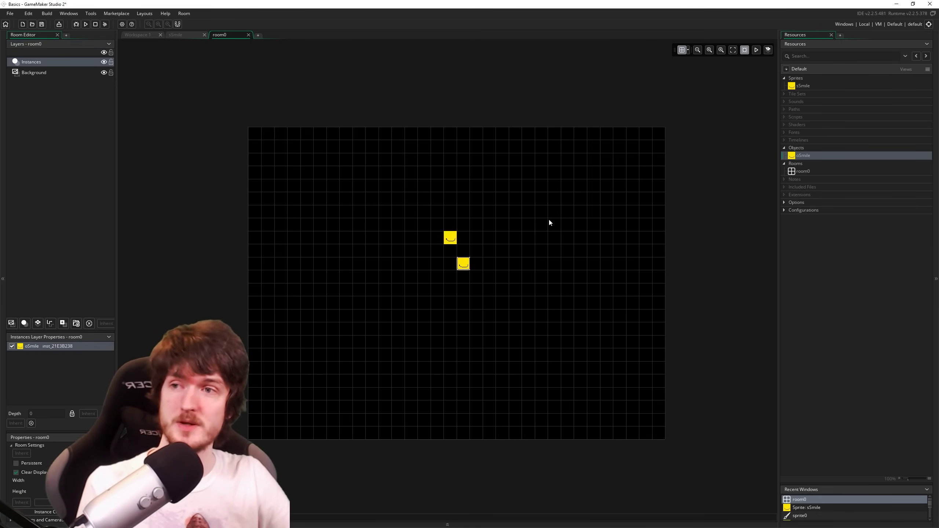
Try placing more oSmile instances across room0 and remove all of them except the central one.
{"action": "left_click_drag", "start_coordinate": [802, 155], "coordinate": [398, 212]}
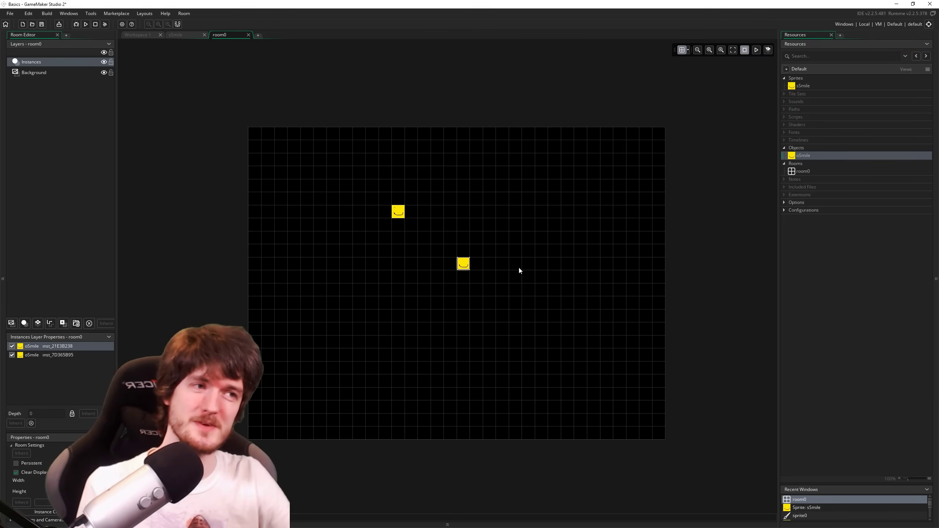
{"action": "key", "text": "ctrl+z"}
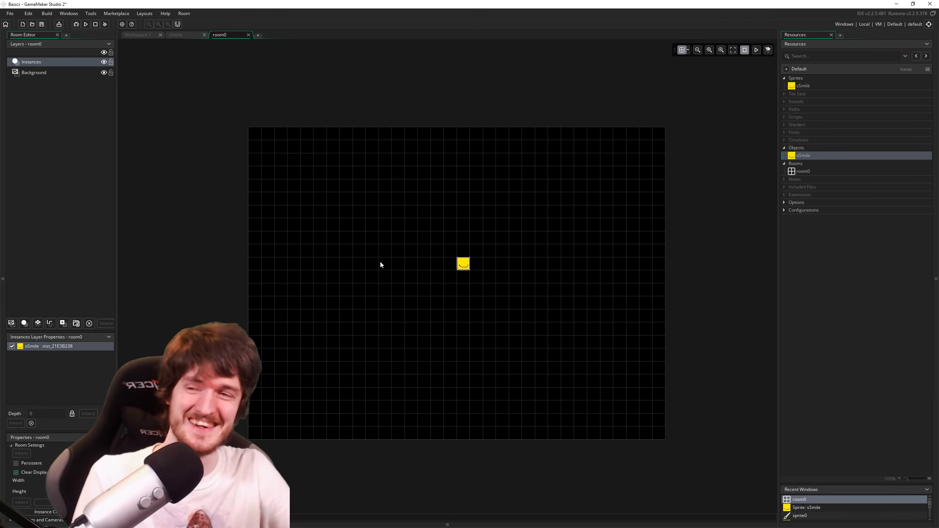
{"action": "left_click", "coordinate": [320, 224], "text": "alt"}
{"action": "mouse_move", "coordinate": [397, 198]}
{"action": "left_mouse_down", "text": "alt"}
{"action": "mouse_move", "coordinate": [423, 222]}
{"action": "mouse_move", "coordinate": [542, 211]}
{"action": "left_mouse_up", "text": "alt"}
{"action": "left_click", "coordinate": [632, 237], "text": "alt"}
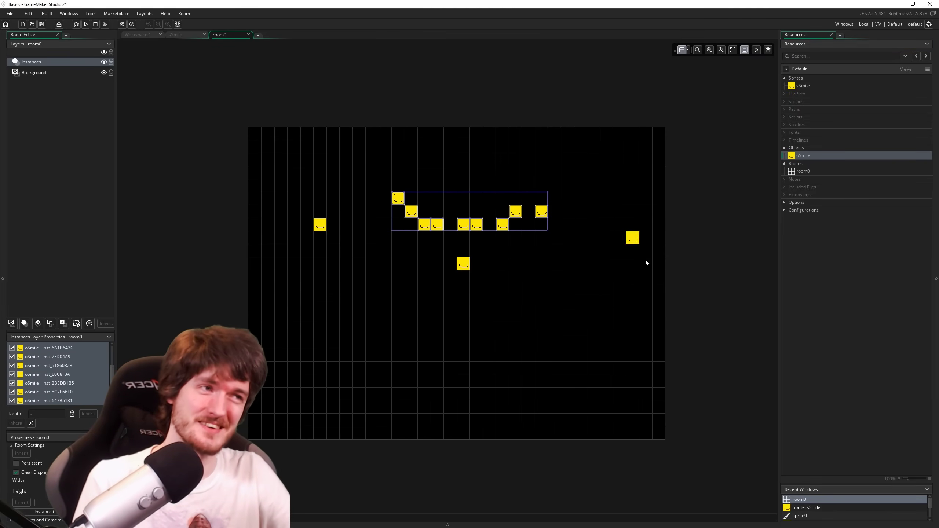
{"action": "key", "text": "ctrl+z"}
{"action": "key", "text": "ctrl+z"}
{"action": "left_click", "coordinate": [318, 227]}
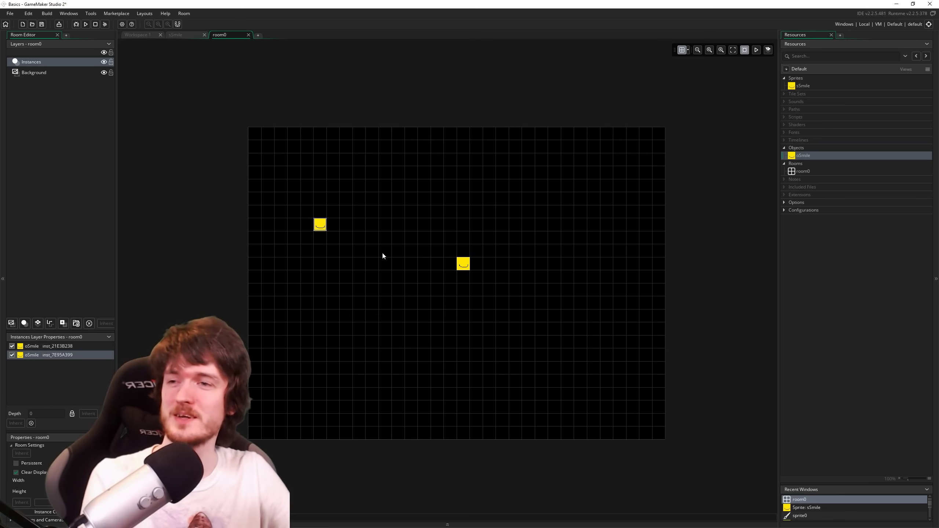
{"action": "key", "text": "Delete"}
Enlarge the oSmile instance to a scale of about 11 by 10, rotate it about 6 degrees and move it toward the room's upper middle.
{"action": "left_click", "coordinate": [465, 265]}
{"action": "left_click_drag", "start_coordinate": [470, 270], "coordinate": [610, 361]}
{"action": "left_click_drag", "start_coordinate": [560, 323], "coordinate": [457, 257]}
Examine the enlarged oSmile instance's properties and creation code, and close its instance window.
{"action": "double_click", "coordinate": [458, 256]}
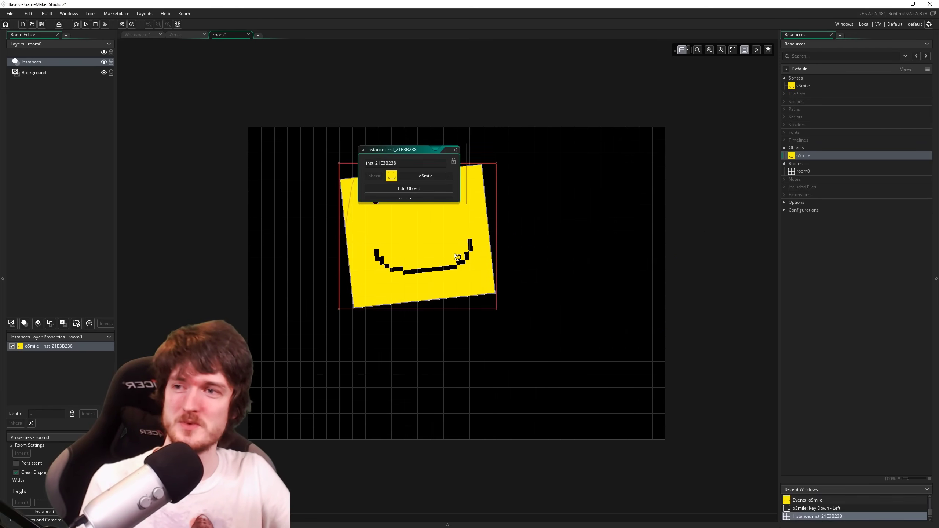
{"action": "left_click", "coordinate": [355, 208]}
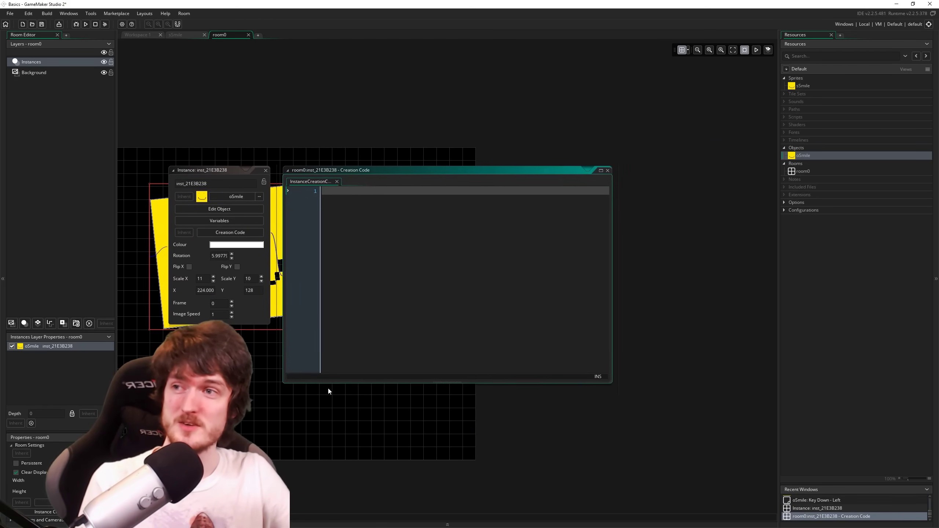
{"action": "left_click_drag", "start_coordinate": [377, 151], "coordinate": [452, 188]}
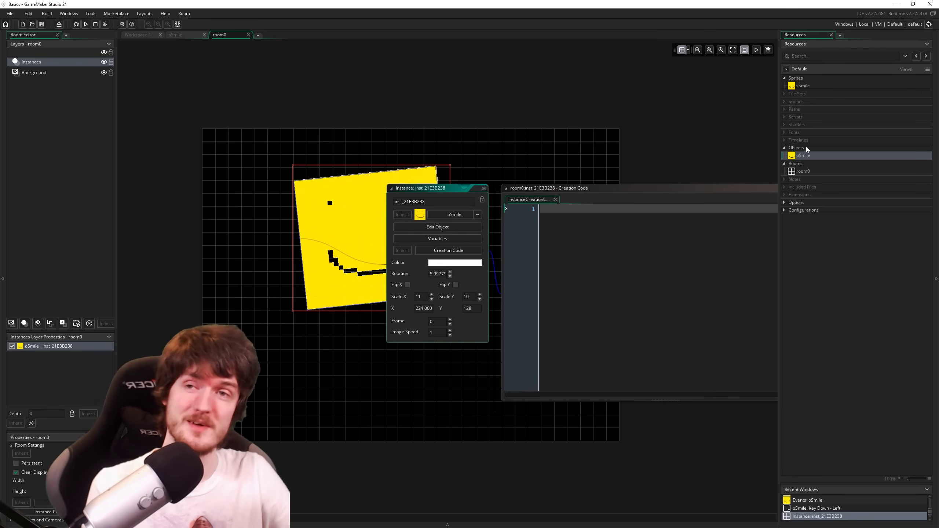
{"action": "double_click", "coordinate": [478, 188]}
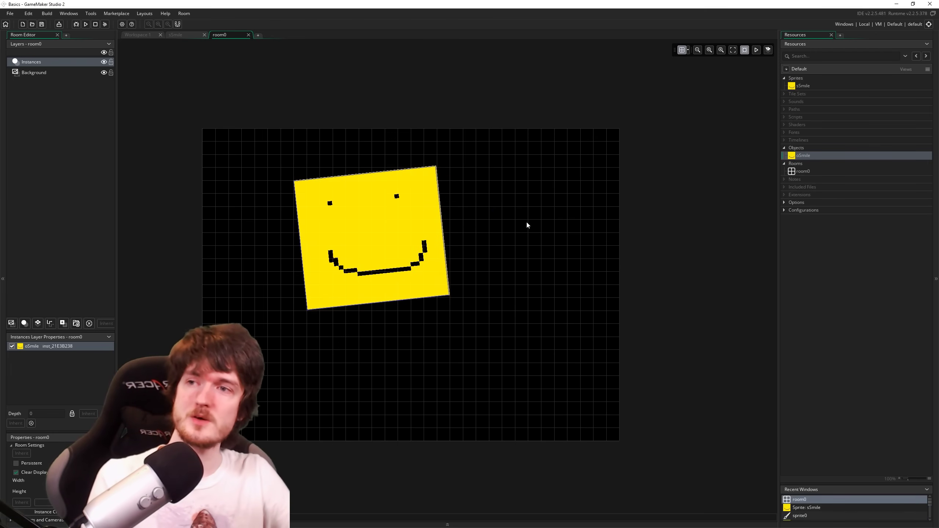
Replace the rotated oSmile instance with a new one near the room's centre, enlarged to about 6 by 6 grid cells.
{"action": "key", "text": "Delete"}
{"action": "left_click", "coordinate": [405, 278], "text": "alt"}
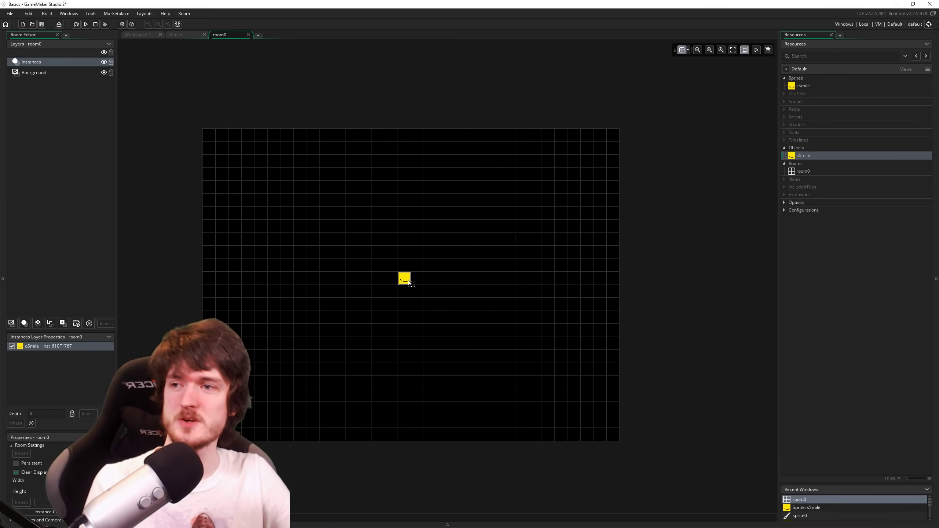
{"action": "mouse_move", "coordinate": [411, 286]}
{"action": "left_mouse_down"}
{"action": "mouse_move", "coordinate": [450, 320]}
{"action": "mouse_move", "coordinate": [463, 351]}
{"action": "mouse_move", "coordinate": [478, 352]}
{"action": "mouse_move", "coordinate": [411, 282]}
{"action": "left_mouse_up"}
Try adding three small oSmile instances beside the large one and undo their placement.
{"action": "left_click", "coordinate": [469, 239], "text": "alt"}
{"action": "left_click", "coordinate": [522, 278], "text": "alt"}
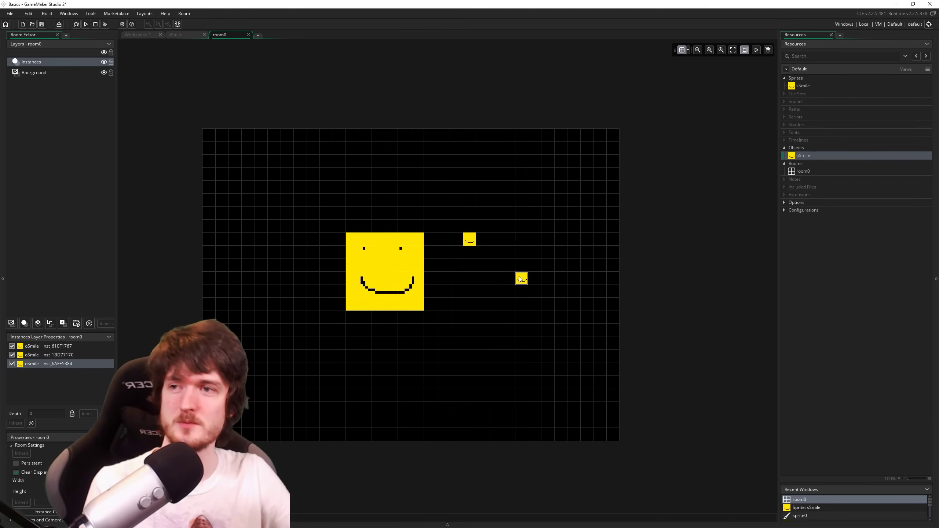
{"action": "left_click", "coordinate": [534, 330], "text": "alt"}
{"action": "key", "text": "ctrl+z"}
{"action": "key", "text": "ctrl+z"}
{"action": "key", "text": "ctrl+z"}
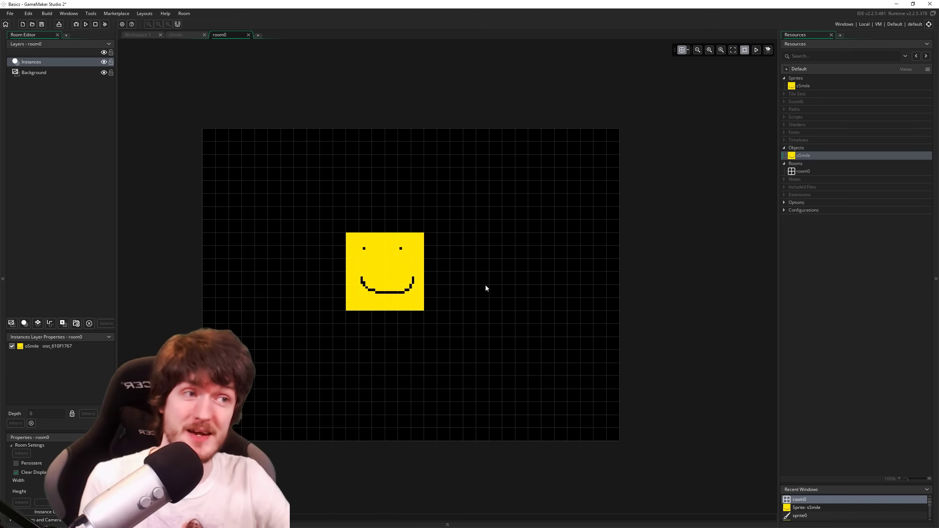
Run the game to check how room0 looks, and close the game window.
{"action": "middle_click_drag", "start_coordinate": [619, 338], "coordinate": [643, 348]}
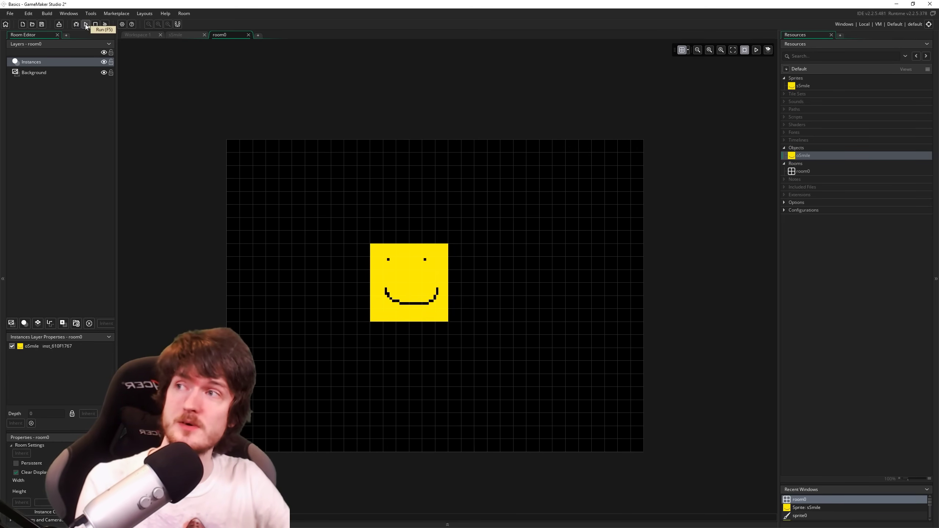
{"action": "key", "text": "F5"}
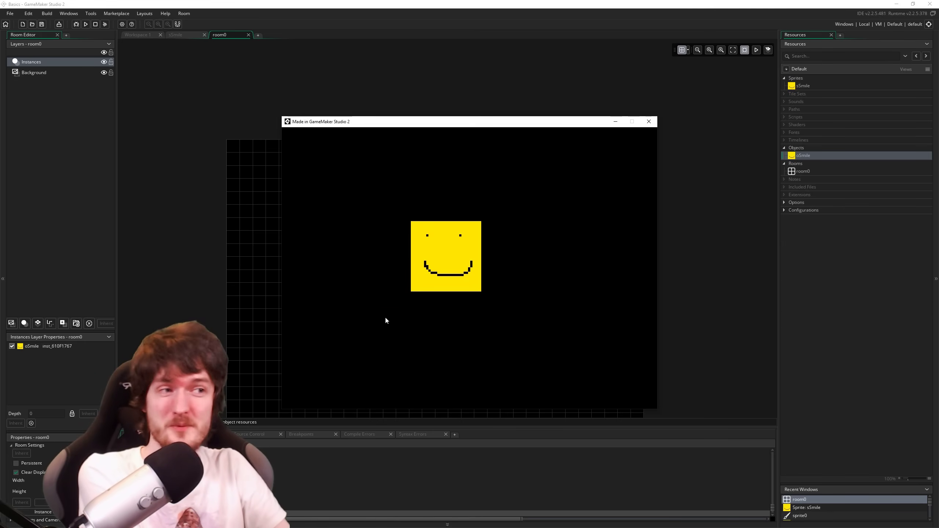
{"action": "left_click_drag", "start_coordinate": [479, 123], "coordinate": [523, 116]}
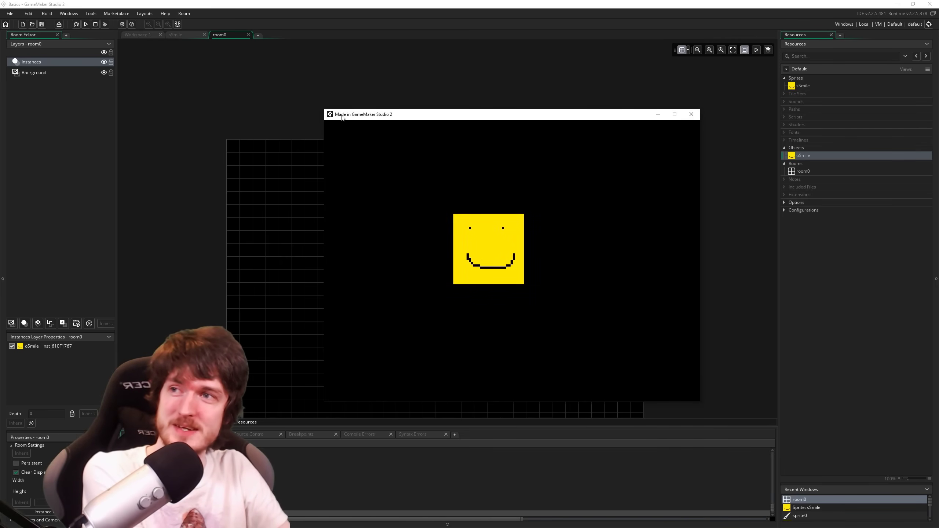
{"action": "left_click_drag", "start_coordinate": [341, 117], "coordinate": [269, 63]}
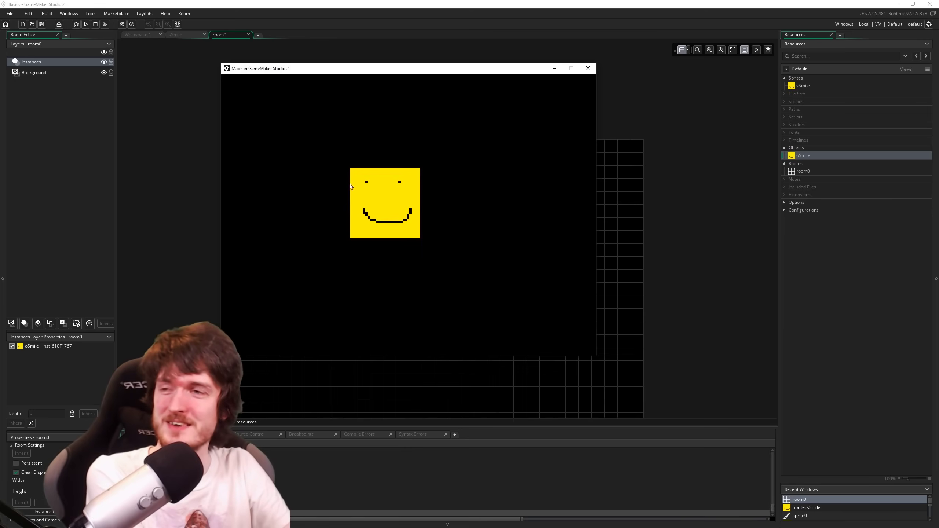
{"action": "left_click_drag", "start_coordinate": [451, 70], "coordinate": [392, 88]}
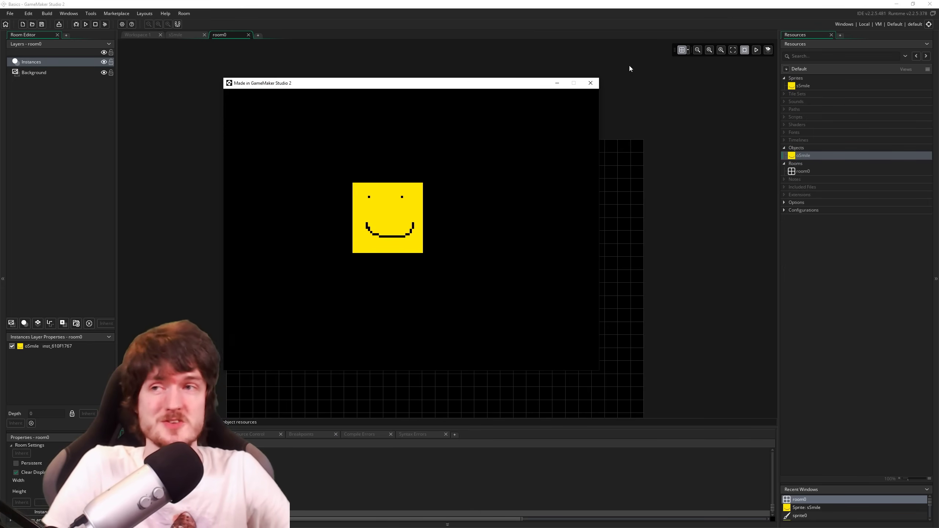
{"action": "left_click", "coordinate": [590, 83]}
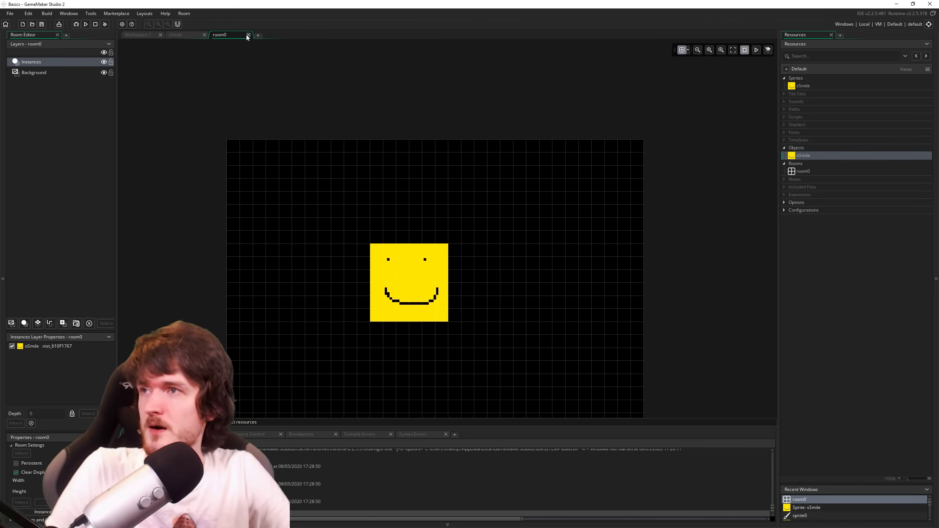
Open the oSmile object in Workspace 1, close the sSmile and room0 editors, and reposition the object window.
{"action": "left_click", "coordinate": [148, 35]}
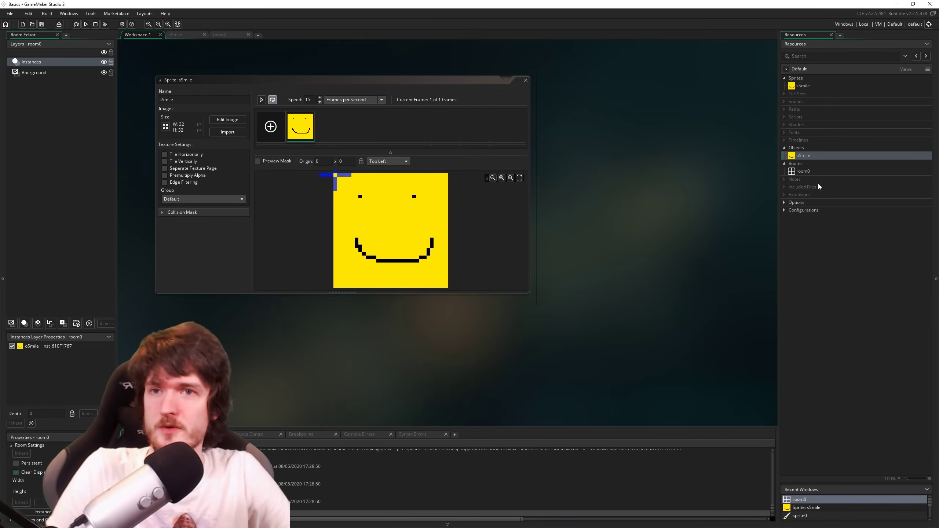
{"action": "double_click", "coordinate": [805, 155]}
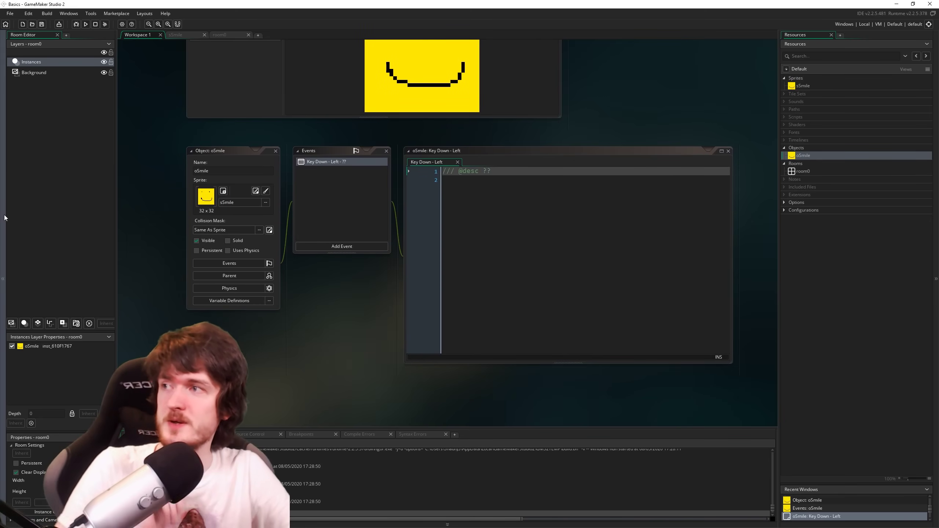
{"action": "left_click", "coordinate": [204, 35]}
{"action": "left_click", "coordinate": [205, 35]}
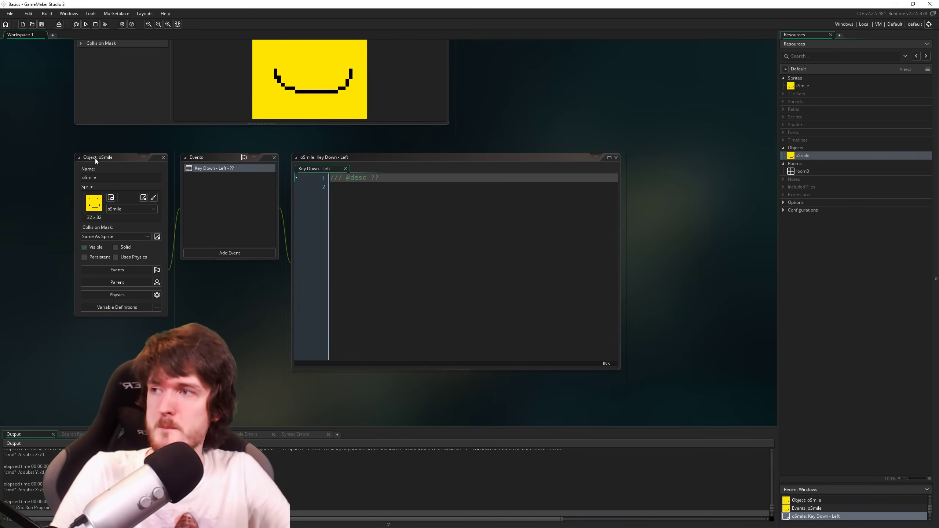
{"action": "left_click_drag", "start_coordinate": [95, 159], "coordinate": [119, 182]}
{"action": "middle_click_drag", "start_coordinate": [237, 347], "coordinate": [257, 328]}
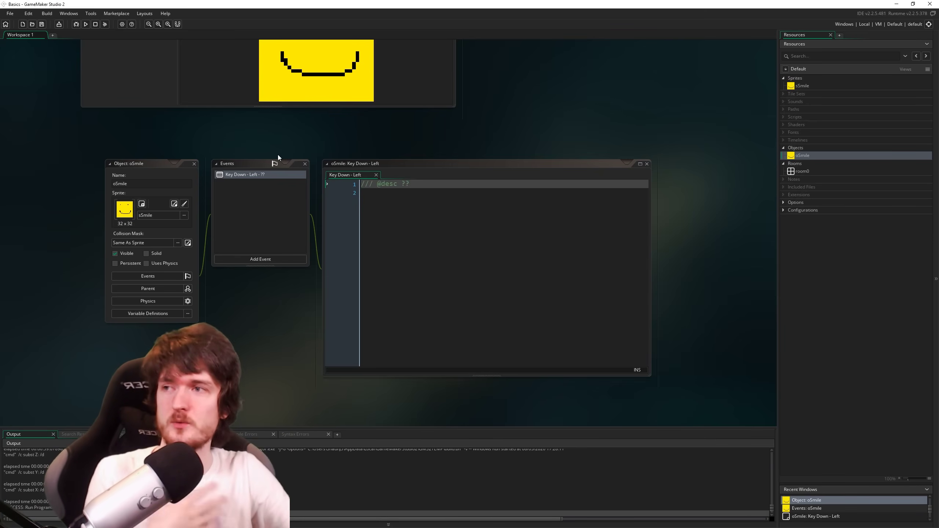
Replace the description line of the Key Down - Left code with the dummy lines "asdasdasd" and "asdasd".
{"action": "left_click", "coordinate": [494, 331]}
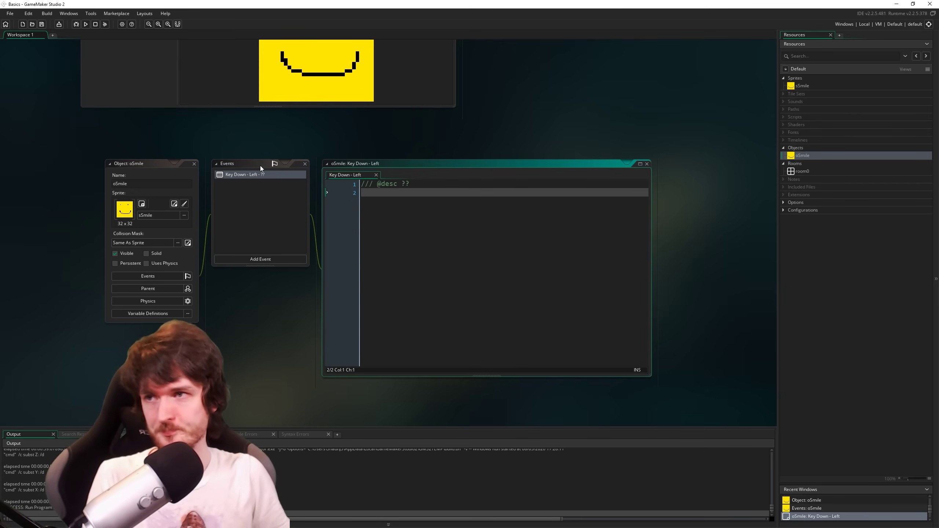
{"action": "key", "text": "Up"}
{"action": "key", "text": "End"}
{"action": "key", "text": "shift+Left"}
{"action": "key", "text": "shift+Left"}
{"action": "key", "text": "shift+Left"}
{"action": "key", "text": "shift+Left"}
{"action": "key", "text": "shift+Left"}
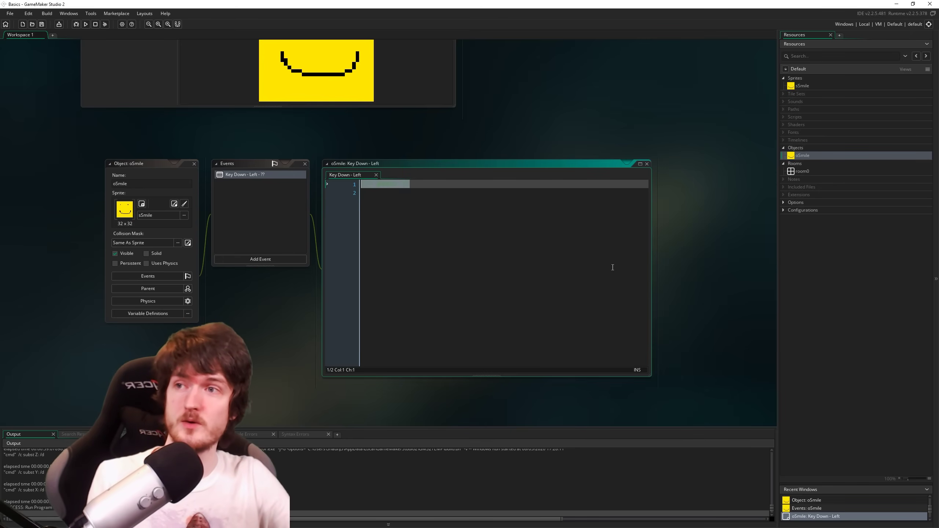
{"action": "type", "text": "asdasdasd"}
{"action": "key", "text": "Return"}
{"action": "type", "text": "asdasd"}
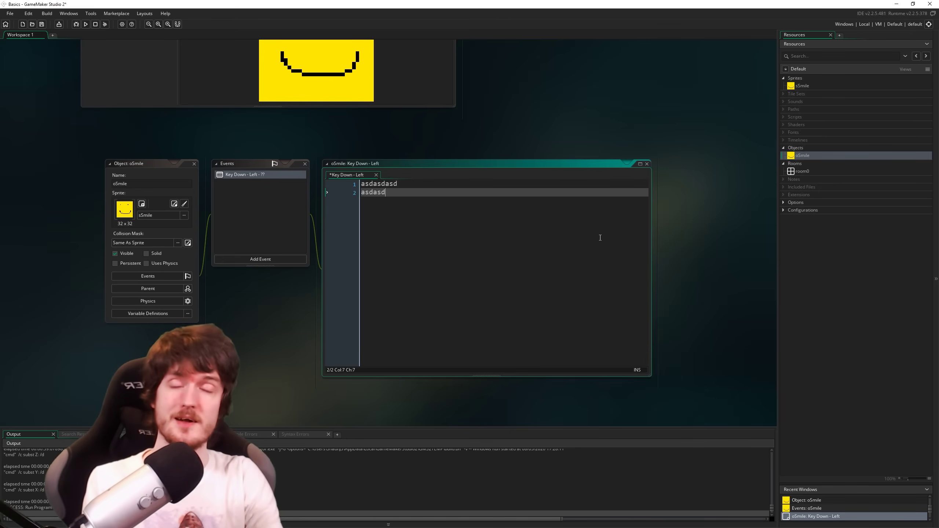
Clear all the code from oSmile's Key Down - Left event.
{"action": "key", "text": "BackSpace"}
{"action": "key", "text": "ctrl+a"}
{"action": "key", "text": "BackSpace"}
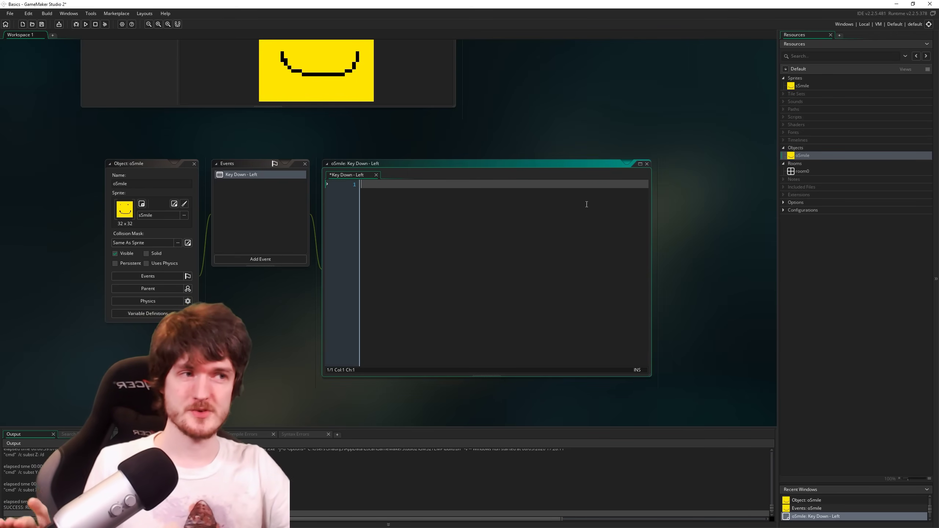
Convert the Key Down - Left event from code to drag and drop, and enlarge its editor window and toolbox.
{"action": "right_click", "coordinate": [252, 175]}
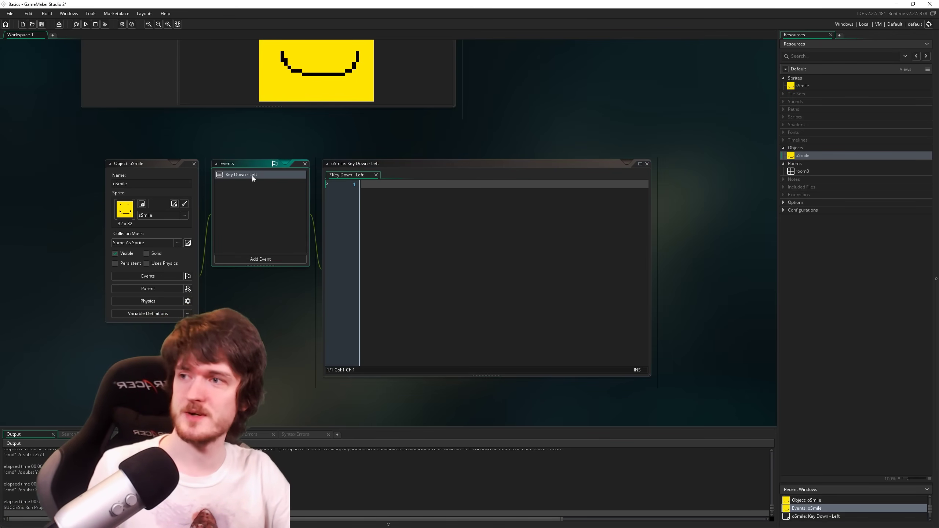
{"action": "left_click", "coordinate": [280, 241]}
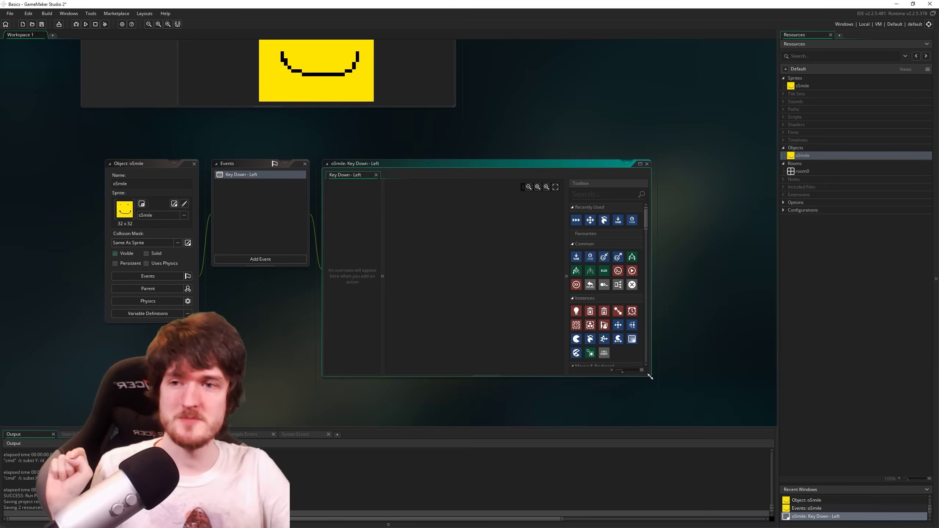
{"action": "left_click_drag", "start_coordinate": [650, 376], "coordinate": [723, 404]}
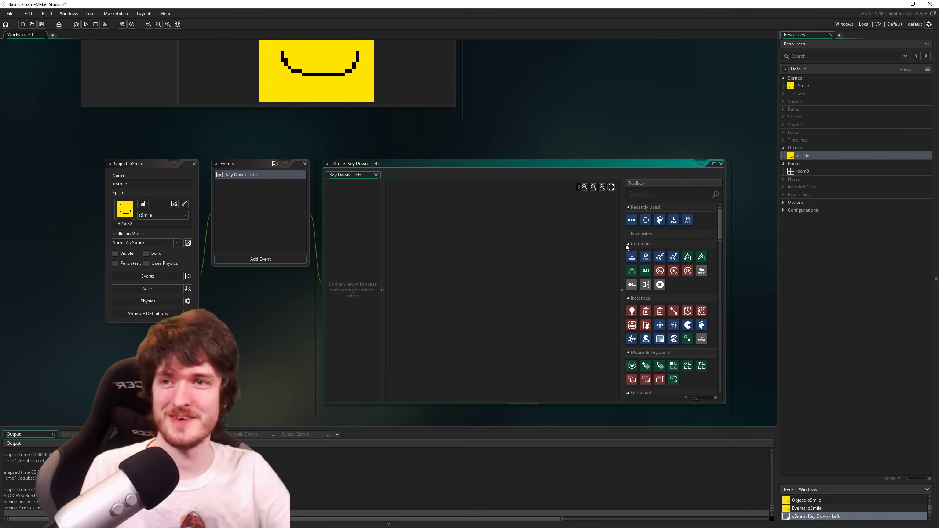
{"action": "left_click_drag", "start_coordinate": [622, 255], "coordinate": [583, 259]}
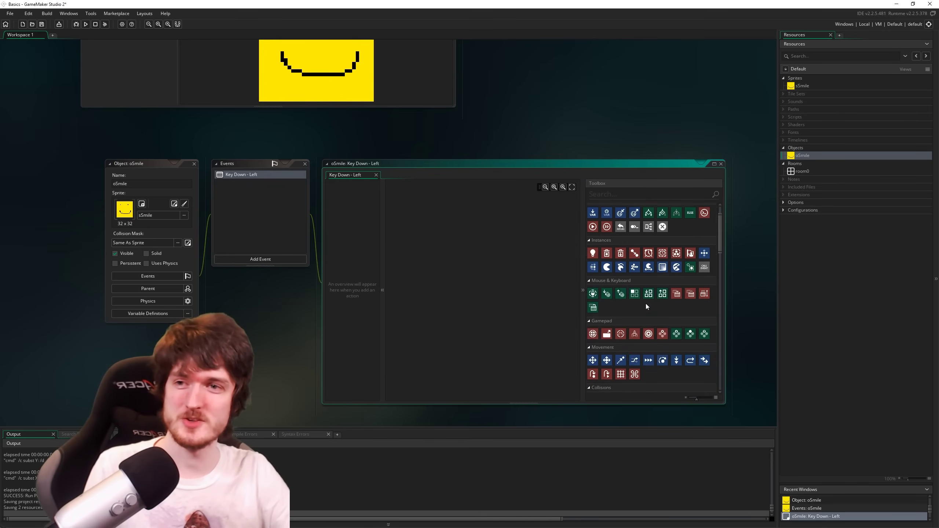
Add a Set Direction Fixed action pointing left and a Set Speed action with speed 5 to the Key Down - Left event.
{"action": "scroll", "coordinate": [647, 307], "scroll_direction": "down", "scroll_amount": 1}
{"action": "scroll", "coordinate": [648, 310], "scroll_direction": "down", "scroll_amount": 2}
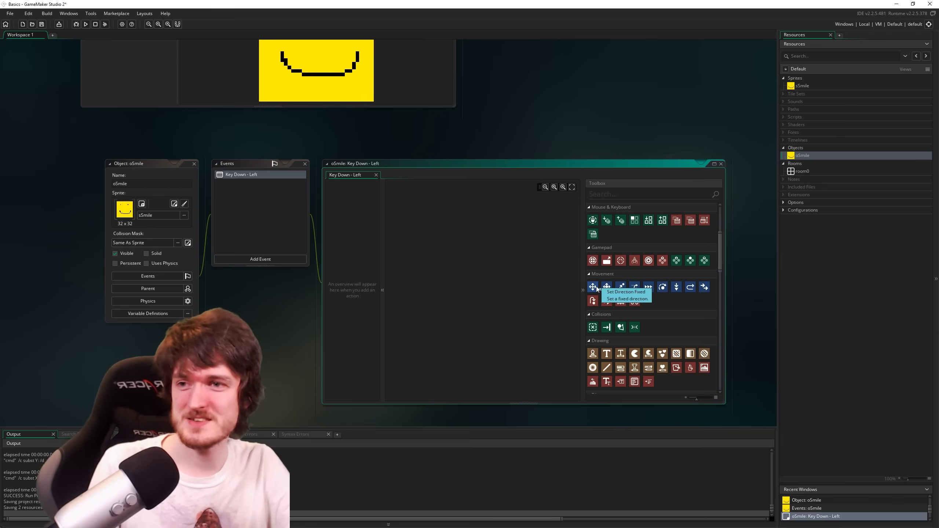
{"action": "left_click_drag", "start_coordinate": [593, 287], "coordinate": [451, 258]}
{"action": "left_click", "coordinate": [464, 278]}
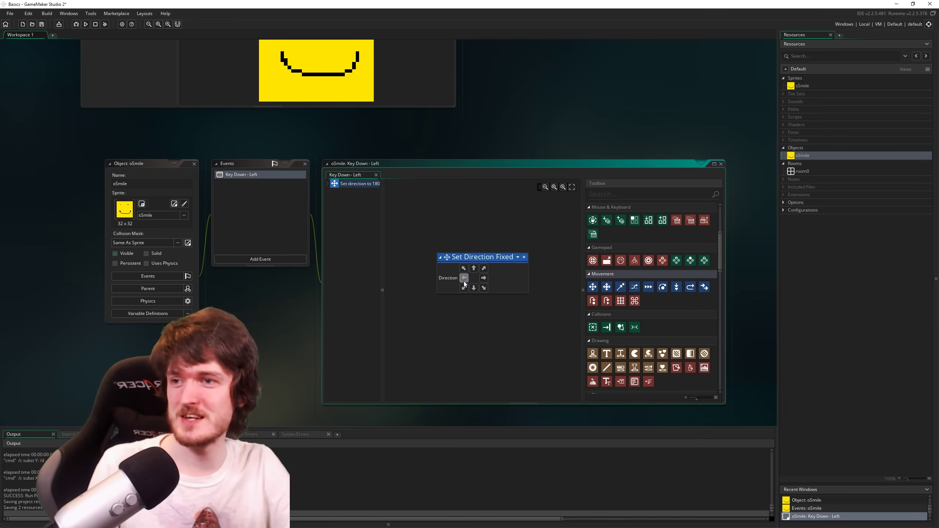
{"action": "left_click_drag", "start_coordinate": [382, 190], "coordinate": [400, 191]}
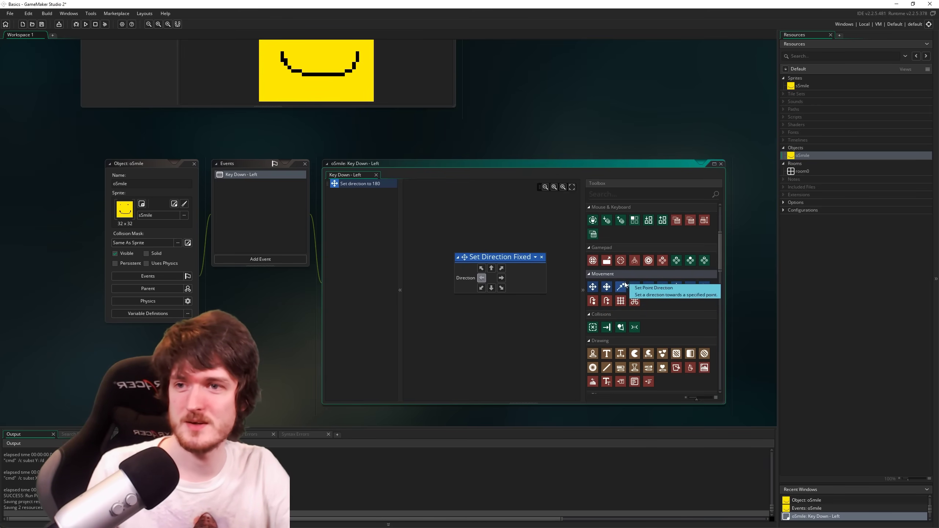
{"action": "left_click_drag", "start_coordinate": [649, 287], "coordinate": [468, 327]}
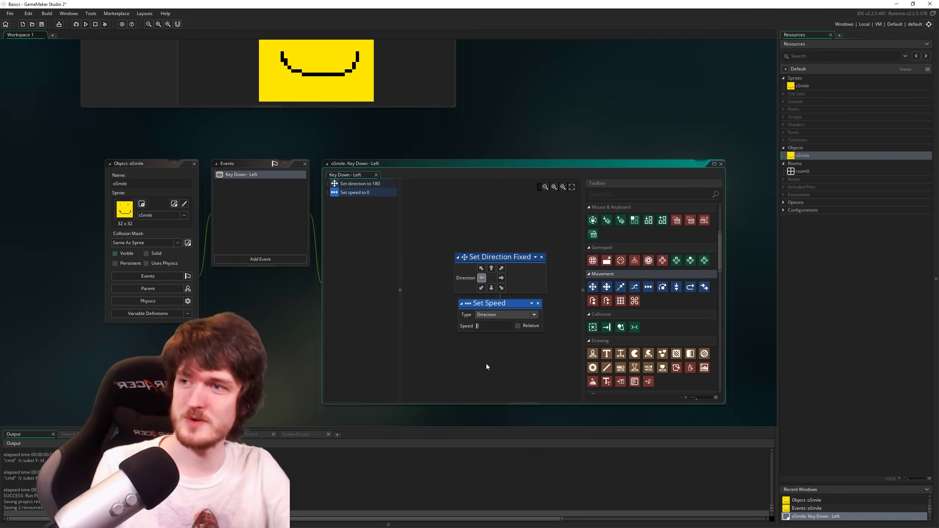
{"action": "type", "text": "5"}
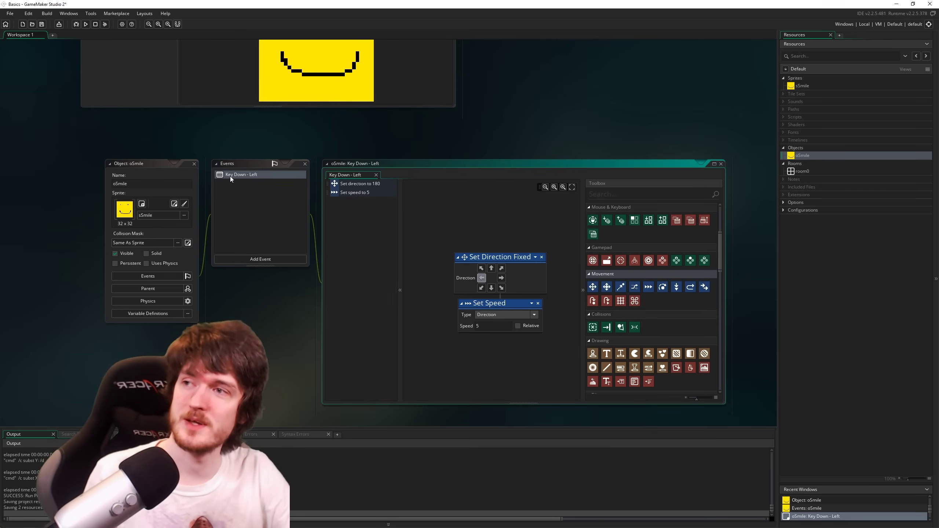
Review the event's two movement actions, run the game, test the left movement of the smiley and close the game window.
{"action": "scroll", "coordinate": [329, 170], "scroll_direction": "up", "scroll_amount": 5, "text": "ctrl"}
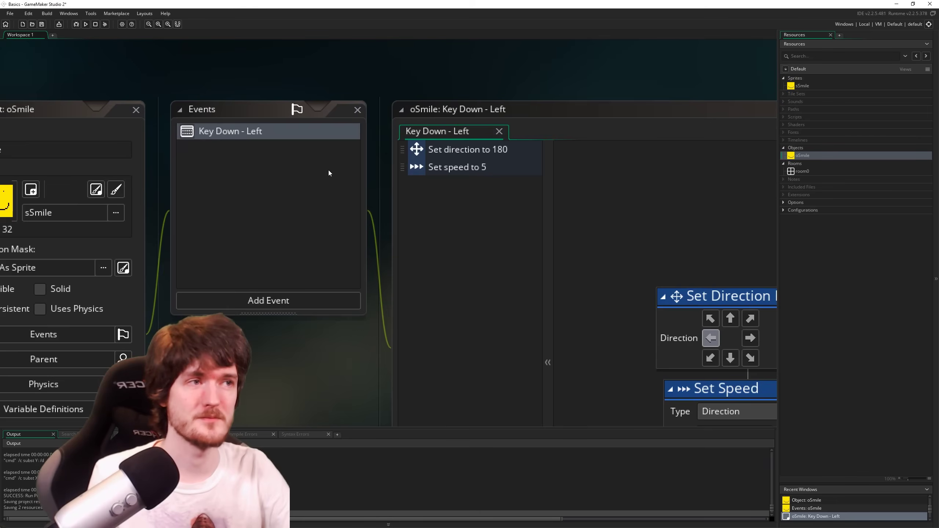
{"action": "middle_click_drag", "start_coordinate": [349, 148], "coordinate": [372, 248]}
{"action": "scroll", "coordinate": [295, 251], "scroll_direction": "up", "scroll_amount": 4, "text": "ctrl"}
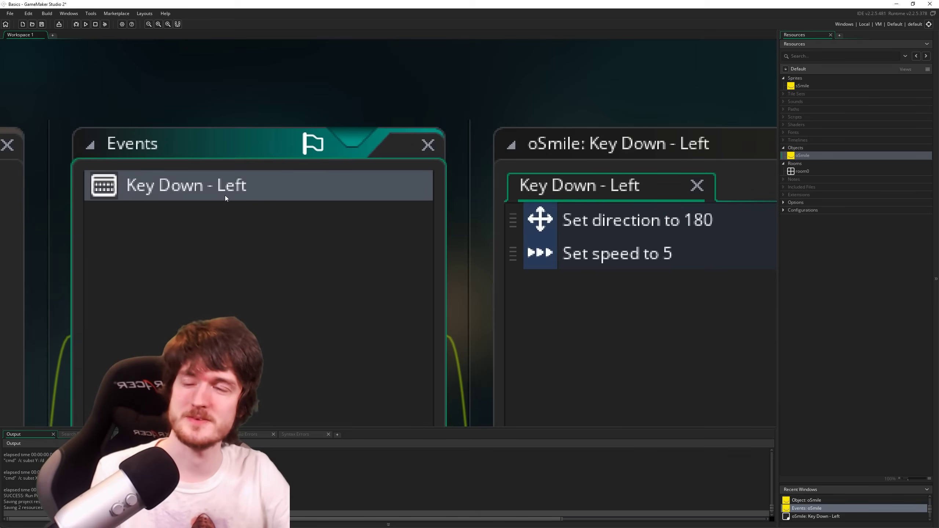
{"action": "left_click", "coordinate": [654, 232]}
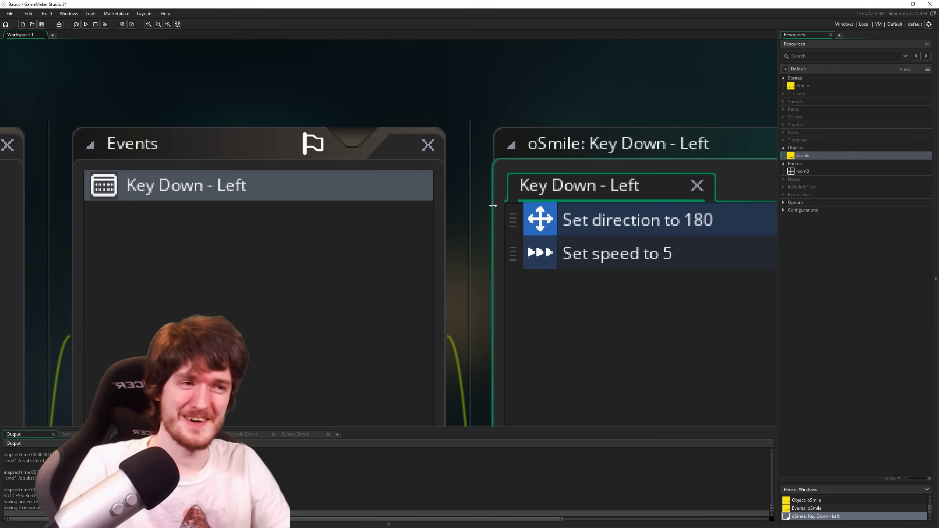
{"action": "scroll", "coordinate": [496, 219], "scroll_direction": "down", "scroll_amount": 1, "text": "ctrl"}
{"action": "scroll", "coordinate": [537, 280], "scroll_direction": "down", "scroll_amount": 4, "text": "ctrl"}
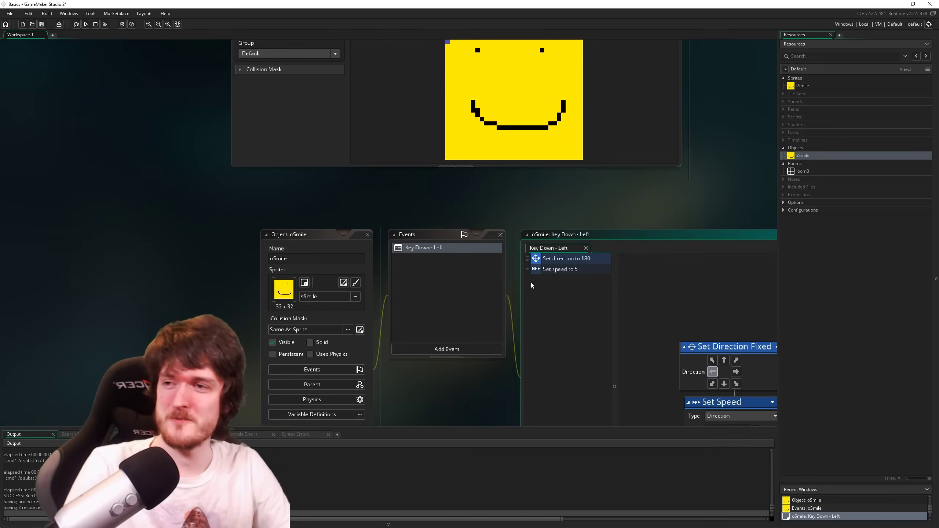
{"action": "scroll", "coordinate": [595, 201], "scroll_direction": "up", "scroll_amount": 2, "text": "ctrl"}
{"action": "key", "text": "F5"}
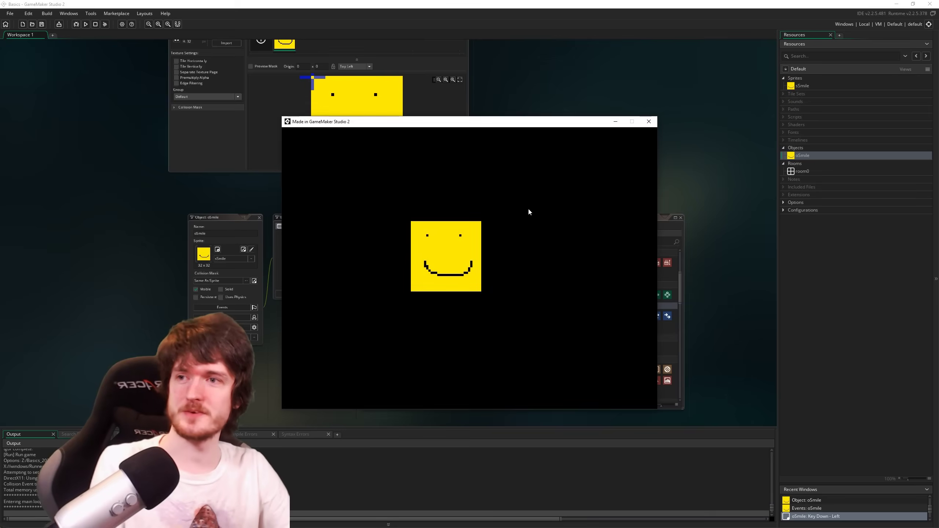
{"action": "key", "text": "Left"}
{"action": "key", "text": "Left"}
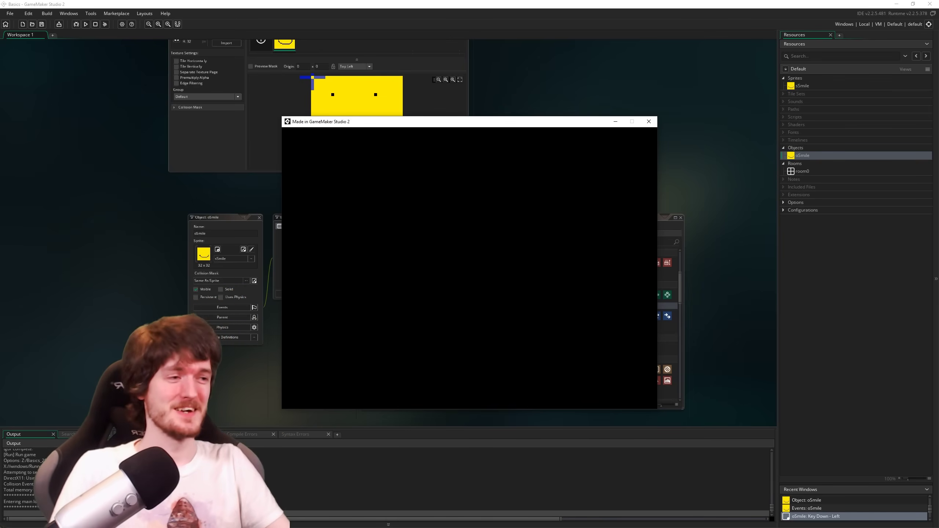
{"action": "left_click", "coordinate": [651, 126]}
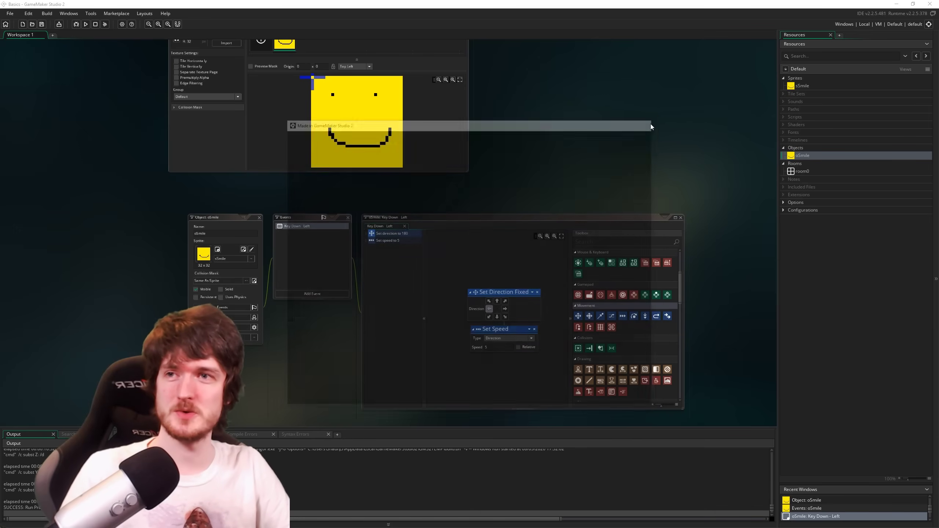
Convert the Key Down - Left event from drag and drop to GML code, accepting the one-way conversion.
{"action": "right_click", "coordinate": [304, 210]}
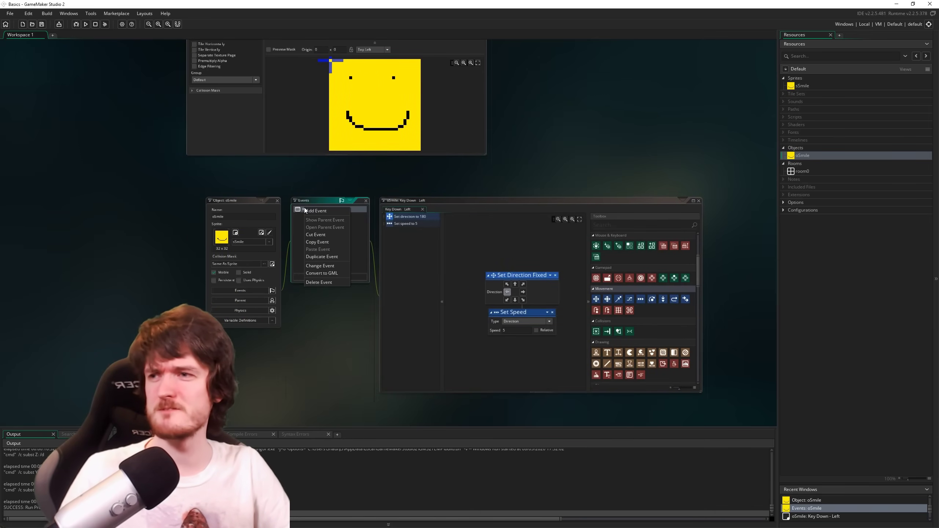
{"action": "left_click", "coordinate": [326, 273]}
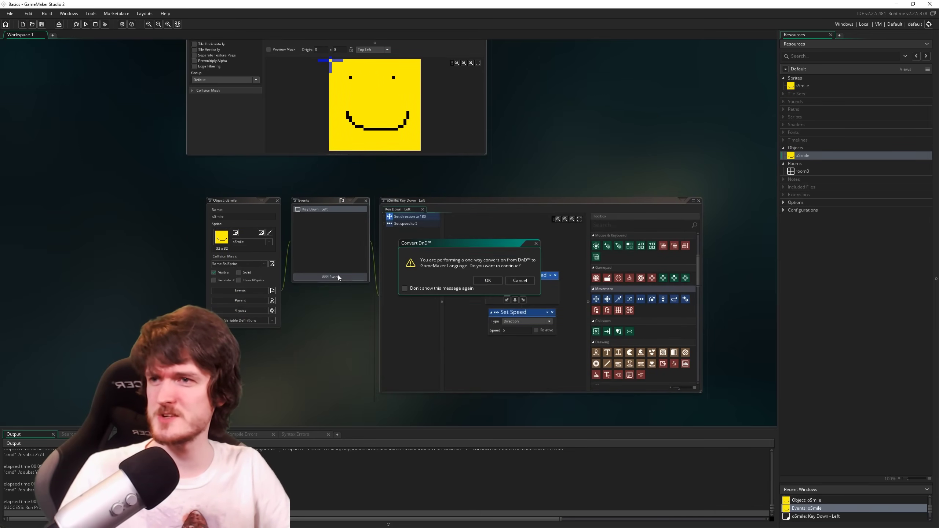
{"action": "left_click", "coordinate": [500, 283]}
{"action": "left_click", "coordinate": [478, 293]}
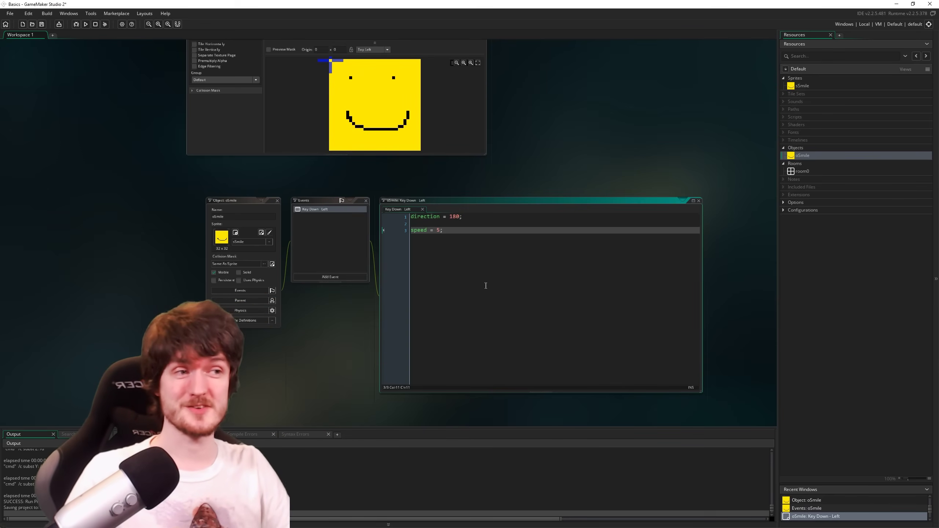
Remove the blank line between the direction and speed statements in the Key Down - Left code.
{"action": "scroll", "coordinate": [460, 244], "scroll_direction": "up", "scroll_amount": 4, "text": "ctrl"}
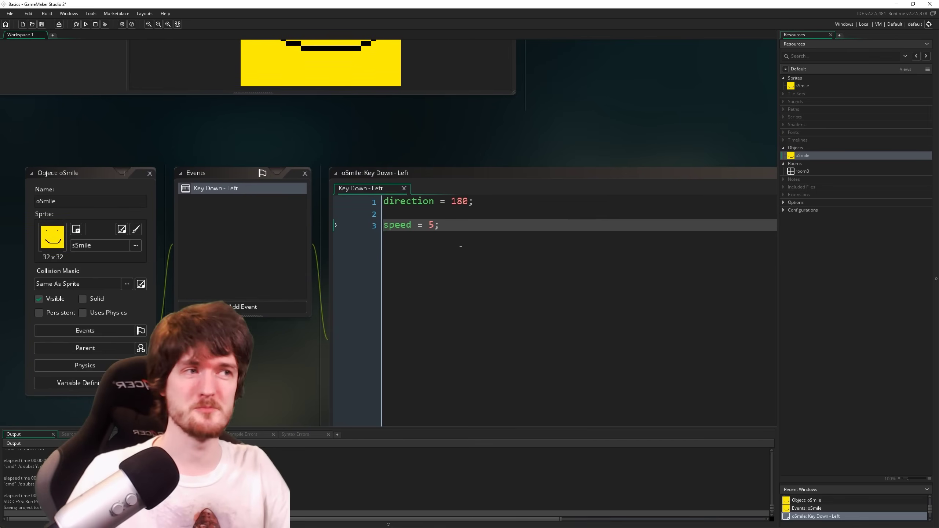
{"action": "scroll", "coordinate": [461, 243], "scroll_direction": "up", "scroll_amount": 4, "text": "ctrl"}
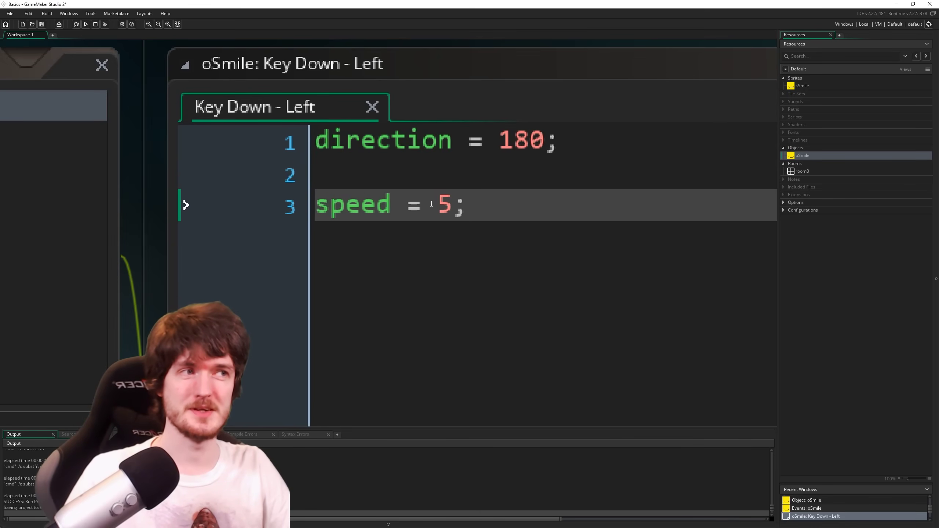
{"action": "scroll", "coordinate": [431, 204], "scroll_direction": "down", "scroll_amount": 1, "text": "ctrl"}
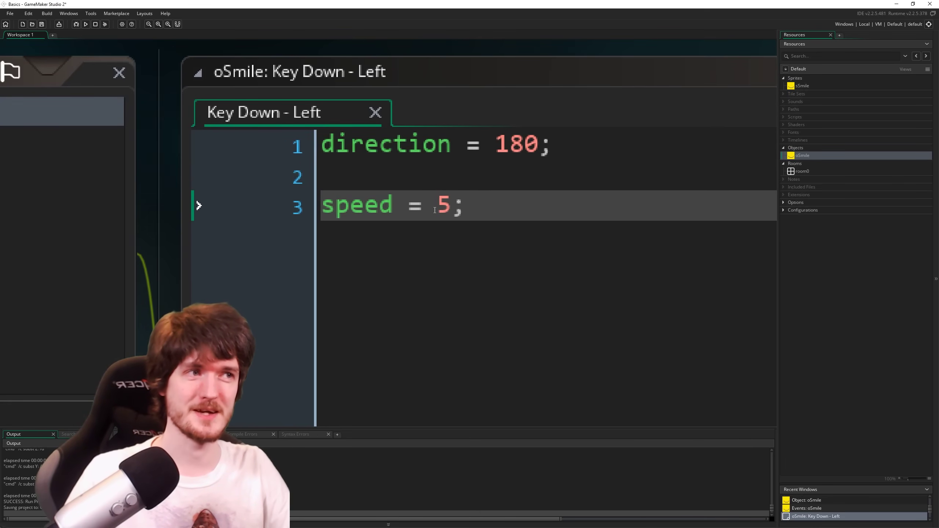
{"action": "left_click", "coordinate": [454, 150]}
{"action": "left_click", "coordinate": [473, 176]}
{"action": "left_click", "coordinate": [516, 152]}
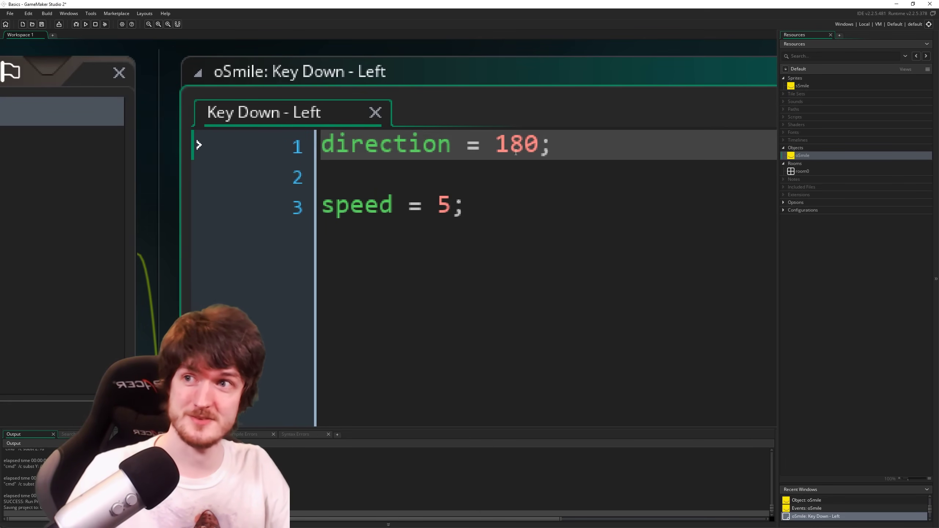
{"action": "left_click", "coordinate": [561, 176]}
{"action": "key", "text": "BackSpace"}
{"action": "left_click", "coordinate": [532, 241]}
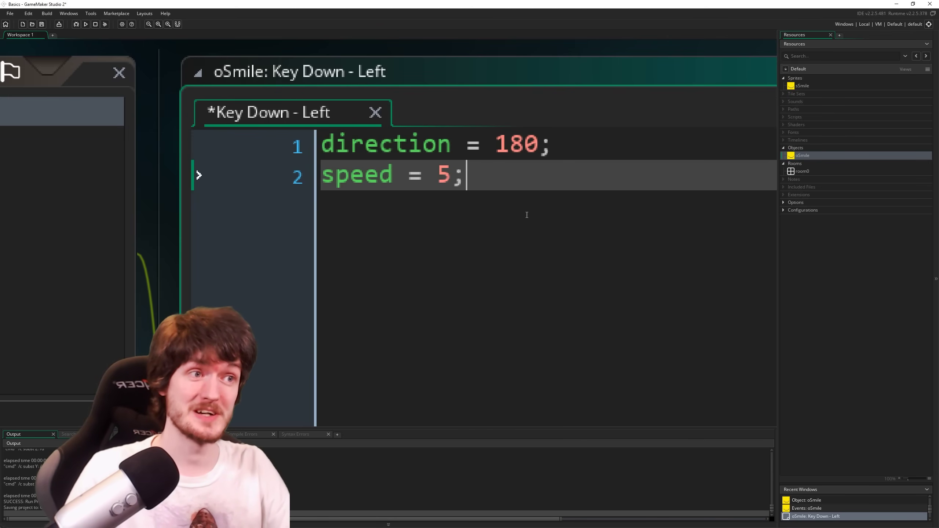
Replace the direction and speed statements in the Key Down - Left code with "x = x - 5;".
{"action": "scroll", "coordinate": [526, 215], "scroll_direction": "down", "scroll_amount": 6, "text": "ctrl"}
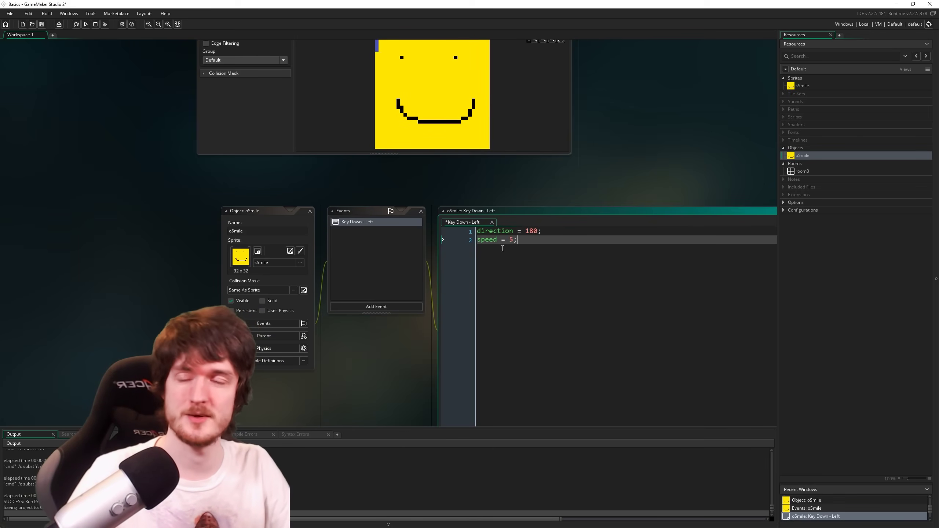
{"action": "left_click_drag", "start_coordinate": [477, 231], "coordinate": [514, 237]}
{"action": "left_click", "coordinate": [514, 237]}
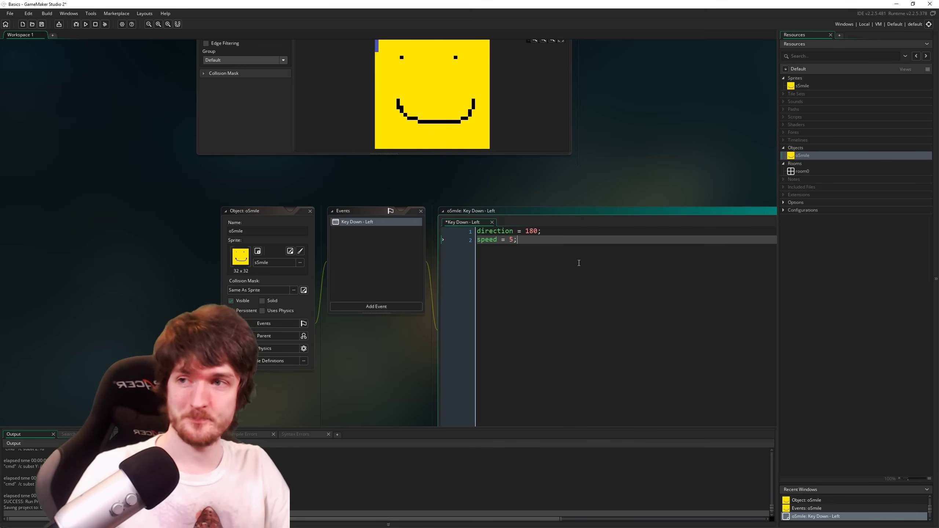
{"action": "scroll", "coordinate": [578, 263], "scroll_direction": "down", "scroll_amount": 2}
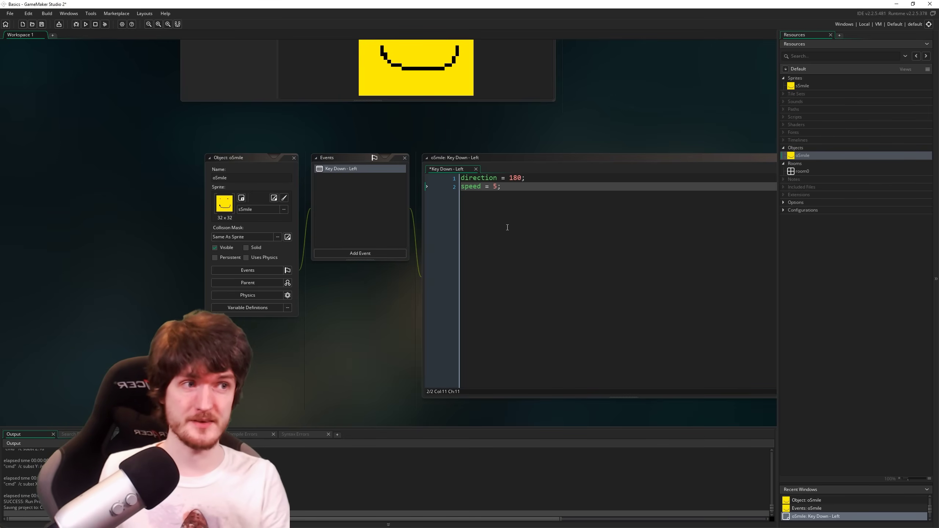
{"action": "key", "text": "ctrl+a"}
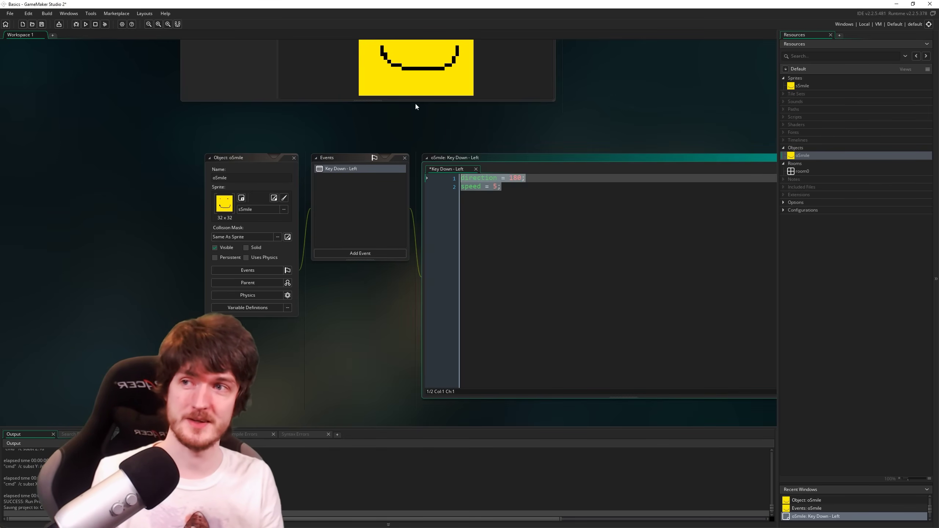
{"action": "key", "text": "Delete"}
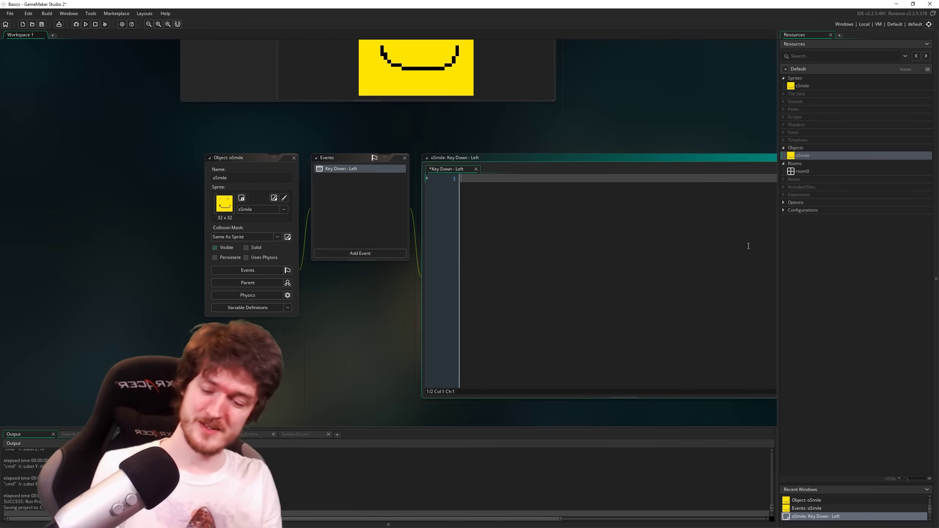
{"action": "type", "text": "x = x "}
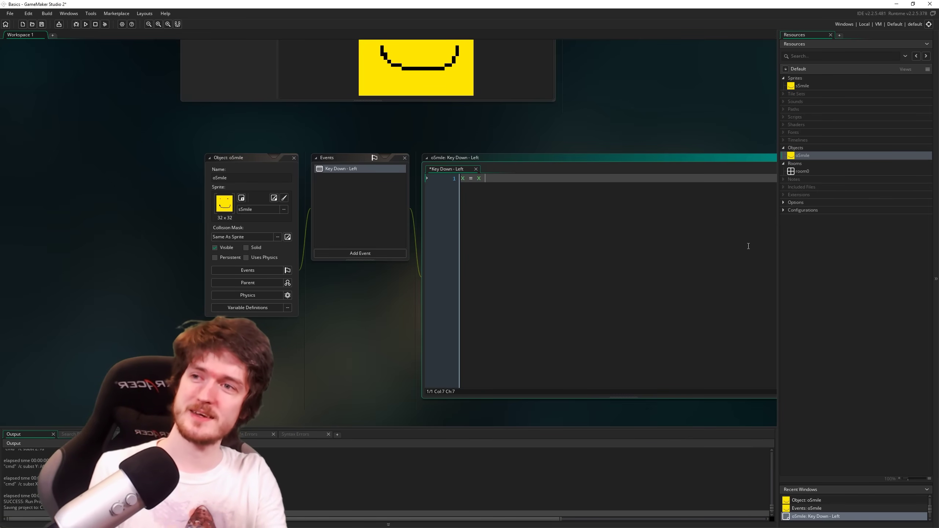
{"action": "type", "text": "- 5;"}
Save and run the game, test moving the smiley left with the new code, and close the game window.
{"action": "key", "text": "ctrl+s"}
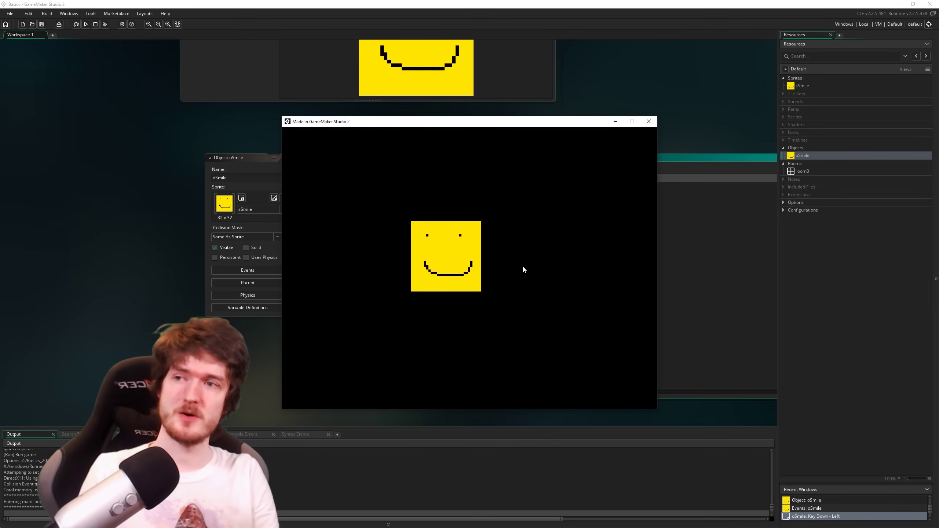
{"action": "key", "text": "Left"}
{"action": "key", "text": "Left"}
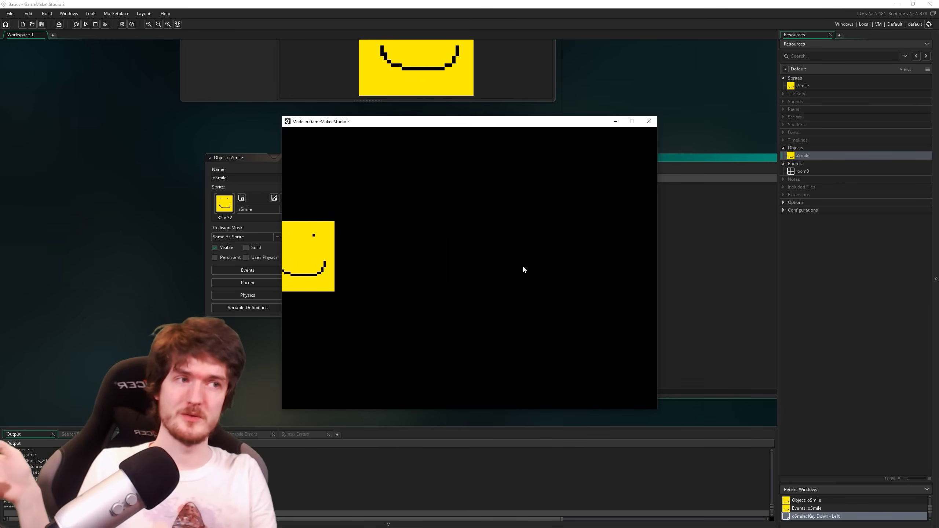
{"action": "left_click", "coordinate": [648, 121]}
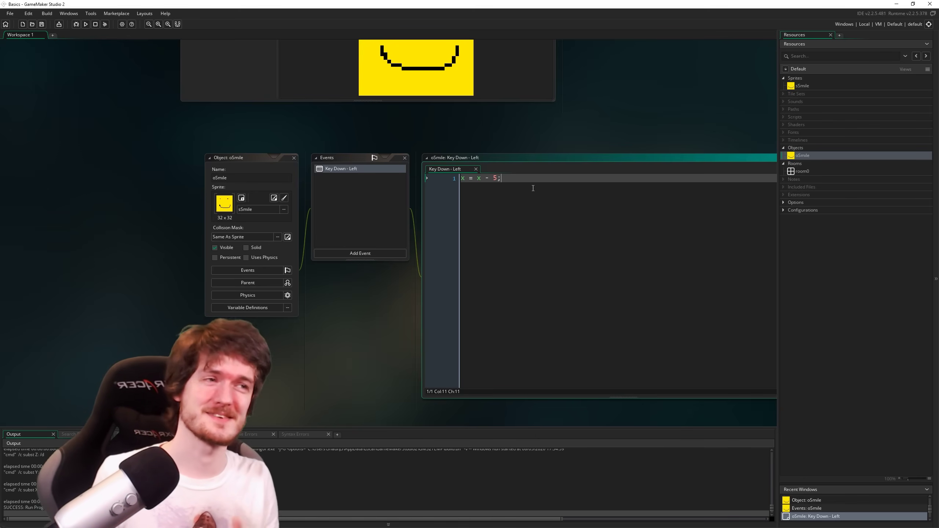
Remove the semicolon after "x = x - 5" and rerun the game to test the left movement without it.
{"action": "key", "text": "BackSpace"}
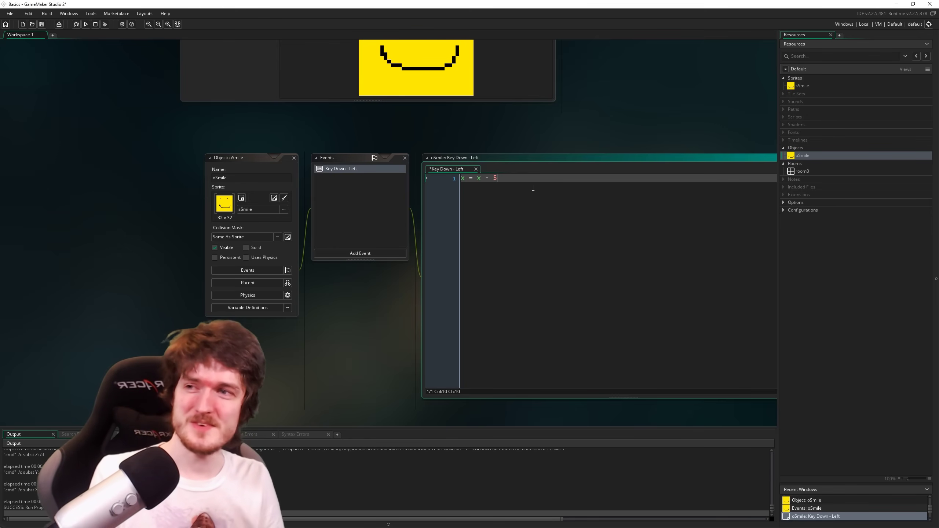
{"action": "key", "text": "F5"}
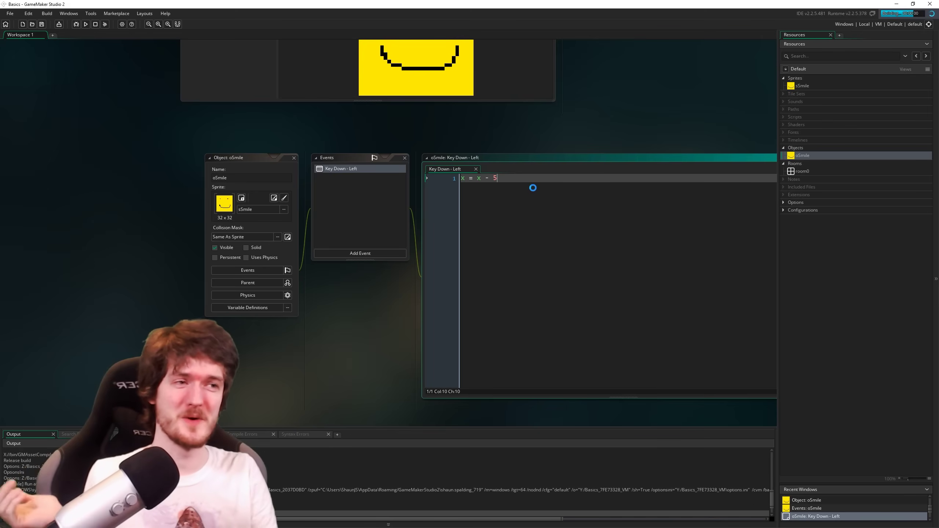
{"action": "key", "text": "Left"}
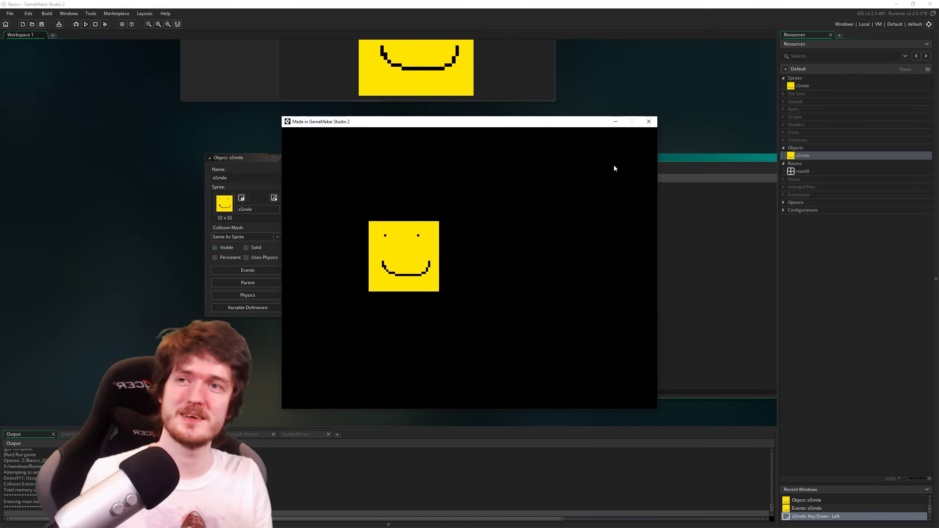
{"action": "left_click", "coordinate": [653, 121]}
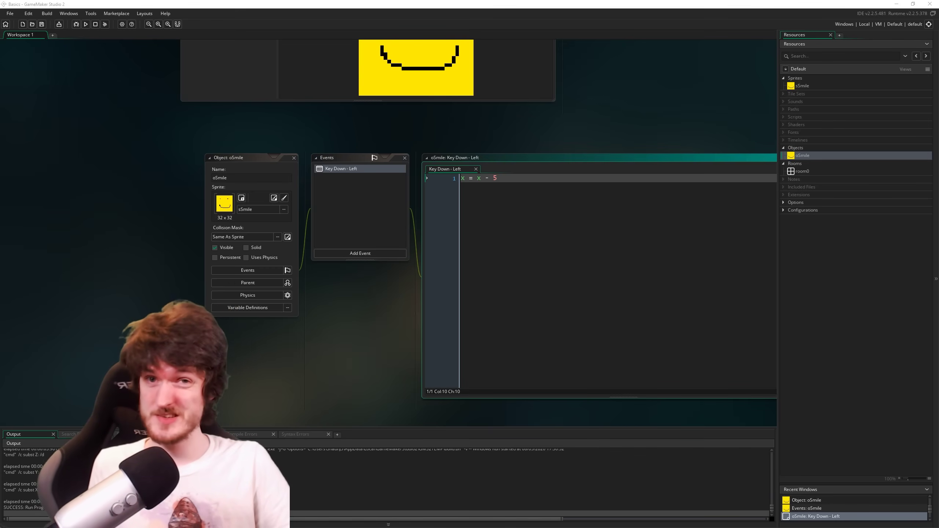
Switch to the browser and look over the GameMaker tutorial playlists on the open YouTube channel page.
{"action": "key", "text": "alt+Tab"}
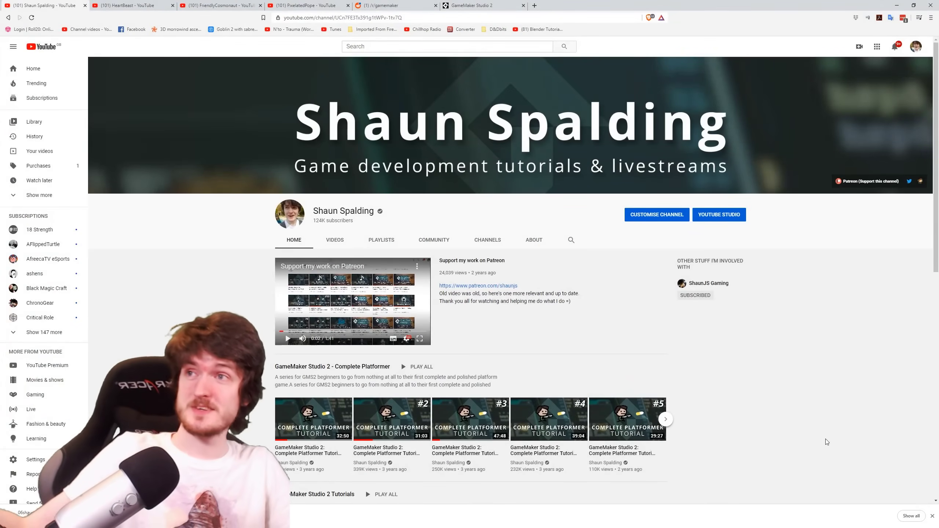
{"action": "scroll", "coordinate": [832, 337], "scroll_direction": "down", "scroll_amount": 3}
{"action": "scroll", "coordinate": [833, 336], "scroll_direction": "up", "scroll_amount": 2}
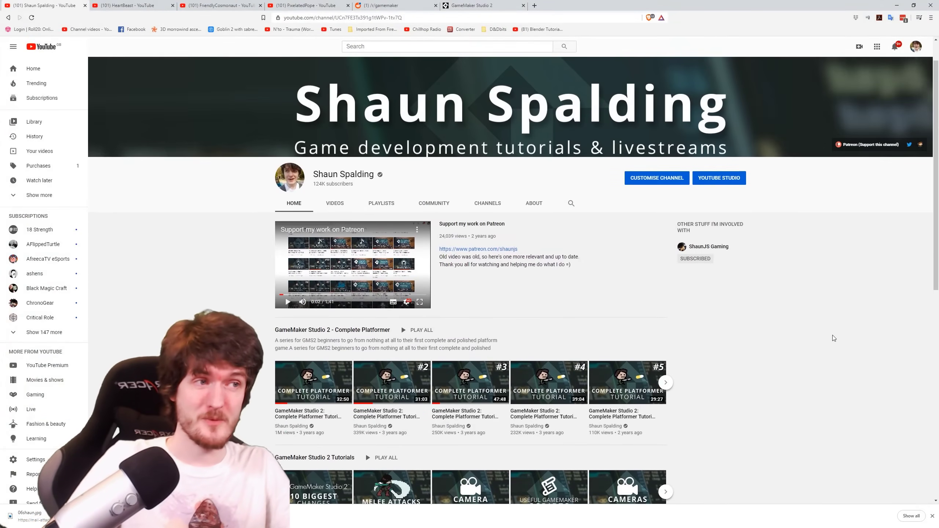
Browse further videos in the channel's "GameMaker Studio 2 - Complete Platformer" and "GameMaker Studio 2 Tutorials" playlists.
{"action": "scroll", "coordinate": [831, 338], "scroll_direction": "down", "scroll_amount": 5}
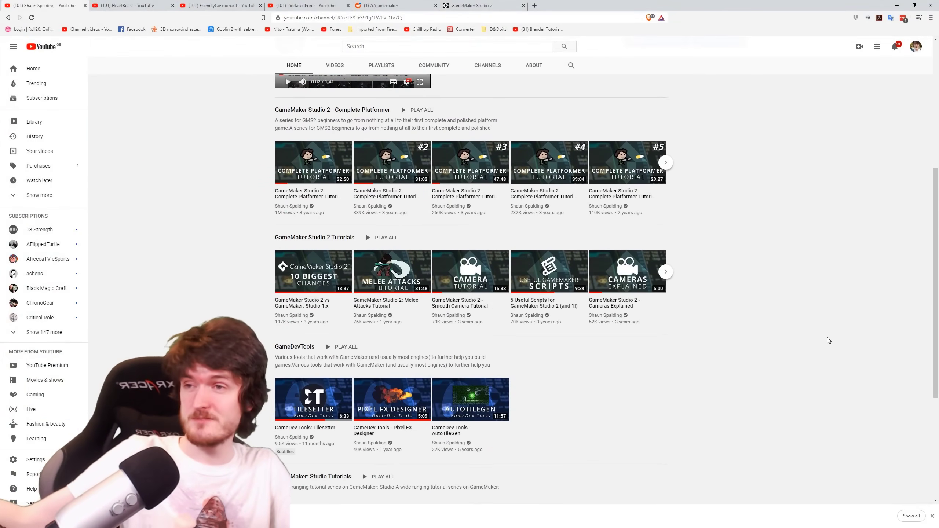
{"action": "scroll", "coordinate": [819, 337], "scroll_direction": "down", "scroll_amount": 1}
{"action": "scroll", "coordinate": [805, 331], "scroll_direction": "up", "scroll_amount": 2}
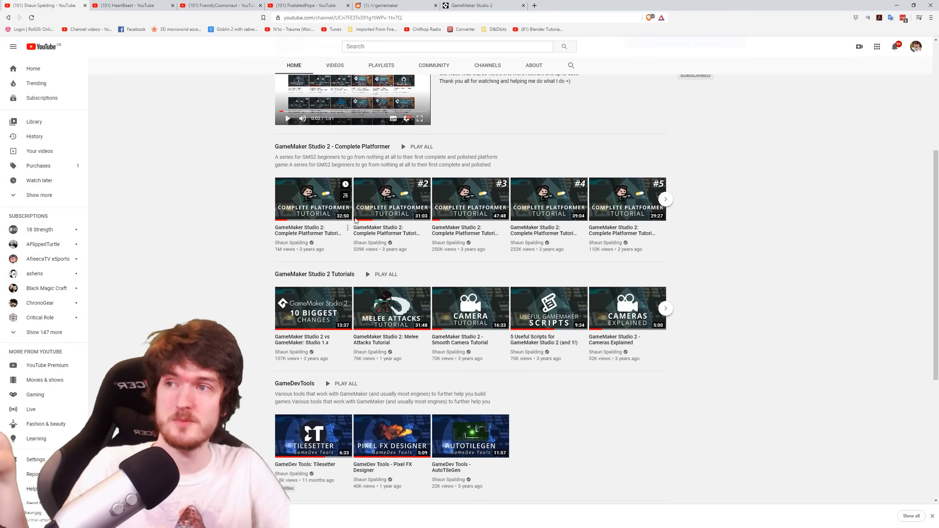
{"action": "scroll", "coordinate": [605, 314], "scroll_direction": "up", "scroll_amount": 3}
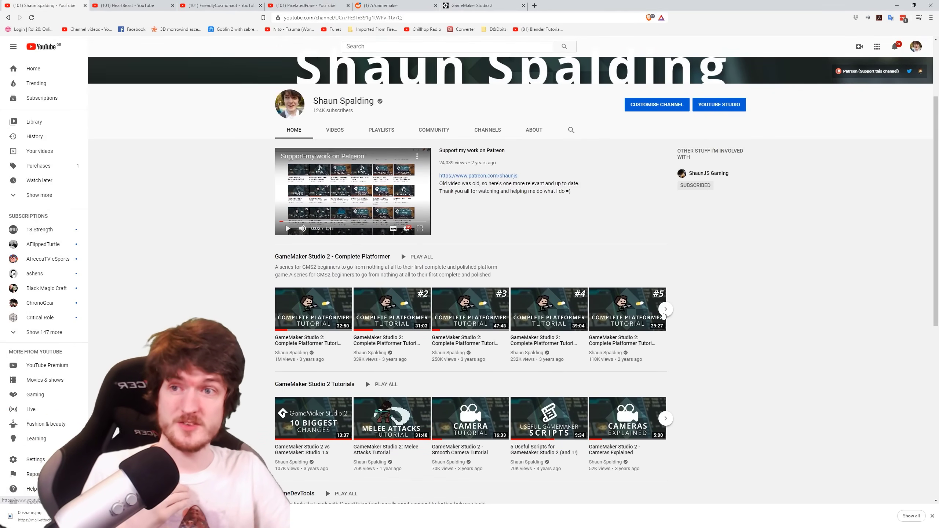
{"action": "left_click", "coordinate": [664, 310]}
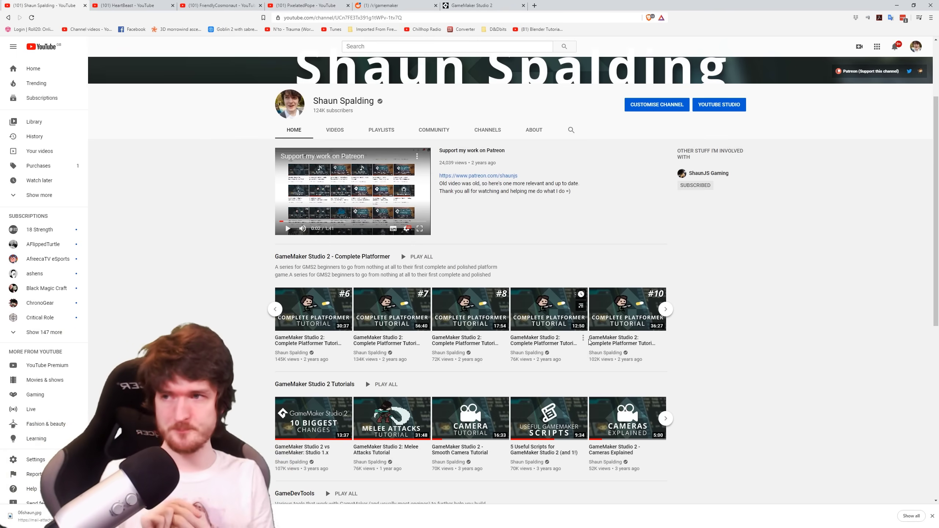
{"action": "scroll", "coordinate": [760, 351], "scroll_direction": "down", "scroll_amount": 2}
{"action": "scroll", "coordinate": [760, 351], "scroll_direction": "down", "scroll_amount": 2}
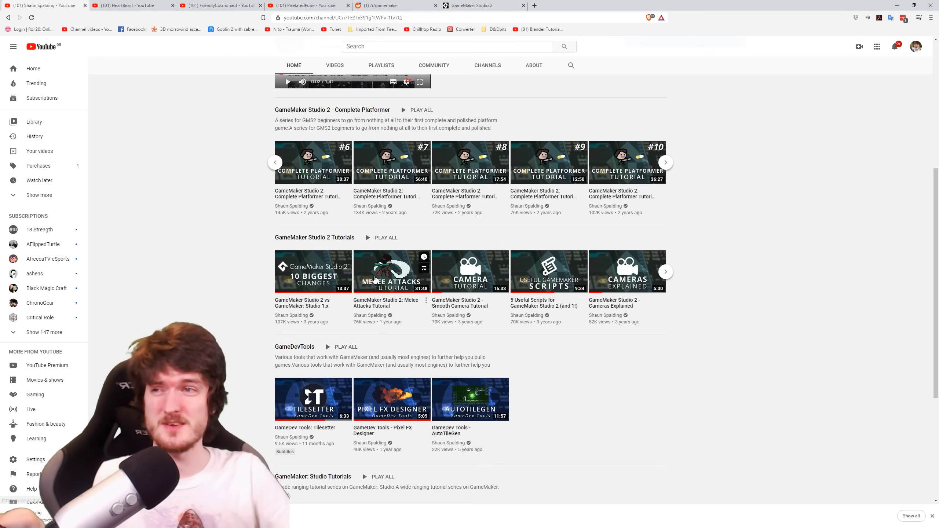
{"action": "left_click", "coordinate": [665, 273]}
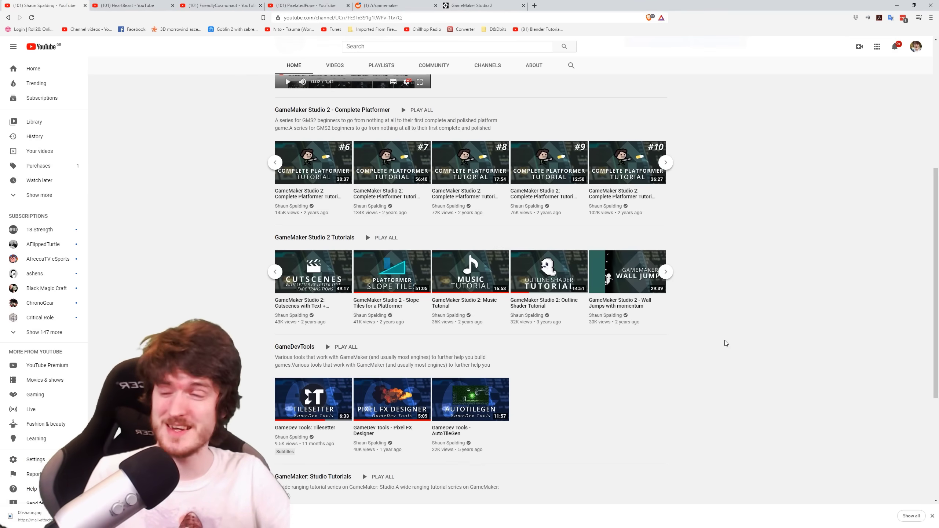
{"action": "scroll", "coordinate": [726, 340], "scroll_direction": "up", "scroll_amount": 1}
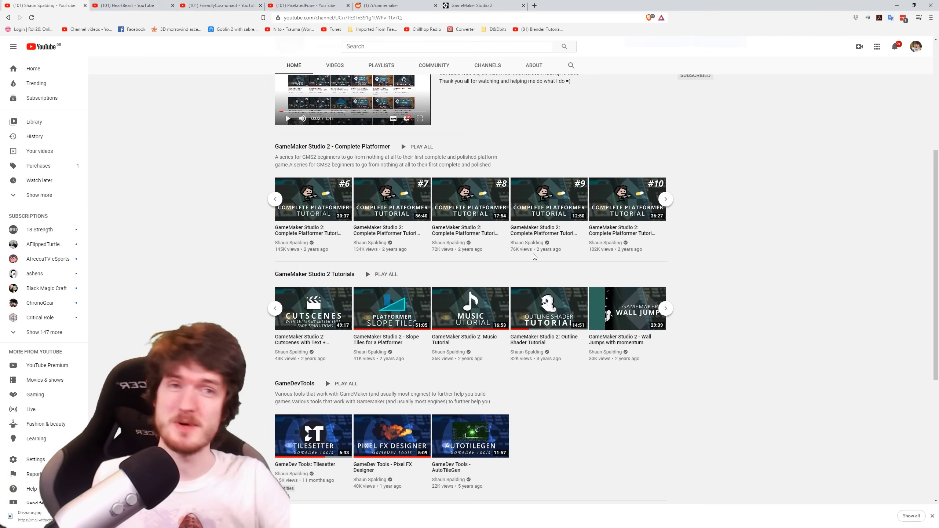
Look through the uploaded videos on the HeartBeast YouTube channel and close that page.
{"action": "left_click", "coordinate": [128, 5]}
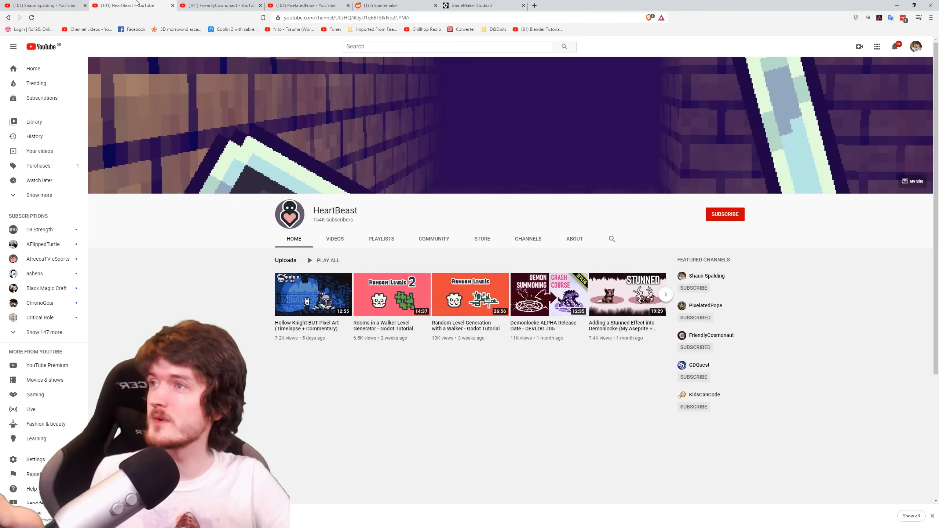
{"action": "left_click", "coordinate": [334, 238]}
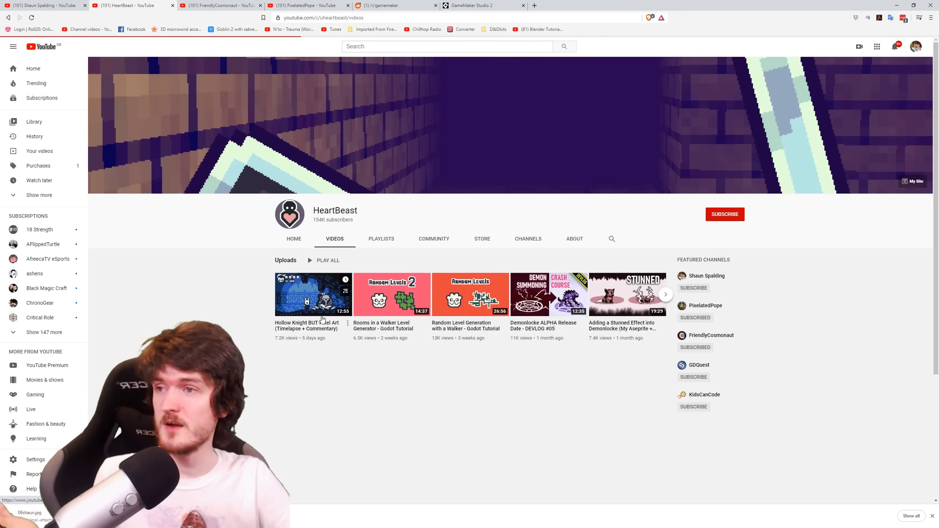
{"action": "scroll", "coordinate": [631, 401], "scroll_direction": "down", "scroll_amount": 3}
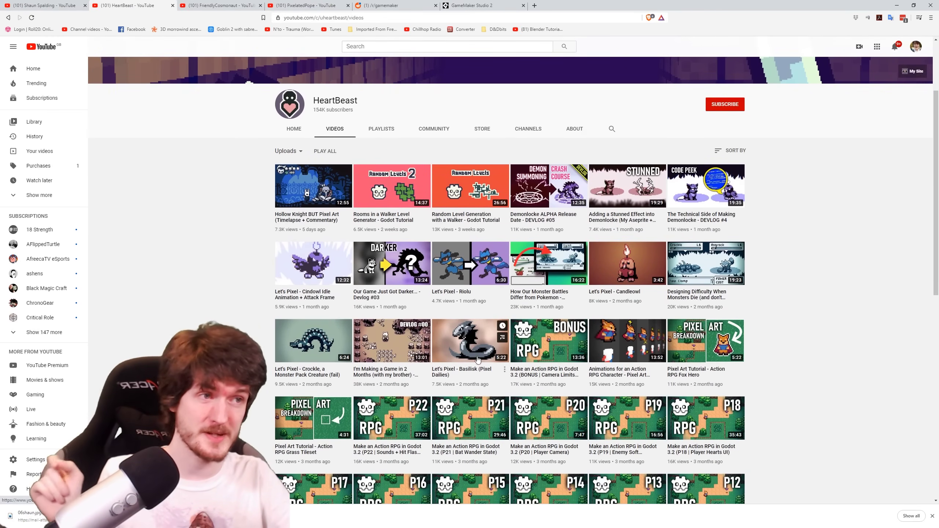
{"action": "scroll", "coordinate": [441, 357], "scroll_direction": "up", "scroll_amount": 2}
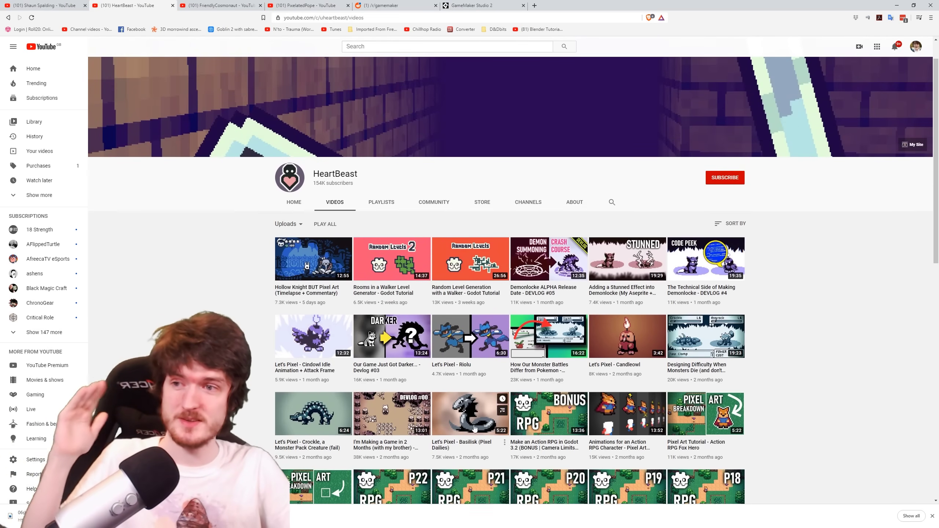
{"action": "scroll", "coordinate": [463, 342], "scroll_direction": "down", "scroll_amount": 2}
{"action": "scroll", "coordinate": [466, 344], "scroll_direction": "down", "scroll_amount": 1}
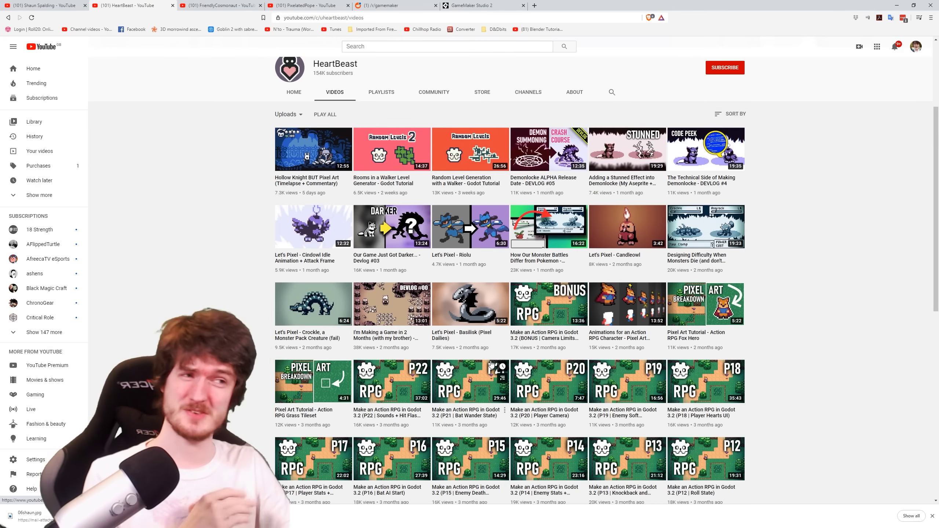
{"action": "scroll", "coordinate": [491, 366], "scroll_direction": "down", "scroll_amount": 1}
{"action": "scroll", "coordinate": [512, 356], "scroll_direction": "up", "scroll_amount": 2}
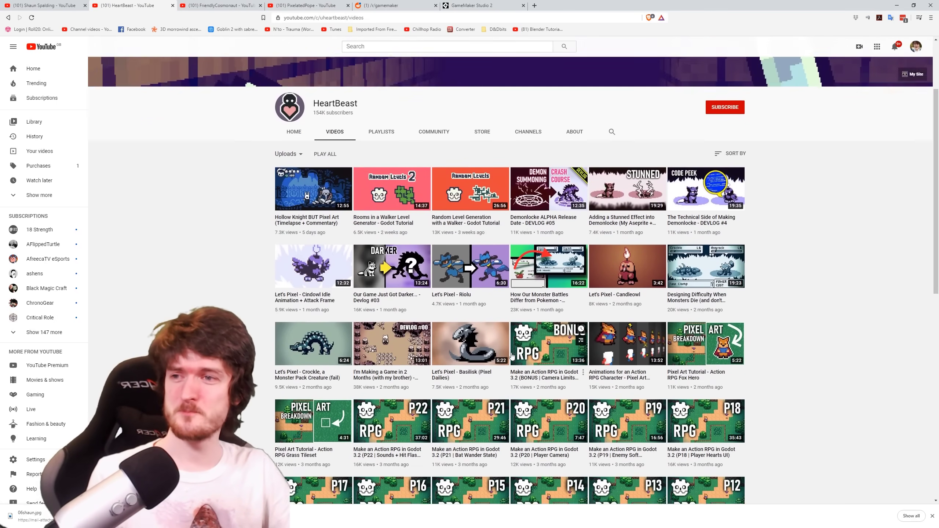
{"action": "scroll", "coordinate": [512, 356], "scroll_direction": "down", "scroll_amount": 1}
{"action": "scroll", "coordinate": [535, 325], "scroll_direction": "up", "scroll_amount": 3}
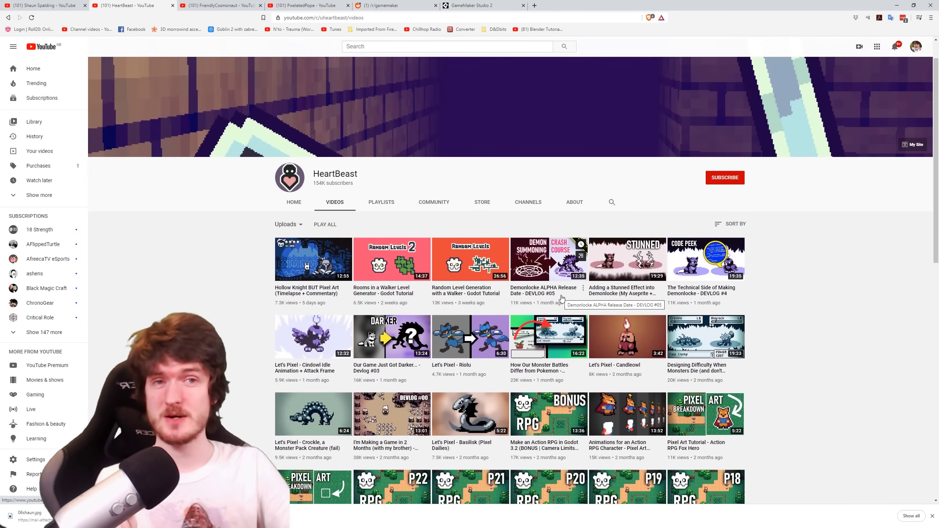
{"action": "scroll", "coordinate": [561, 298], "scroll_direction": "down", "scroll_amount": 10}
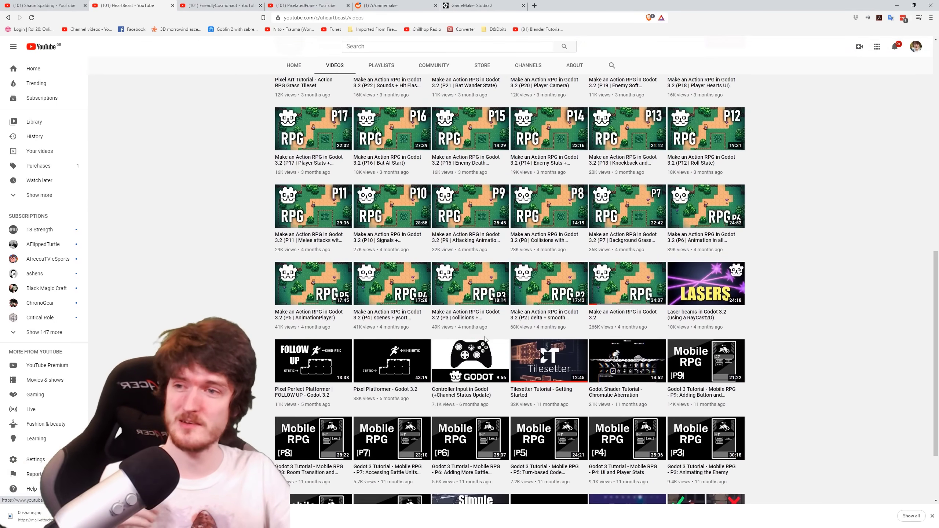
{"action": "scroll", "coordinate": [485, 339], "scroll_direction": "down", "scroll_amount": 5}
{"action": "scroll", "coordinate": [746, 181], "scroll_direction": "up", "scroll_amount": 15}
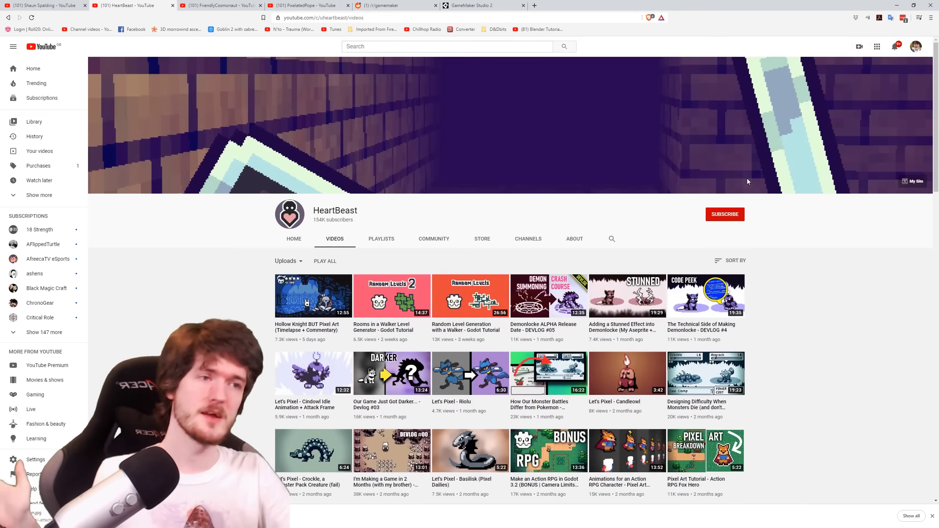
{"action": "scroll", "coordinate": [702, 166], "scroll_direction": "down", "scroll_amount": 1}
{"action": "scroll", "coordinate": [279, 101], "scroll_direction": "up", "scroll_amount": 1}
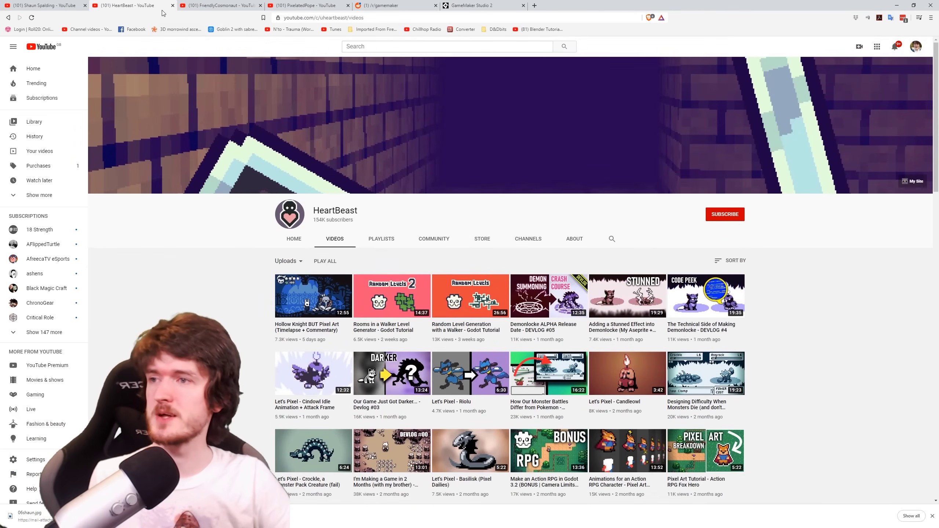
{"action": "middle_click", "coordinate": [152, 5]}
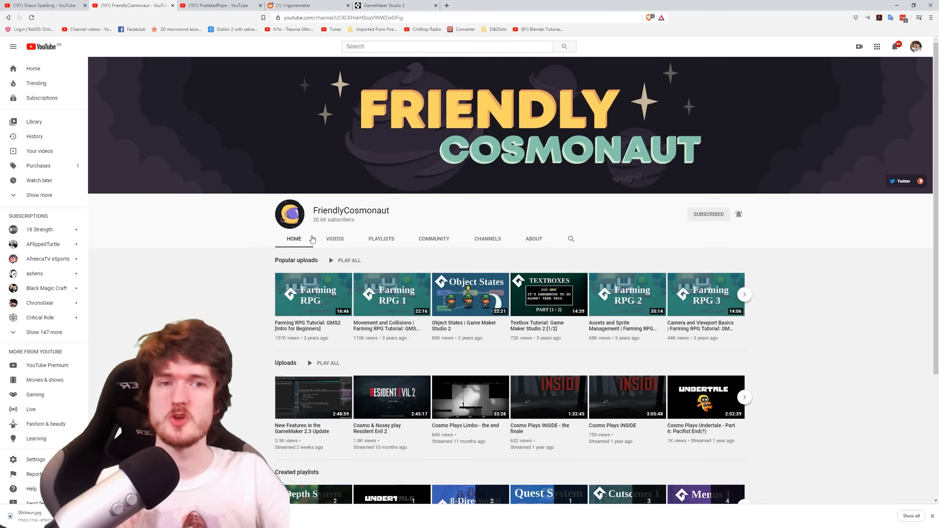
Look over the FriendlyCosmonaut channel's popular uploads and created playlists, and close that page.
{"action": "scroll", "coordinate": [312, 240], "scroll_direction": "down", "scroll_amount": 3}
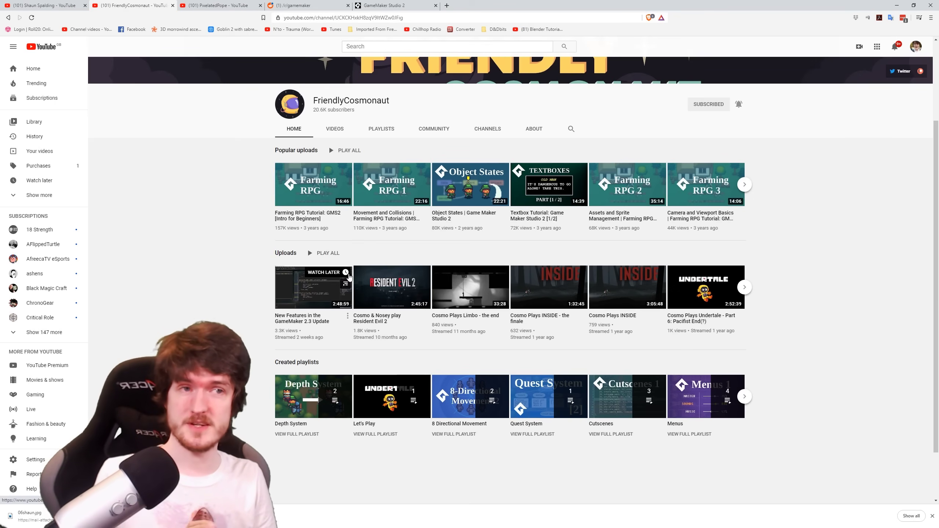
{"action": "scroll", "coordinate": [348, 277], "scroll_direction": "up", "scroll_amount": 1}
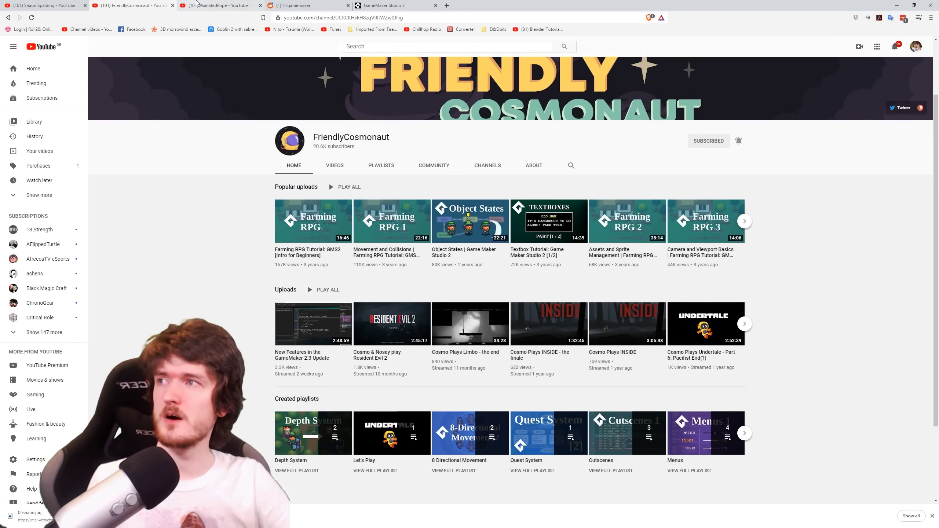
{"action": "left_click", "coordinate": [172, 5]}
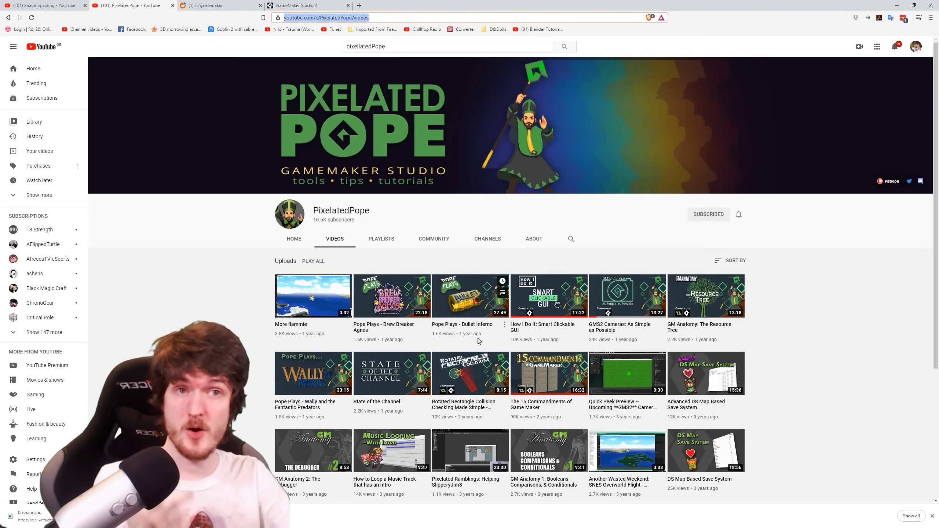
Examine the PixelatedPope channel's uploaded GameMaker videos, including "The 15 Commandments of Game Maker" and the game resolution series.
{"action": "scroll", "coordinate": [468, 338], "scroll_direction": "down", "scroll_amount": 1}
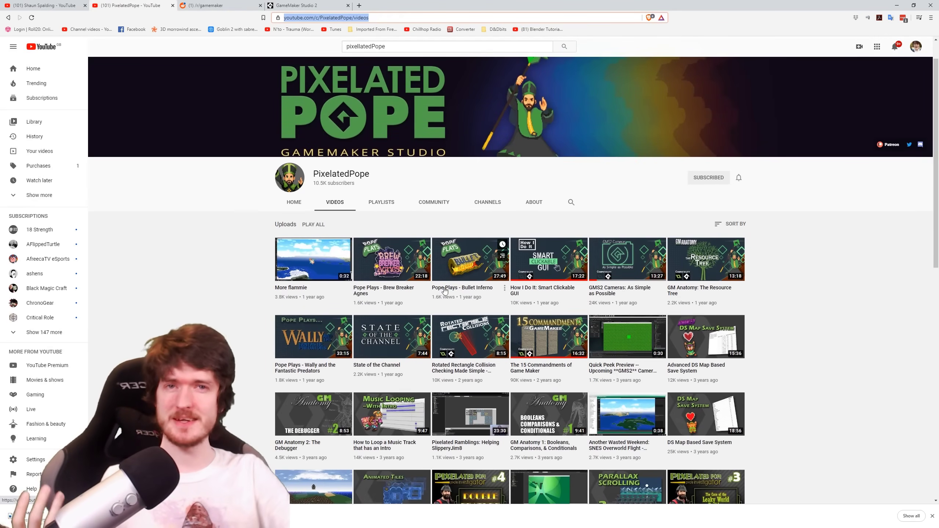
{"action": "scroll", "coordinate": [449, 296], "scroll_direction": "down", "scroll_amount": 2}
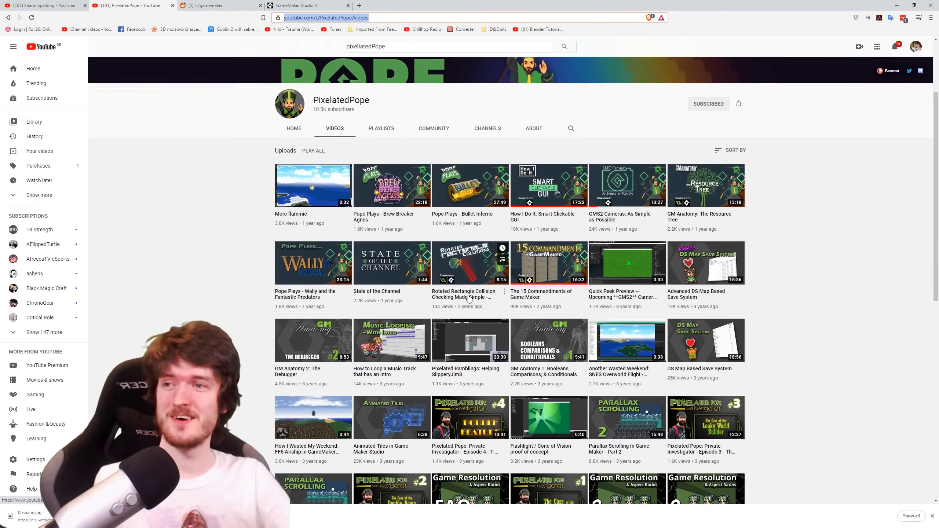
{"action": "scroll", "coordinate": [459, 286], "scroll_direction": "down", "scroll_amount": 2}
{"action": "scroll", "coordinate": [459, 286], "scroll_direction": "down", "scroll_amount": 1}
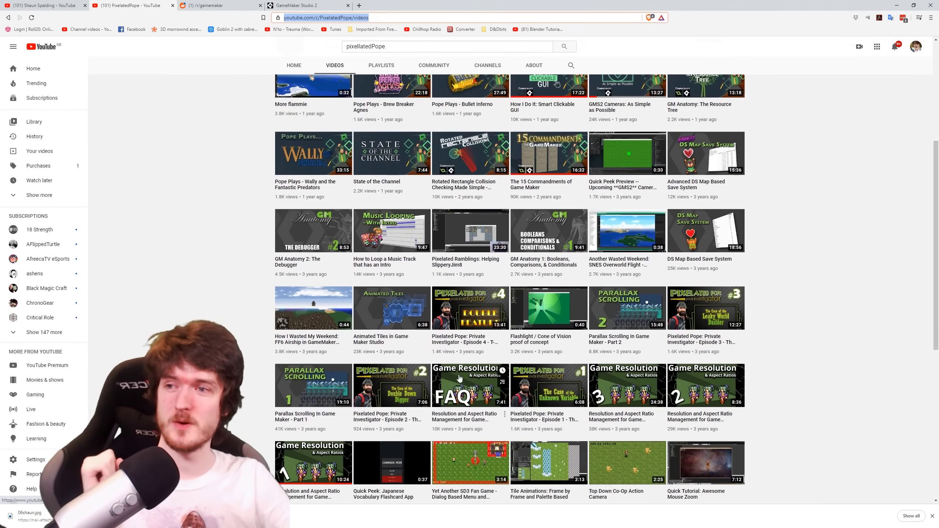
{"action": "scroll", "coordinate": [419, 373], "scroll_direction": "down", "scroll_amount": 3}
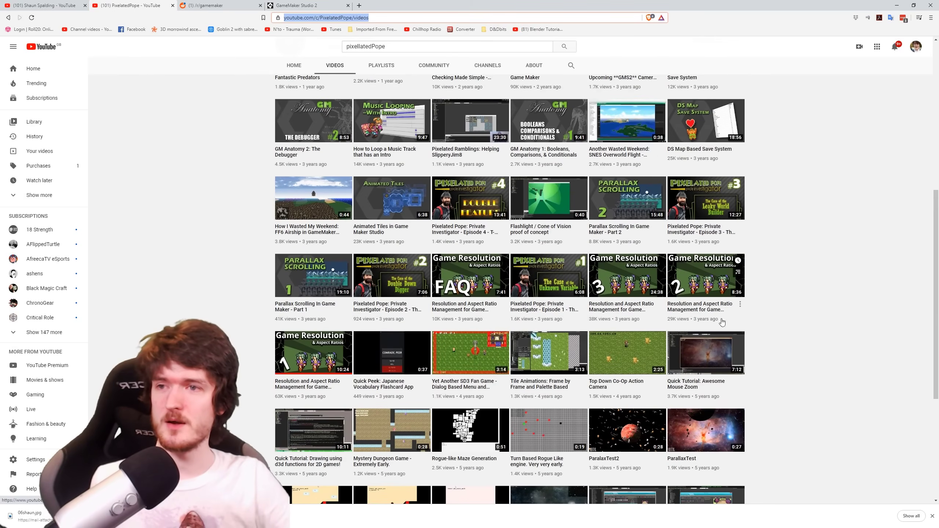
{"action": "scroll", "coordinate": [791, 321], "scroll_direction": "up", "scroll_amount": 5}
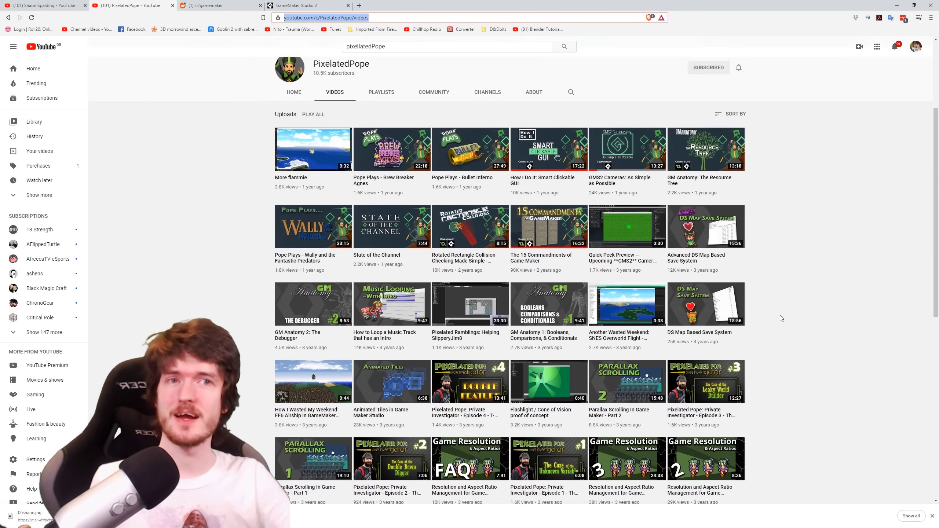
{"action": "scroll", "coordinate": [781, 318], "scroll_direction": "down", "scroll_amount": 1}
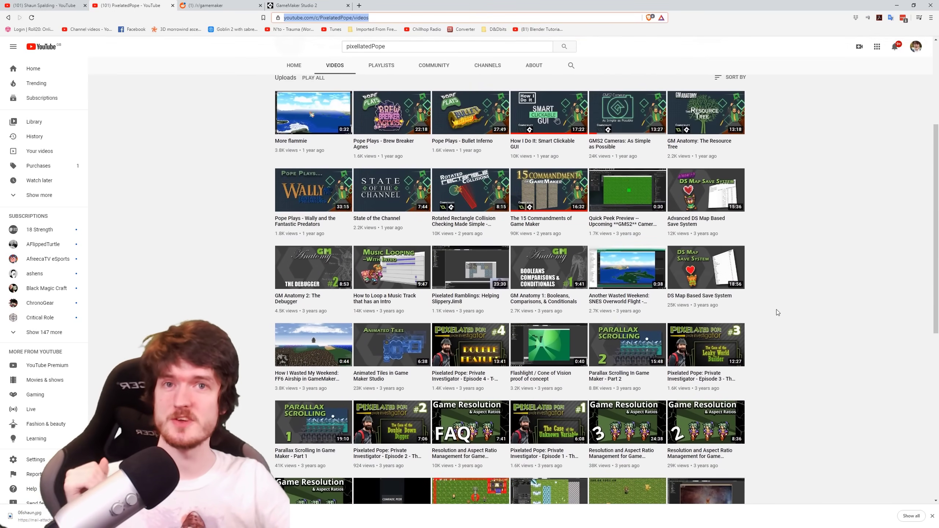
{"action": "scroll", "coordinate": [774, 307], "scroll_direction": "down", "scroll_amount": 4}
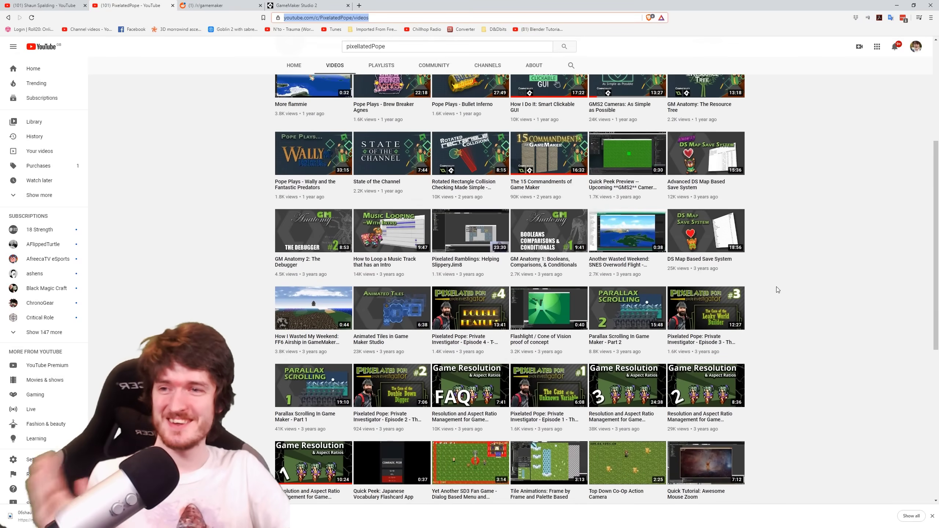
{"action": "scroll", "coordinate": [775, 288], "scroll_direction": "up", "scroll_amount": 5}
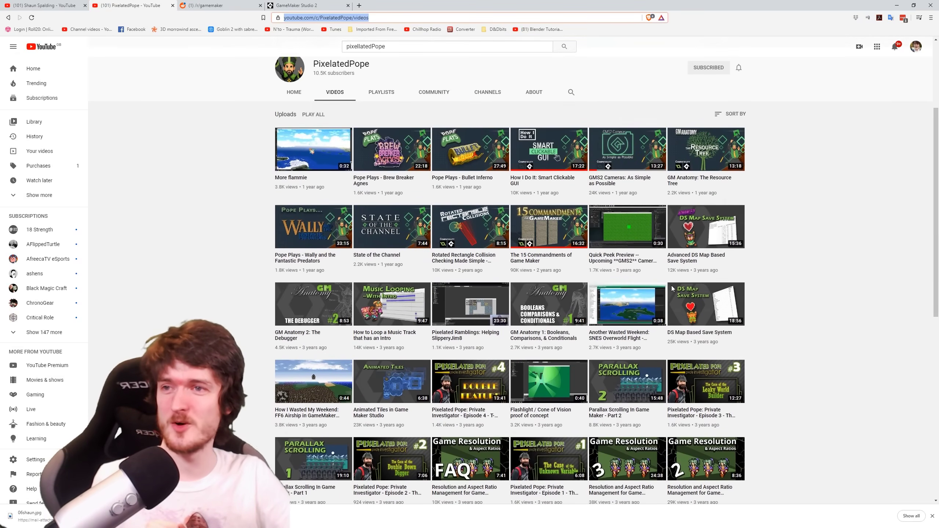
{"action": "scroll", "coordinate": [672, 290], "scroll_direction": "up", "scroll_amount": 2}
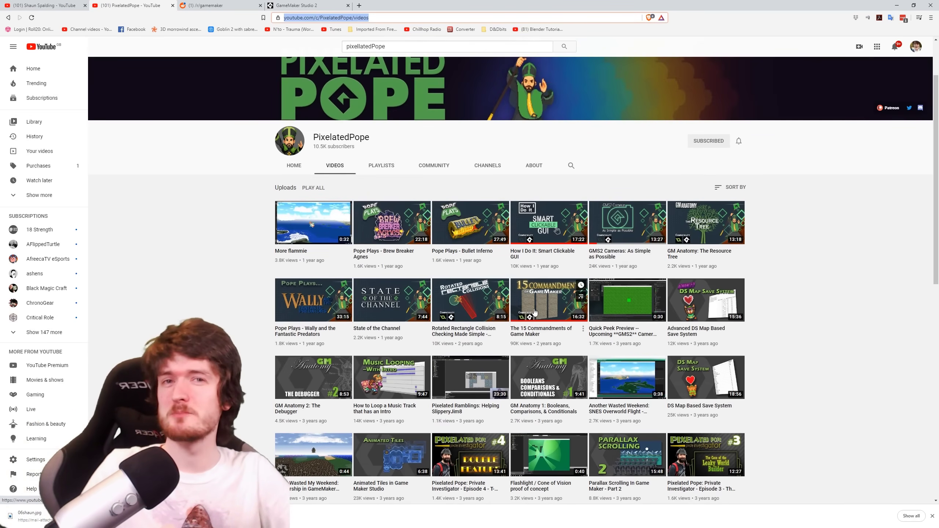
{"action": "scroll", "coordinate": [330, 248], "scroll_direction": "down", "scroll_amount": 2}
{"action": "scroll", "coordinate": [330, 248], "scroll_direction": "down", "scroll_amount": 3}
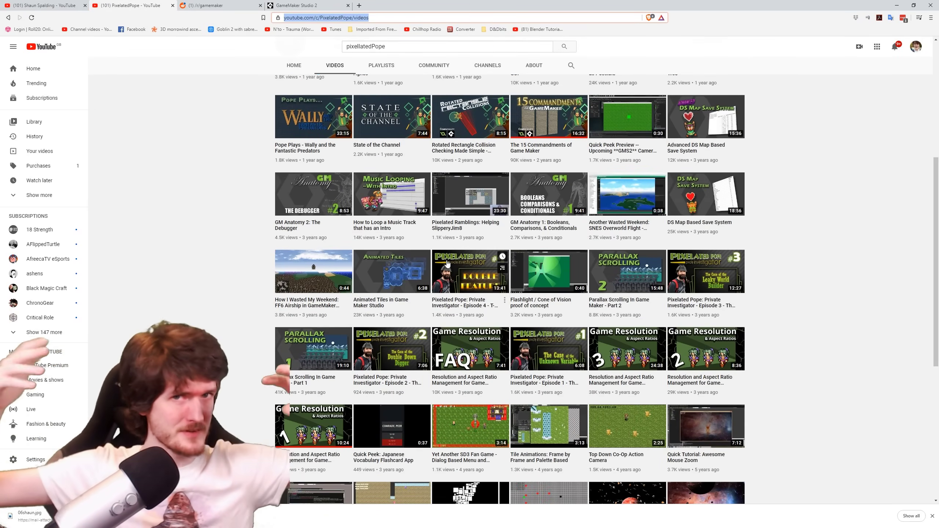
{"action": "scroll", "coordinate": [554, 258], "scroll_direction": "up", "scroll_amount": 3}
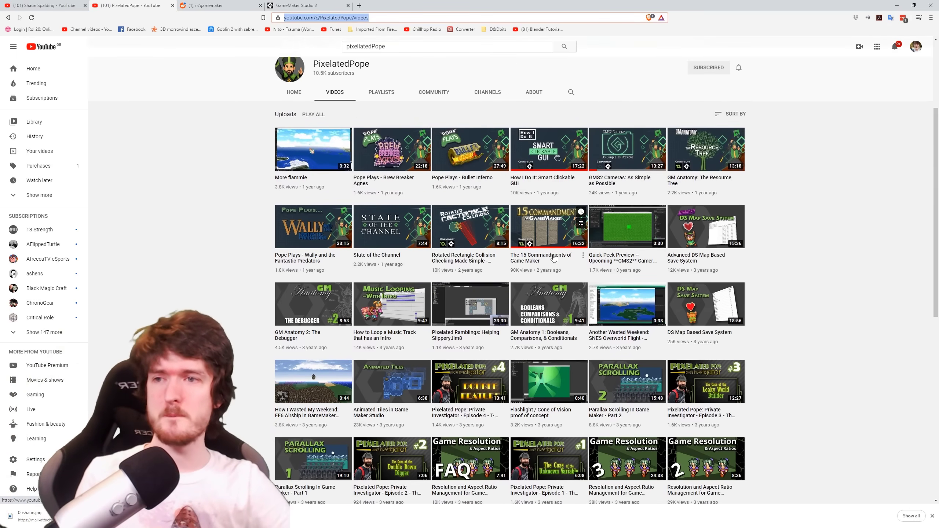
{"action": "scroll", "coordinate": [553, 258], "scroll_direction": "up", "scroll_amount": 2}
{"action": "scroll", "coordinate": [562, 288], "scroll_direction": "down", "scroll_amount": 4}
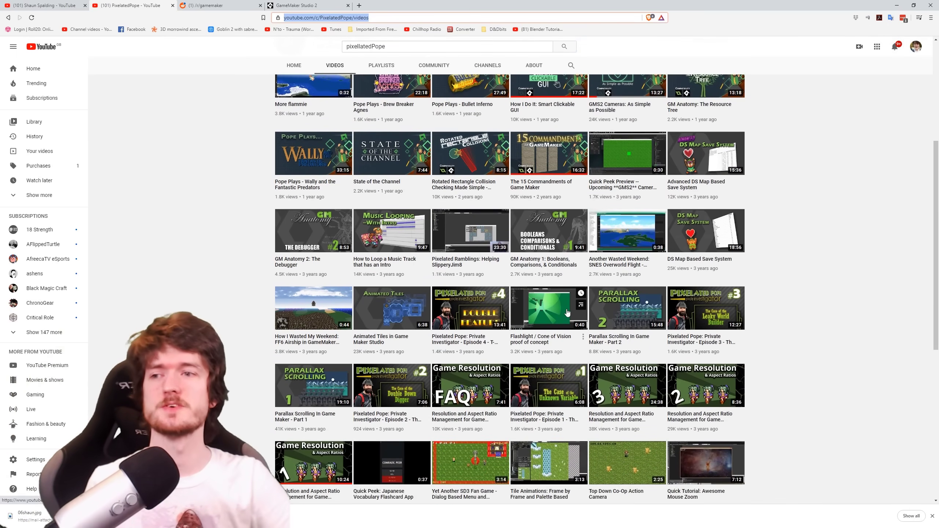
{"action": "scroll", "coordinate": [572, 281], "scroll_direction": "up", "scroll_amount": 3}
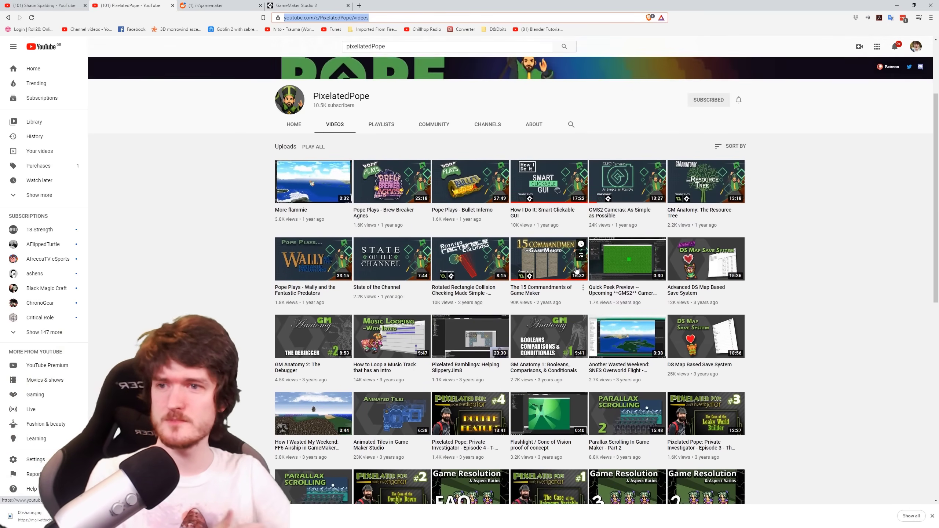
{"action": "scroll", "coordinate": [577, 269], "scroll_direction": "down", "scroll_amount": 3}
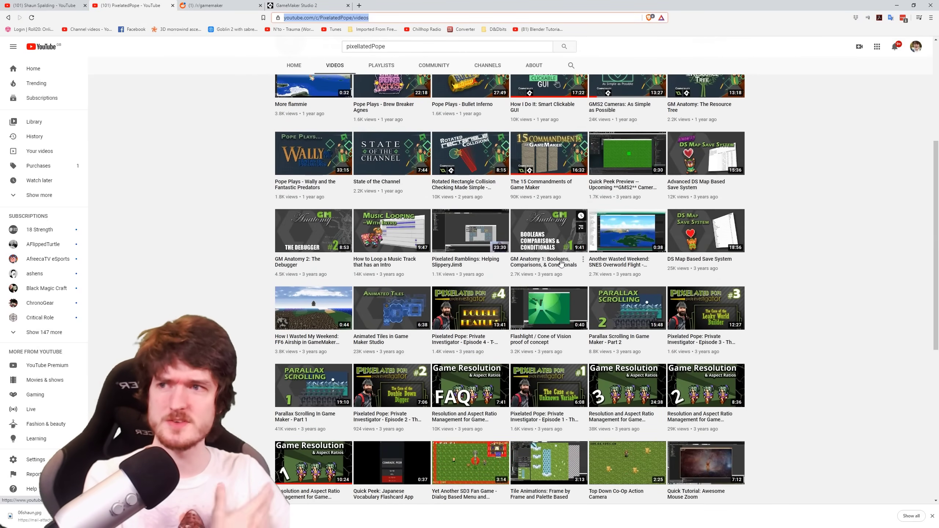
Look over the remaining uploads on the PixelatedPope channel and close that page.
{"action": "scroll", "coordinate": [564, 259], "scroll_direction": "up", "scroll_amount": 3}
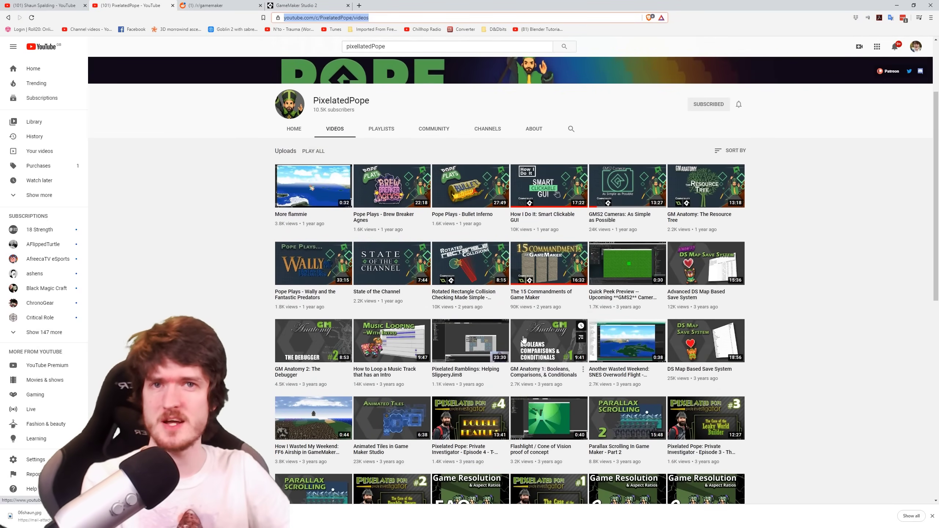
{"action": "scroll", "coordinate": [523, 339], "scroll_direction": "down", "scroll_amount": 2}
{"action": "left_click", "coordinate": [232, 246]}
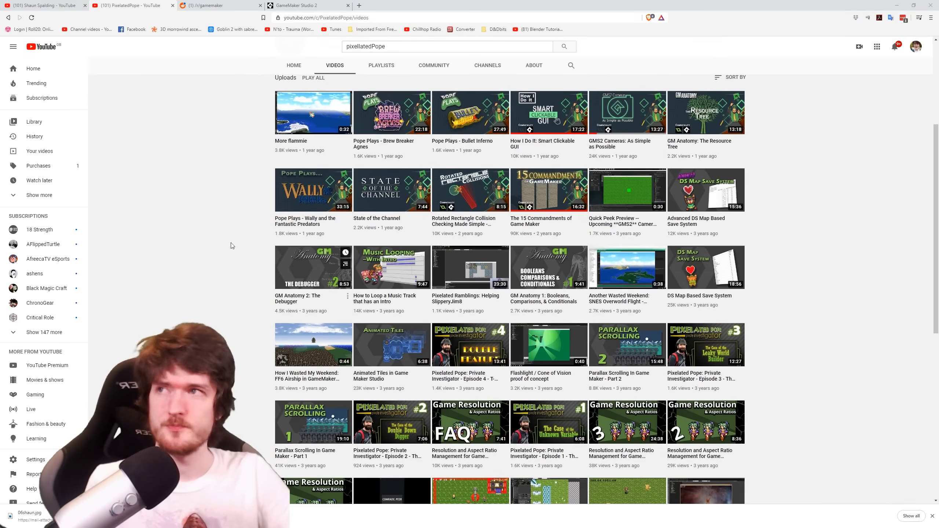
{"action": "middle_click", "coordinate": [124, 2]}
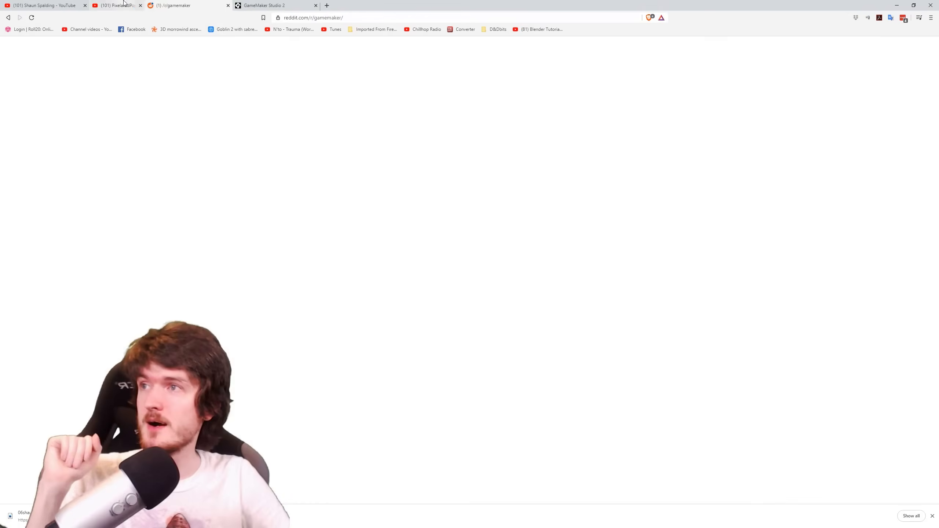
Browse the r/gamemaker subreddit's hot posts, including the Help, Tutorial and Discussion threads, and return to the start of the page.
{"action": "scroll", "coordinate": [432, 221], "scroll_direction": "up", "scroll_amount": 4}
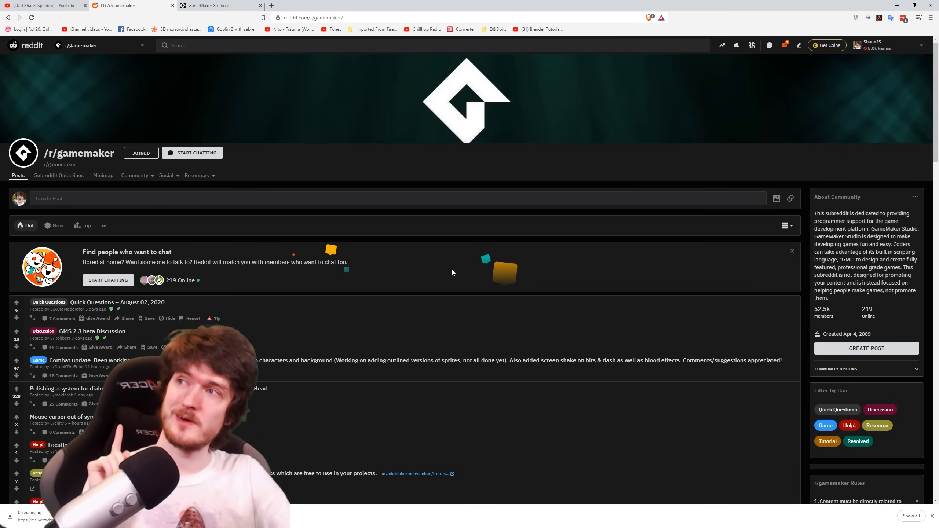
{"action": "scroll", "coordinate": [452, 272], "scroll_direction": "down", "scroll_amount": 4}
{"action": "scroll", "coordinate": [425, 267], "scroll_direction": "up", "scroll_amount": 4}
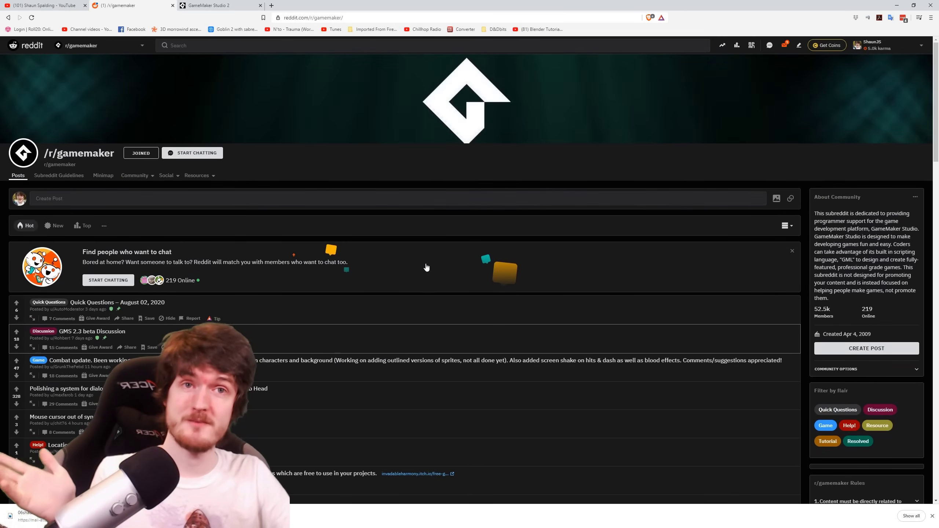
{"action": "scroll", "coordinate": [425, 266], "scroll_direction": "down", "scroll_amount": 8}
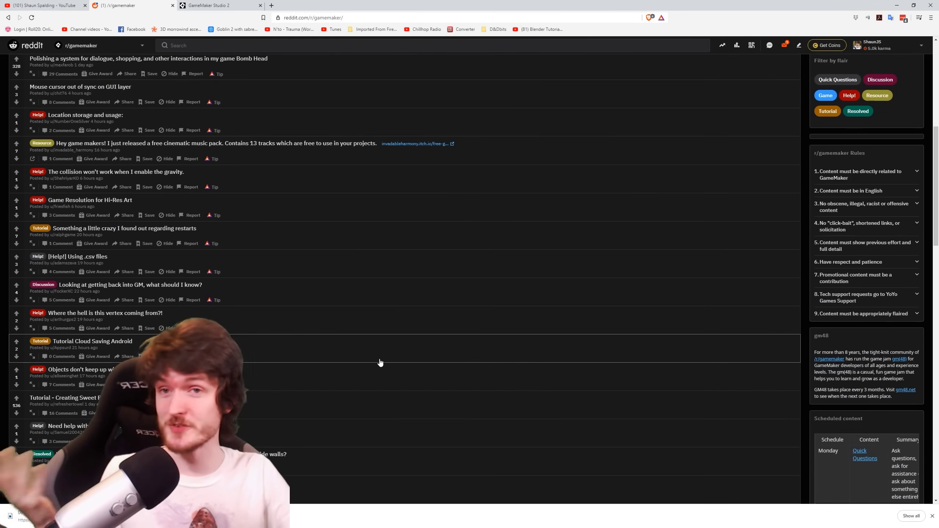
{"action": "scroll", "coordinate": [381, 369], "scroll_direction": "up", "scroll_amount": 5}
{"action": "scroll", "coordinate": [381, 364], "scroll_direction": "down", "scroll_amount": 4}
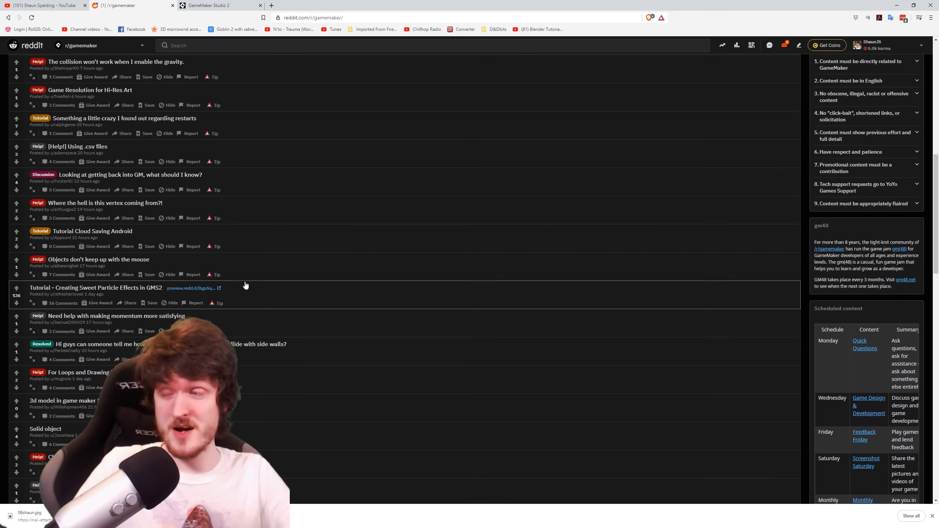
{"action": "scroll", "coordinate": [466, 373], "scroll_direction": "down", "scroll_amount": 1}
{"action": "scroll", "coordinate": [463, 370], "scroll_direction": "down", "scroll_amount": 10}
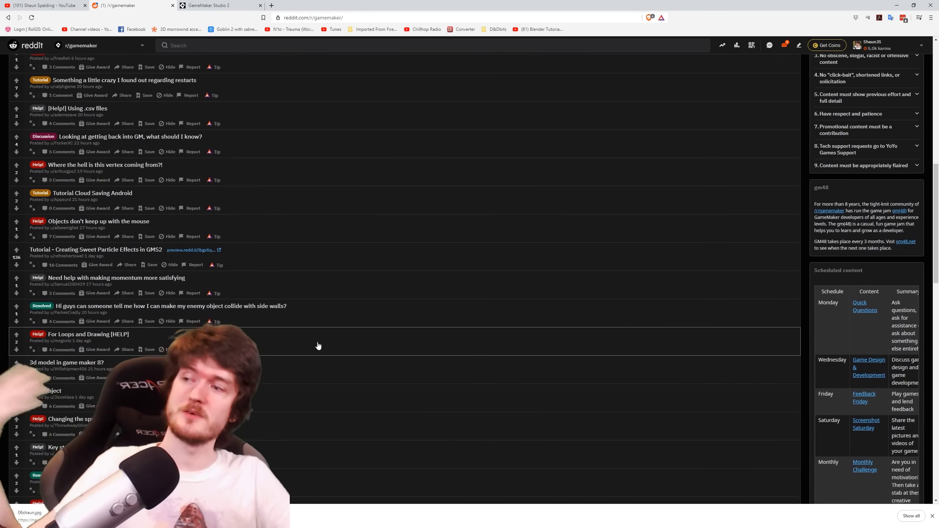
{"action": "scroll", "coordinate": [461, 191], "scroll_direction": "up", "scroll_amount": 17}
{"action": "scroll", "coordinate": [461, 191], "scroll_direction": "up", "scroll_amount": 7}
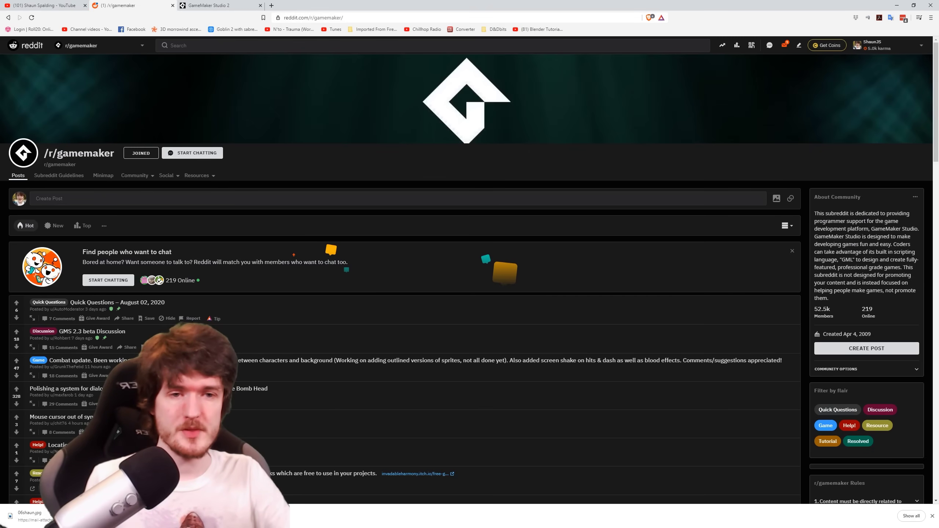
Switch to Discord, shrink its window over the browser, and look over the GameMaker server's help_1__busy messages and channel list.
{"action": "key", "text": "alt+Tab"}
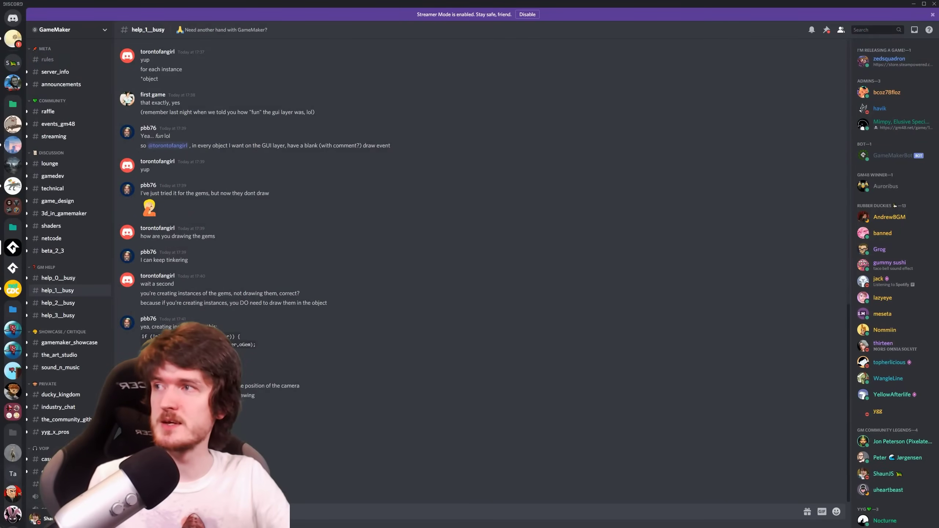
{"action": "scroll", "coordinate": [718, 331], "scroll_direction": "up", "scroll_amount": 6}
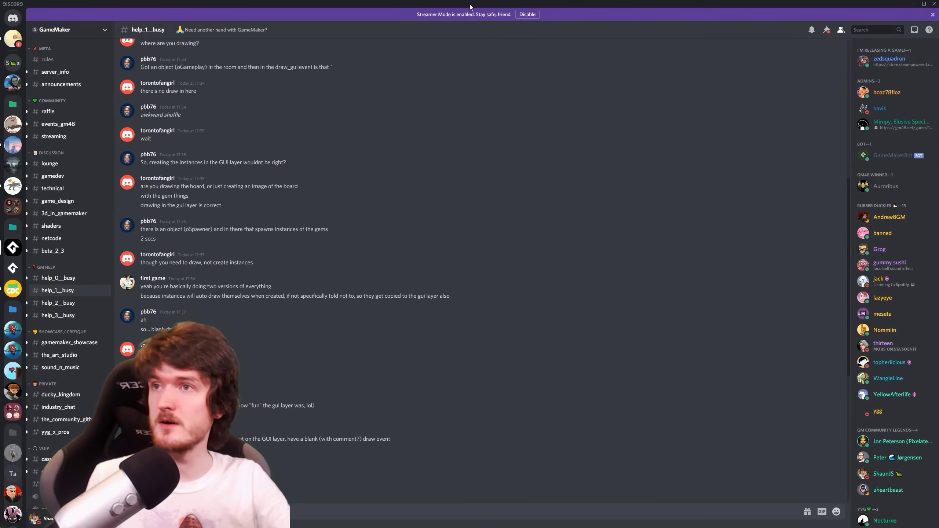
{"action": "left_click_drag", "start_coordinate": [302, 4], "coordinate": [520, 30]}
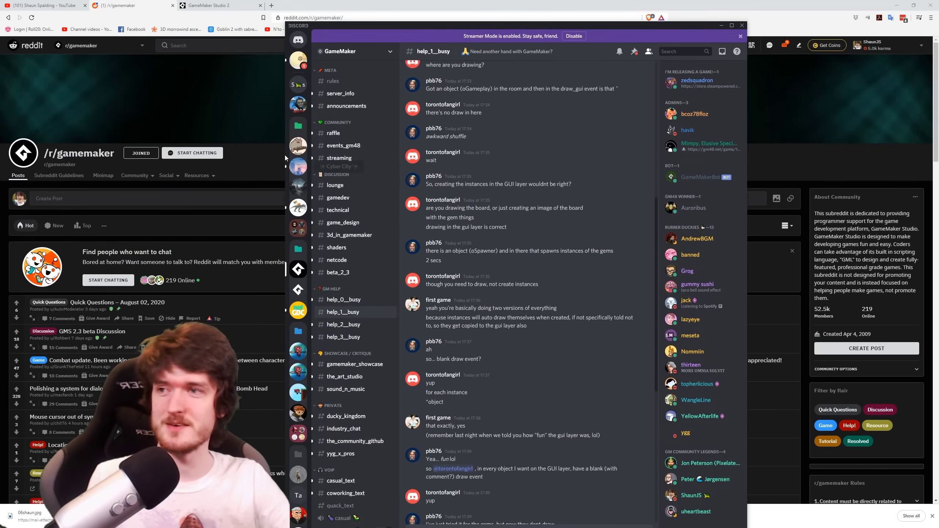
{"action": "scroll", "coordinate": [362, 223], "scroll_direction": "down", "scroll_amount": 3}
{"action": "scroll", "coordinate": [361, 218], "scroll_direction": "up", "scroll_amount": 3}
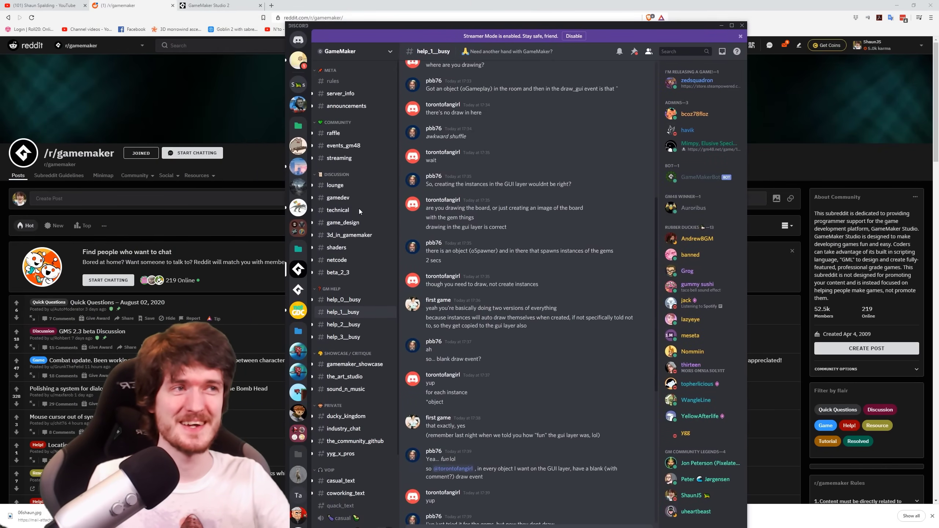
{"action": "scroll", "coordinate": [359, 296], "scroll_direction": "down", "scroll_amount": 3}
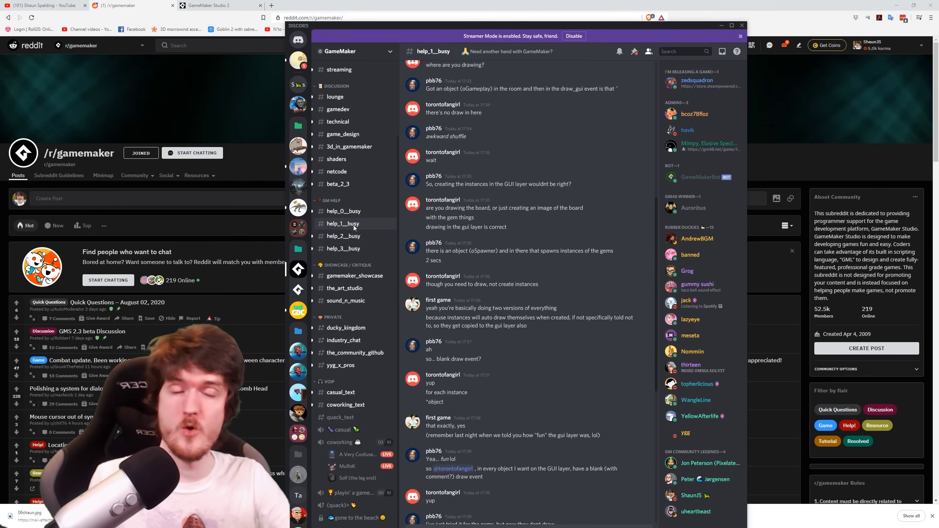
Read through the questions and answers in the GameMaker server's help_0__busy channel.
{"action": "left_click", "coordinate": [356, 211]}
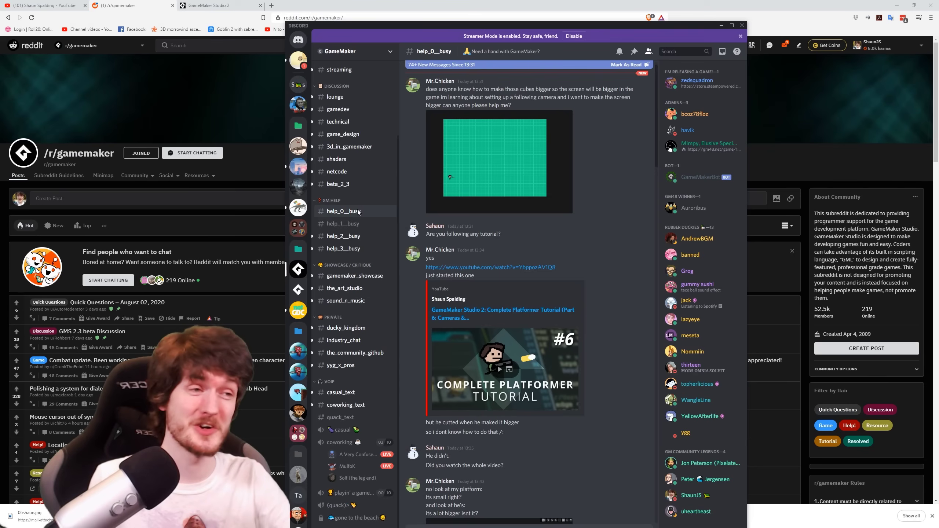
{"action": "scroll", "coordinate": [515, 306], "scroll_direction": "up", "scroll_amount": 6}
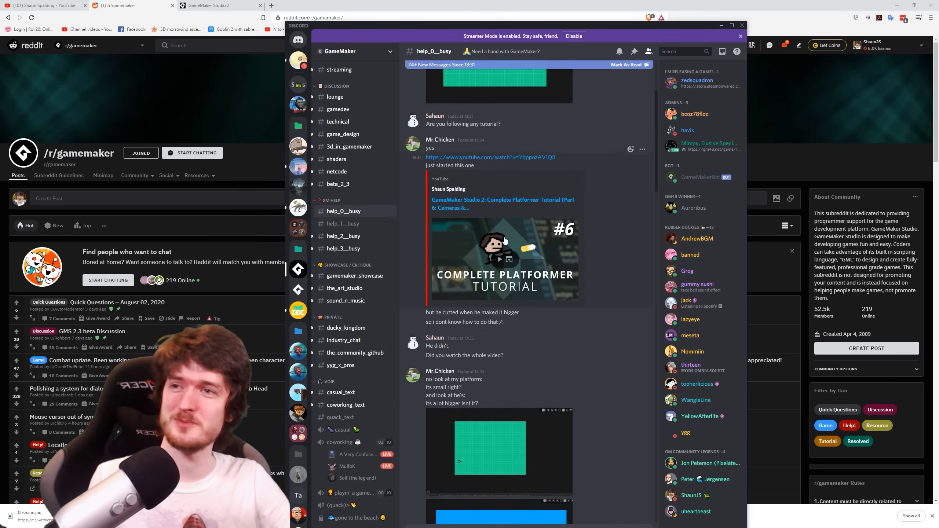
{"action": "scroll", "coordinate": [599, 410], "scroll_direction": "down", "scroll_amount": 20}
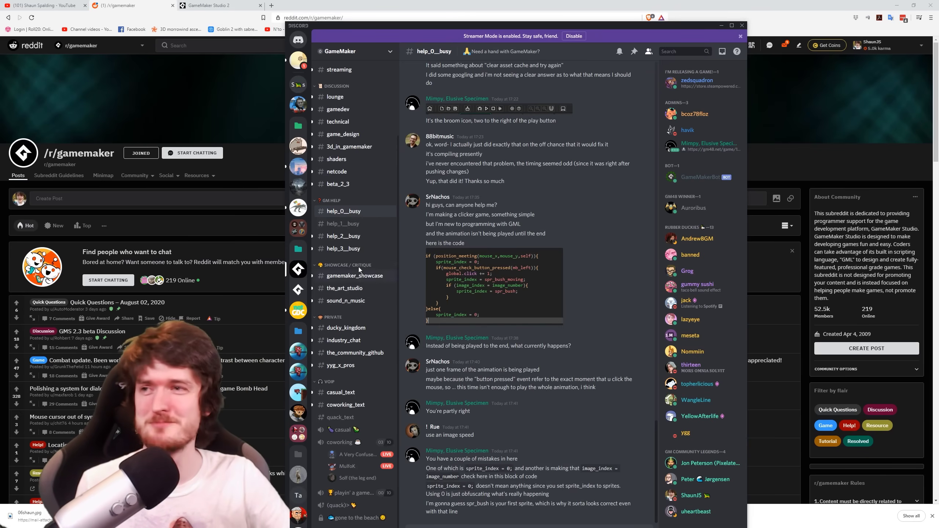
{"action": "scroll", "coordinate": [360, 270], "scroll_direction": "up", "scroll_amount": 3}
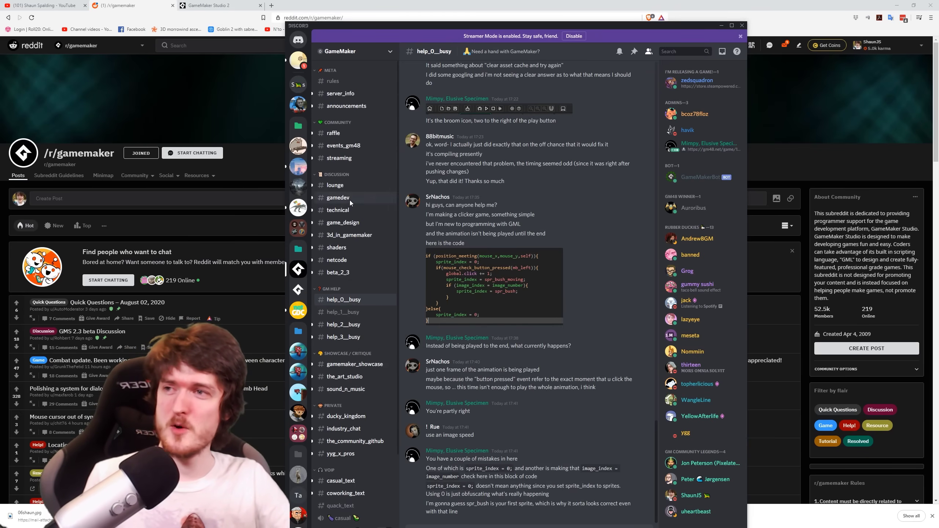
View the server's gamedev, technical and game_design channels, and minimize Discord to return to the browser.
{"action": "left_click", "coordinate": [350, 203]}
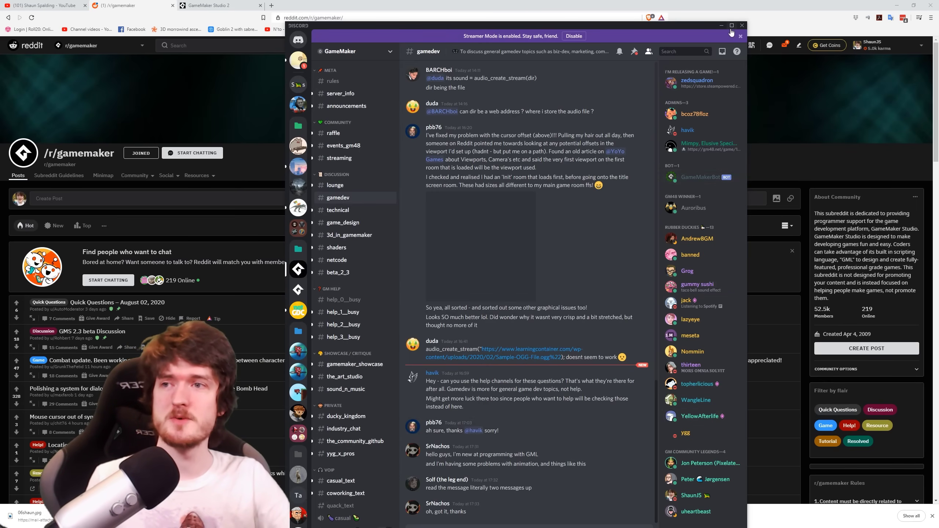
{"action": "left_click", "coordinate": [344, 210]}
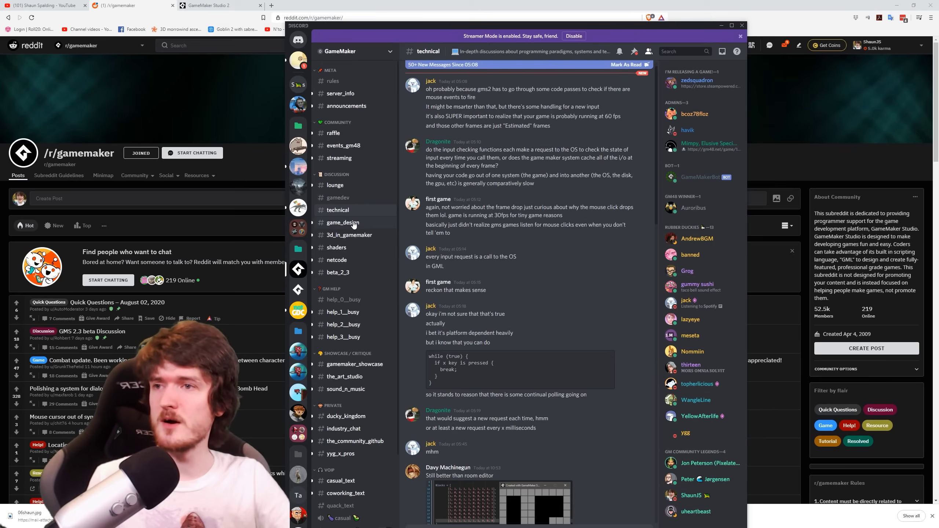
{"action": "left_click", "coordinate": [354, 224]}
{"action": "scroll", "coordinate": [544, 271], "scroll_direction": "down", "scroll_amount": 6}
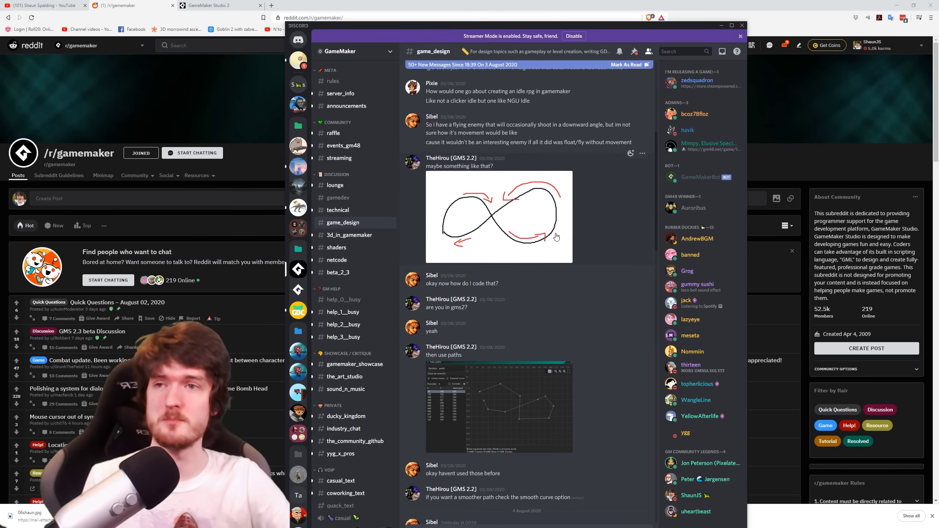
{"action": "left_click", "coordinate": [721, 26]}
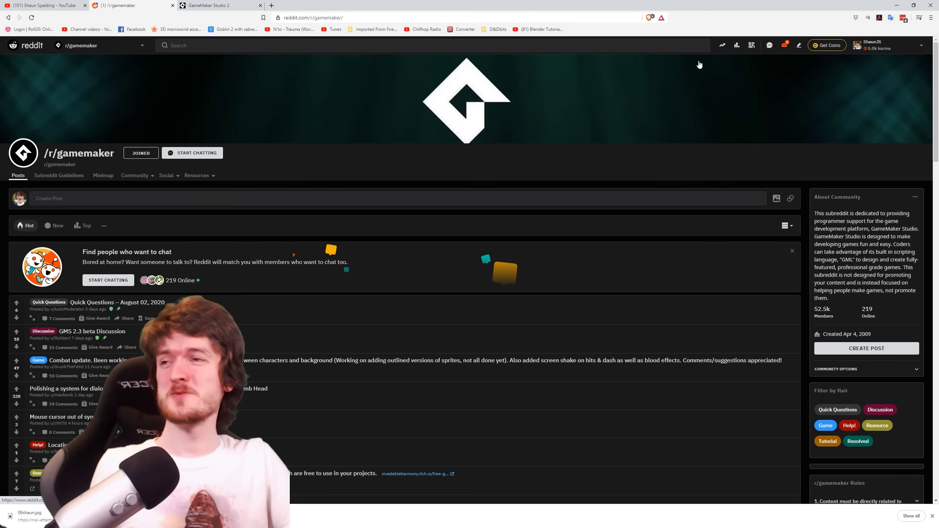
View the Getting_Started section of the open GameMaker Studio 2 manual, and launch the manual's home page from GameMaker Studio 2.
{"action": "left_click", "coordinate": [229, 4]}
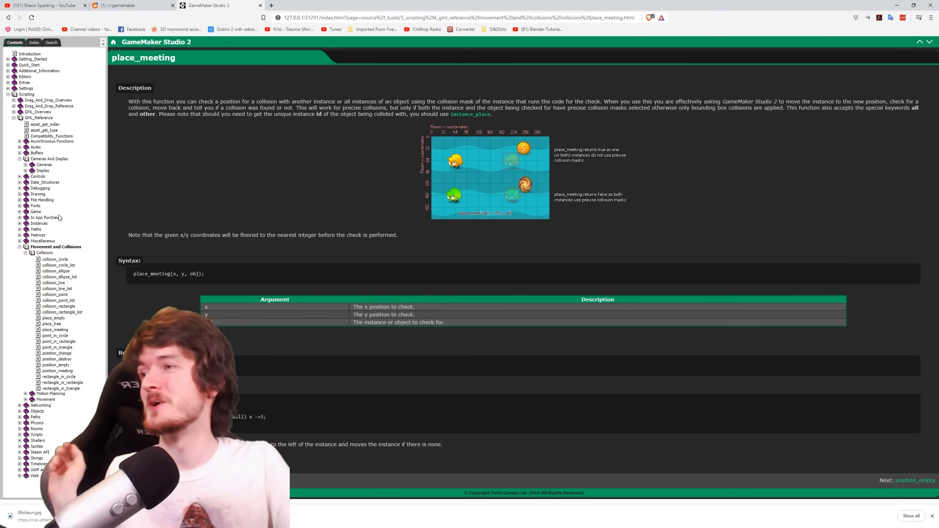
{"action": "left_click", "coordinate": [26, 60]}
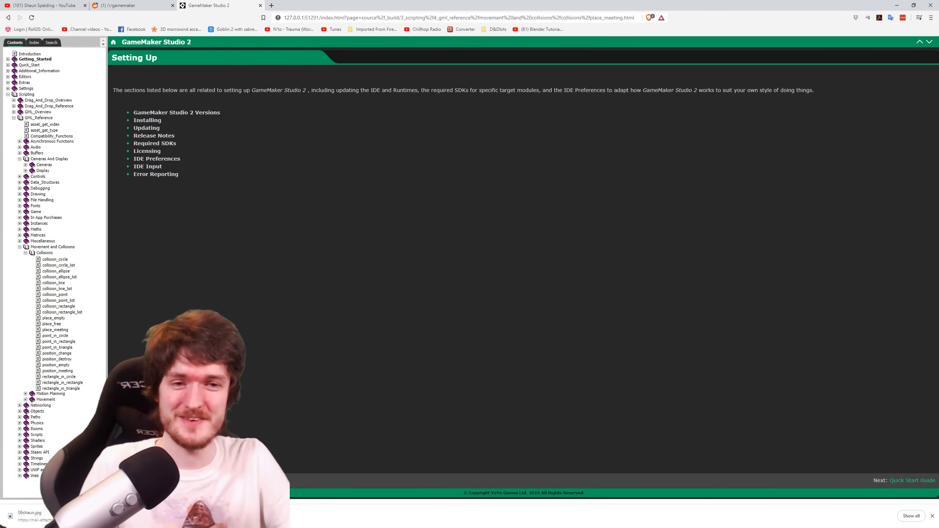
{"action": "key", "text": "alt+Tab"}
{"action": "key", "text": "F1"}
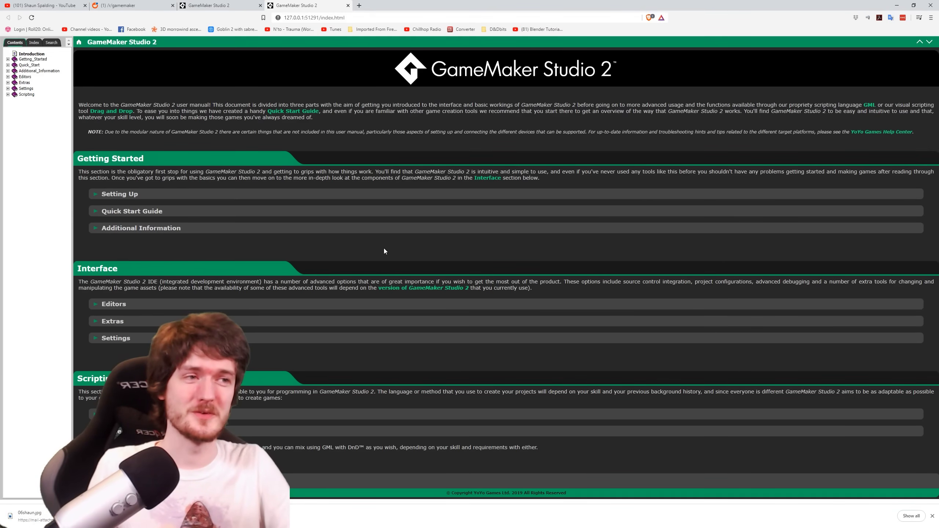
Expand the manual's Setting Up, Quick Start Guide and Additional Information sections and examine the topics listed on the page.
{"action": "left_click", "coordinate": [166, 193]}
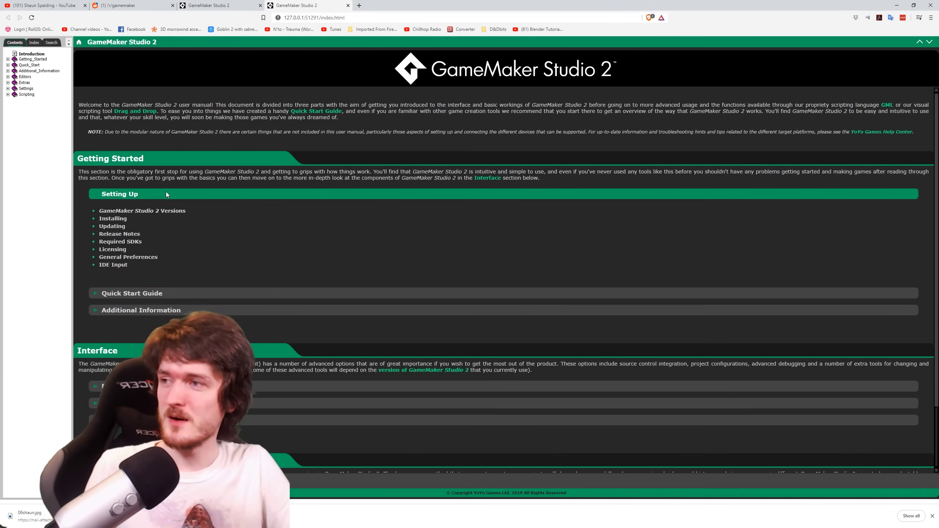
{"action": "left_click", "coordinate": [154, 296]}
{"action": "scroll", "coordinate": [147, 313], "scroll_direction": "down", "scroll_amount": 3}
{"action": "left_click", "coordinate": [161, 282]}
{"action": "scroll", "coordinate": [161, 296], "scroll_direction": "up", "scroll_amount": 3}
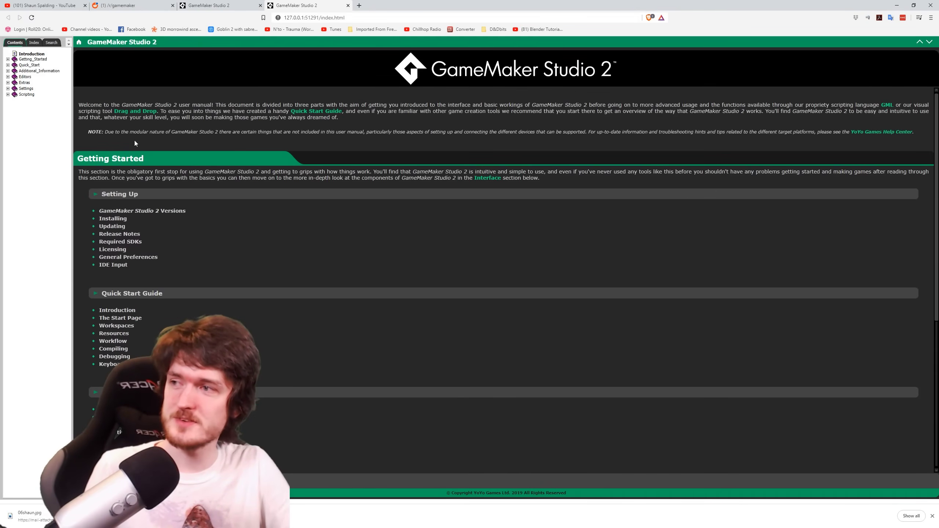
{"action": "scroll", "coordinate": [135, 303], "scroll_direction": "down", "scroll_amount": 3}
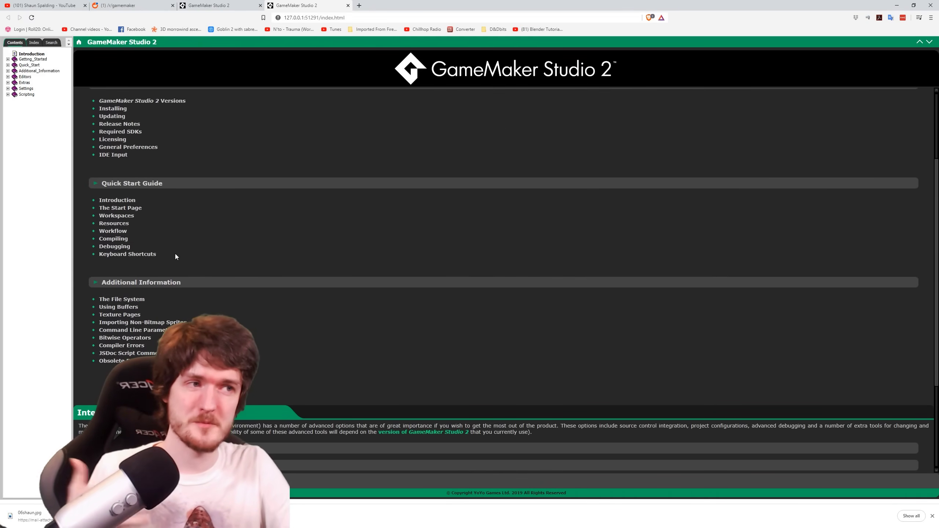
{"action": "scroll", "coordinate": [176, 255], "scroll_direction": "down", "scroll_amount": 3}
{"action": "scroll", "coordinate": [155, 184], "scroll_direction": "up", "scroll_amount": 3}
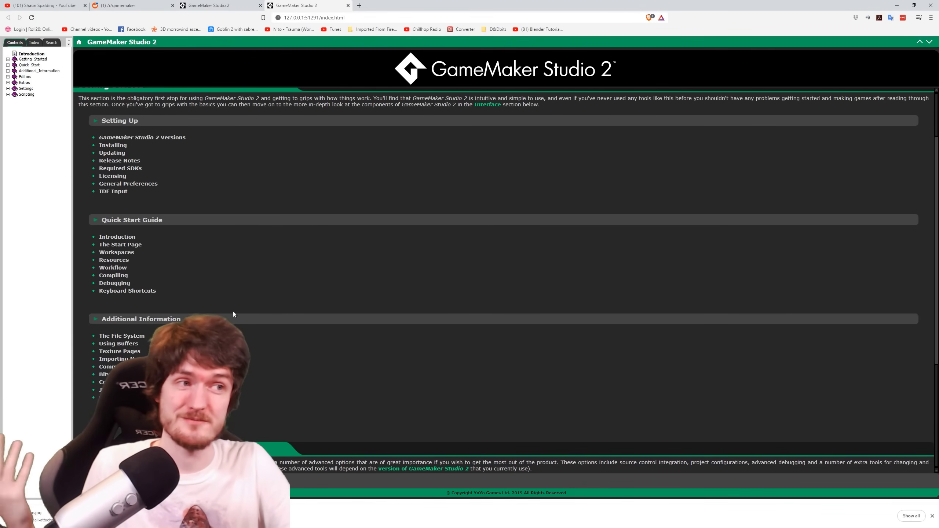
{"action": "scroll", "coordinate": [252, 331], "scroll_direction": "down", "scroll_amount": 5}
{"action": "scroll", "coordinate": [262, 321], "scroll_direction": "up", "scroll_amount": 4}
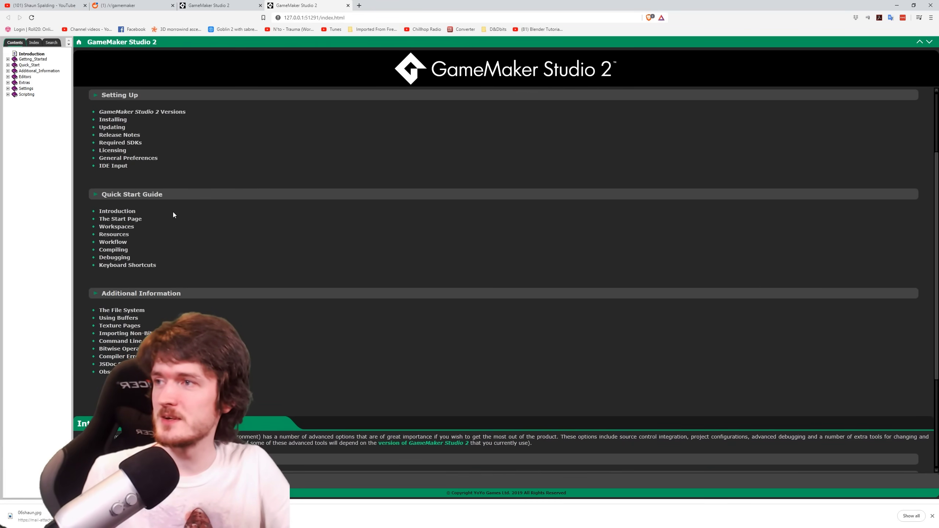
{"action": "scroll", "coordinate": [173, 214], "scroll_direction": "down", "scroll_amount": 4}
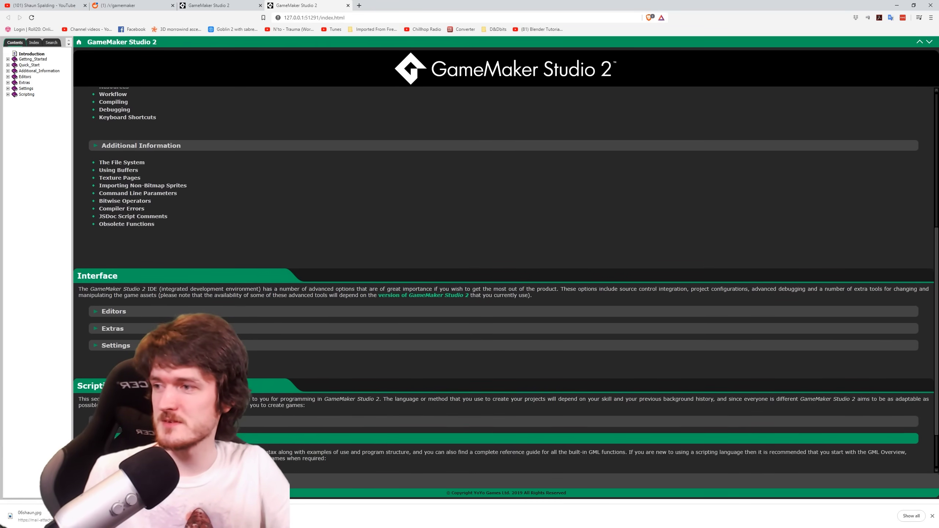
In the GML reference, view the audio_emitter_get_pitch page under Managing Resources, and show its place in the manual's contents tree.
{"action": "left_click", "coordinate": [173, 379]}
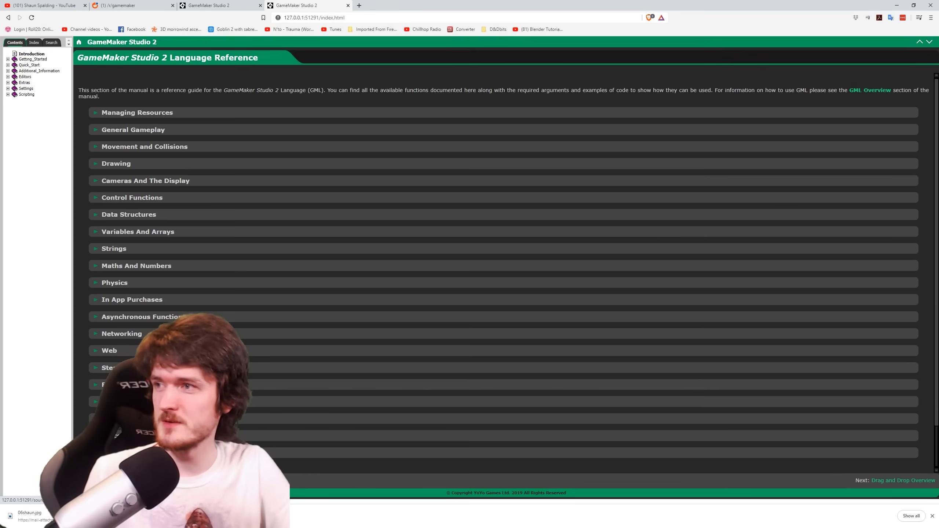
{"action": "left_click", "coordinate": [143, 113]}
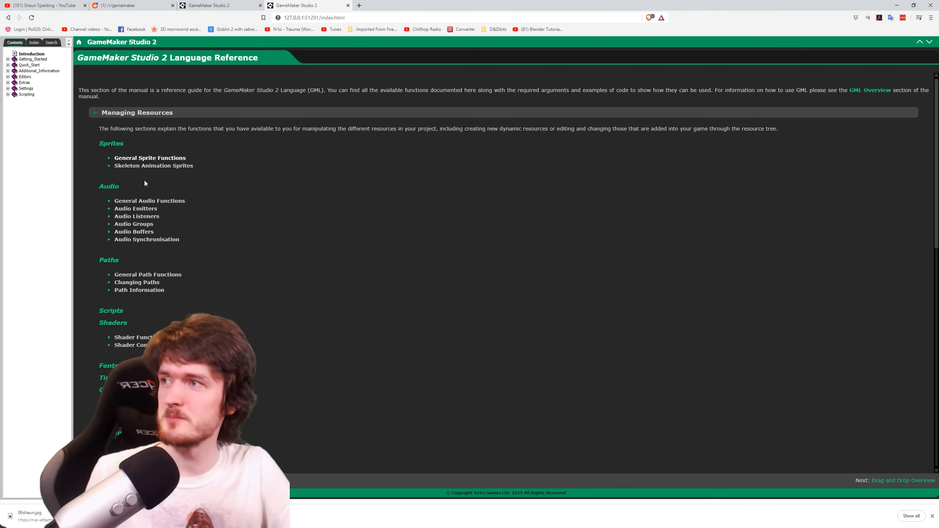
{"action": "left_click", "coordinate": [136, 215]}
{"action": "left_click", "coordinate": [132, 211]}
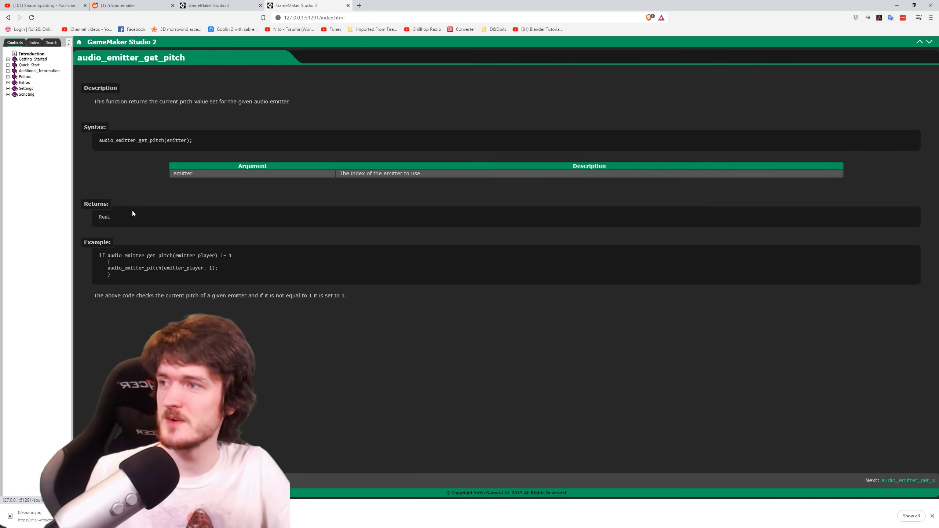
{"action": "left_click", "coordinate": [33, 44]}
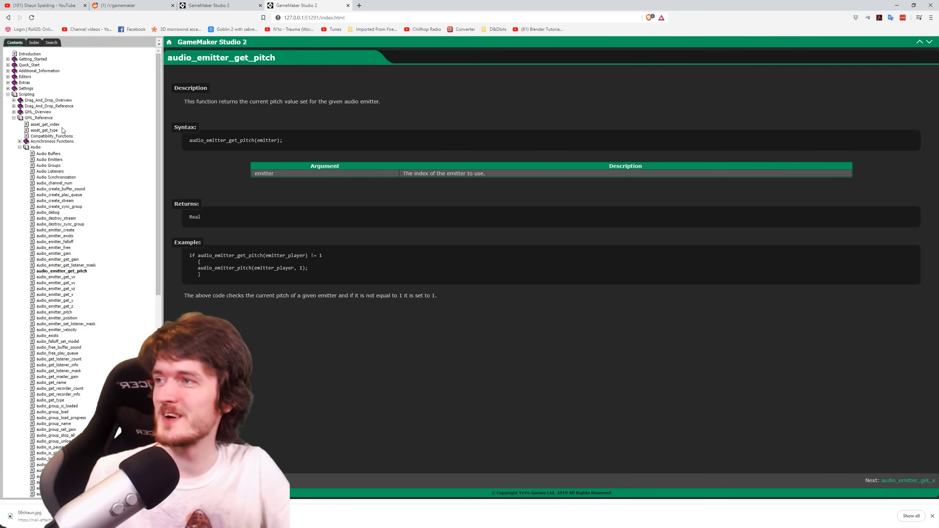
Collapse the Audio section of the GML reference and view the collision_rectangle page under Movement and Collisions > Collisions.
{"action": "left_click", "coordinate": [27, 148]}
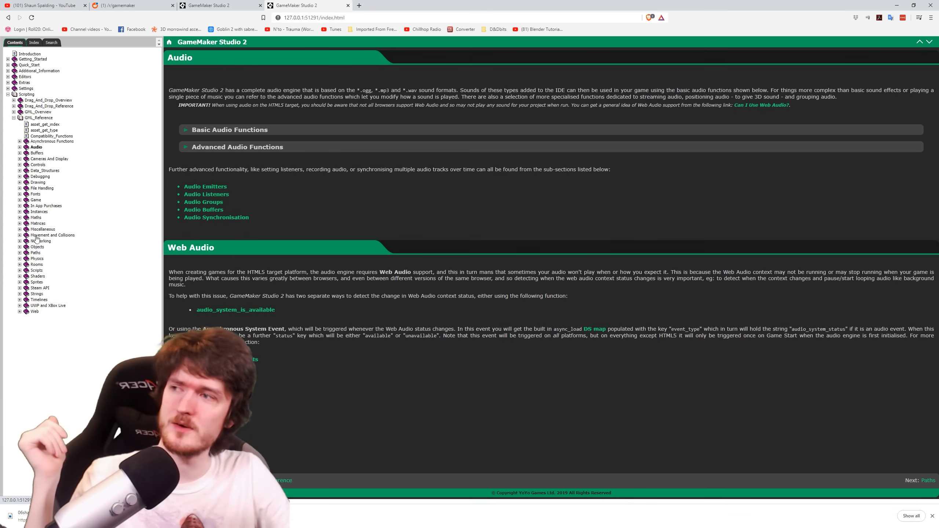
{"action": "left_click", "coordinate": [19, 235]}
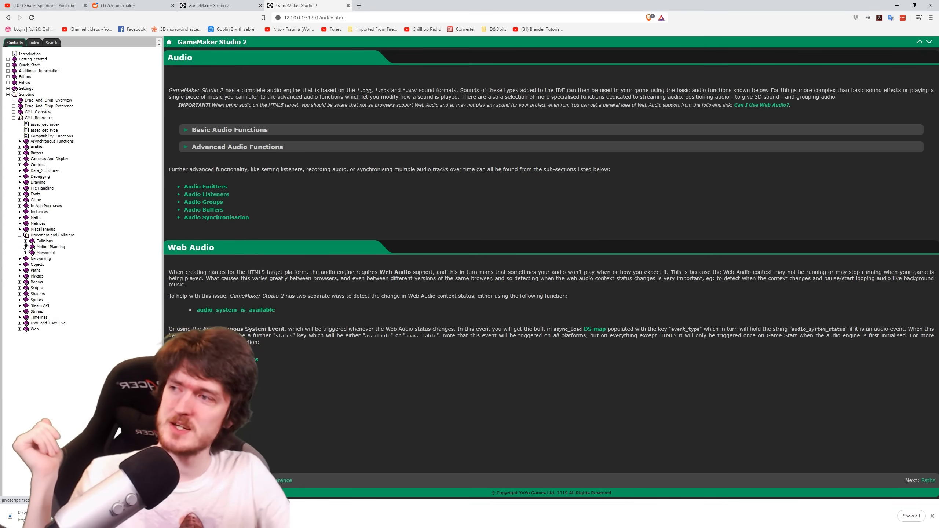
{"action": "left_click", "coordinate": [26, 241]}
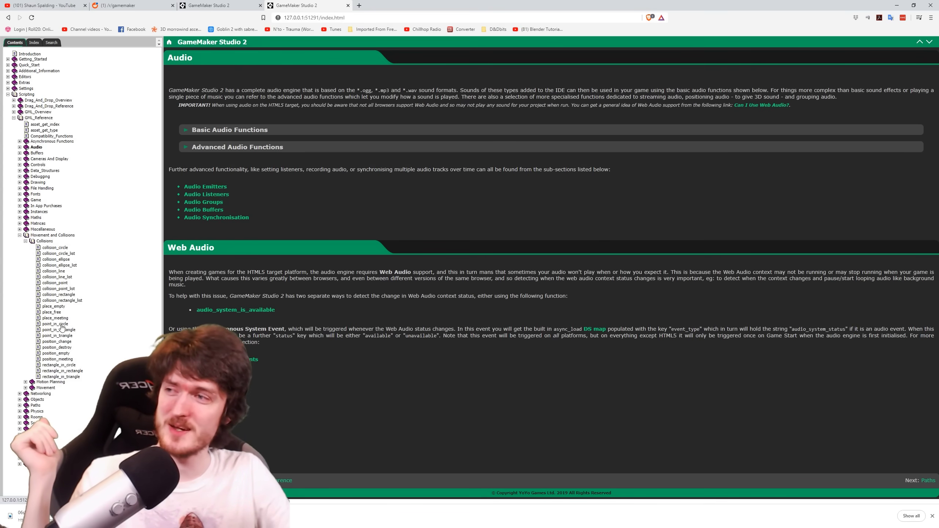
{"action": "left_click", "coordinate": [61, 295]}
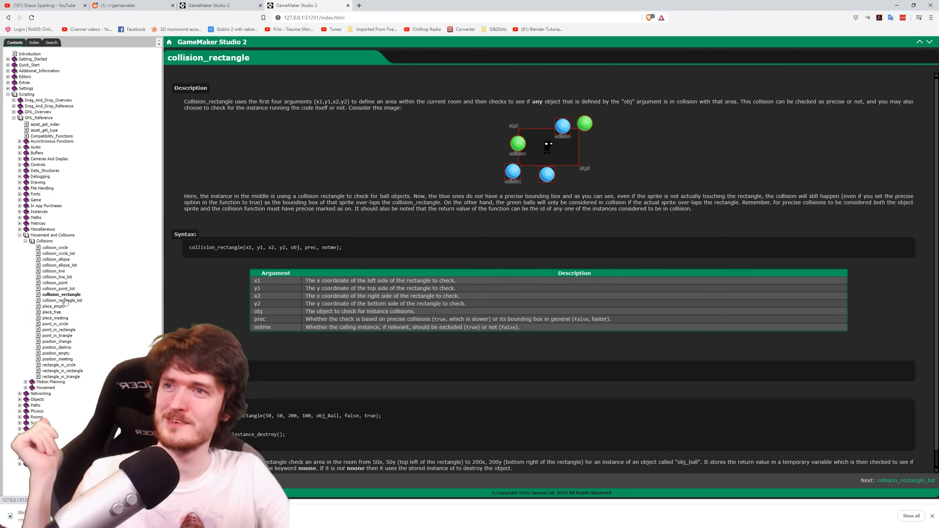
Examine the collision_rectangle description, diagram and example code, and minimize the browser to return to GameMaker Studio 2.
{"action": "left_click_drag", "start_coordinate": [196, 87], "coordinate": [444, 156]}
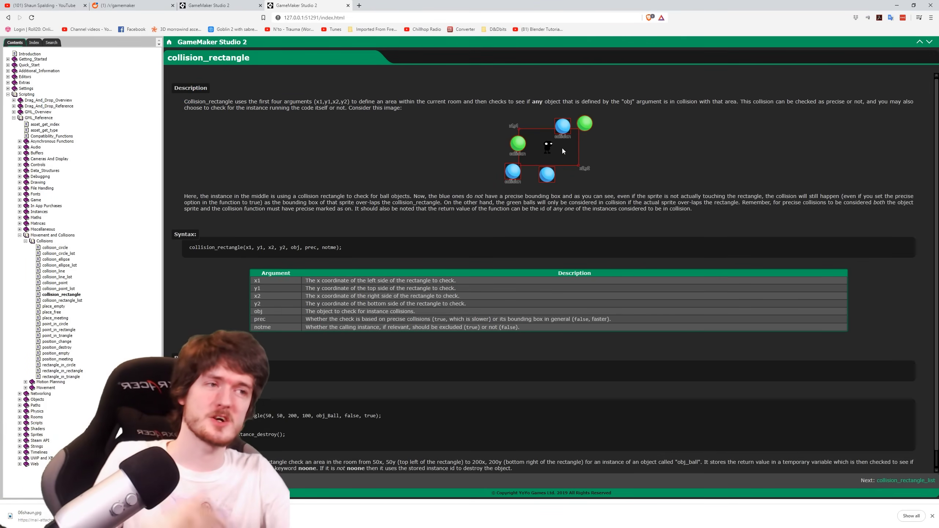
{"action": "scroll", "coordinate": [508, 280], "scroll_direction": "down", "scroll_amount": 1}
{"action": "left_click_drag", "start_coordinate": [236, 396], "coordinate": [304, 432]}
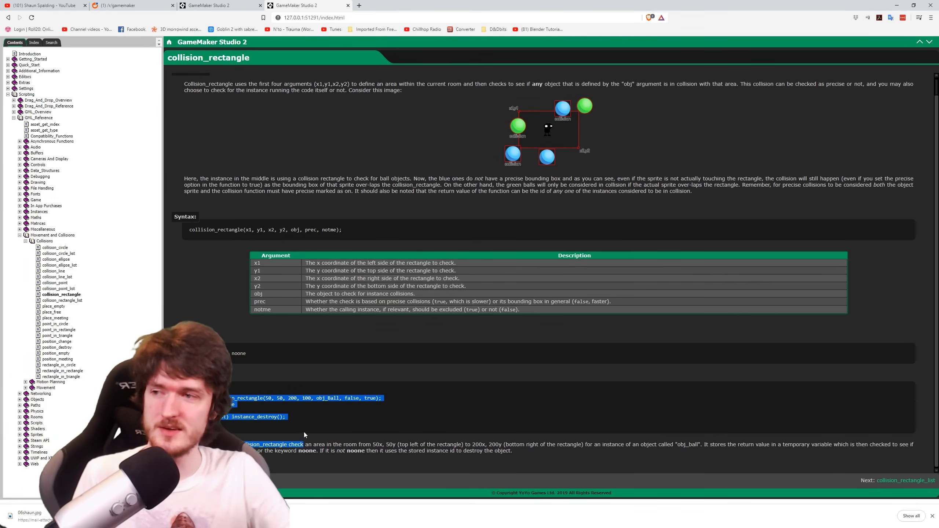
{"action": "left_click", "coordinate": [304, 431]}
{"action": "scroll", "coordinate": [535, 363], "scroll_direction": "up", "scroll_amount": 1}
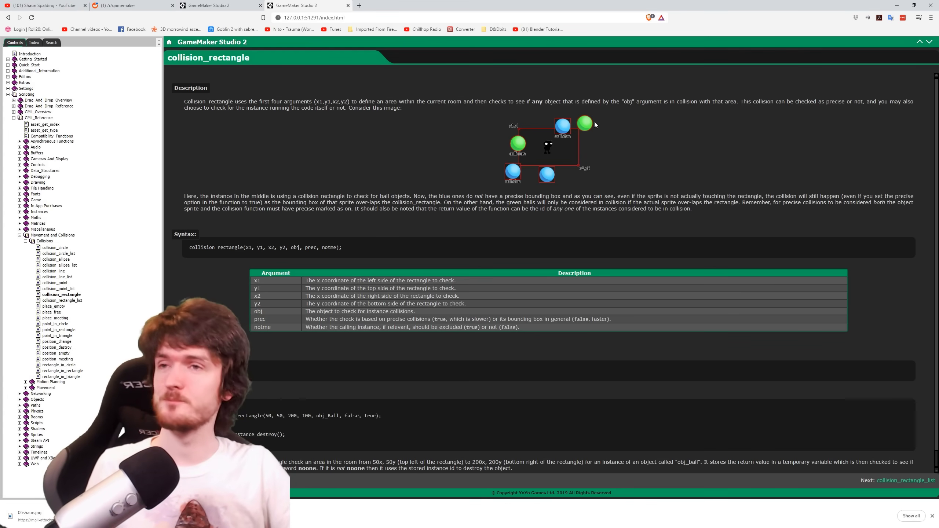
{"action": "left_click", "coordinate": [896, 5]}
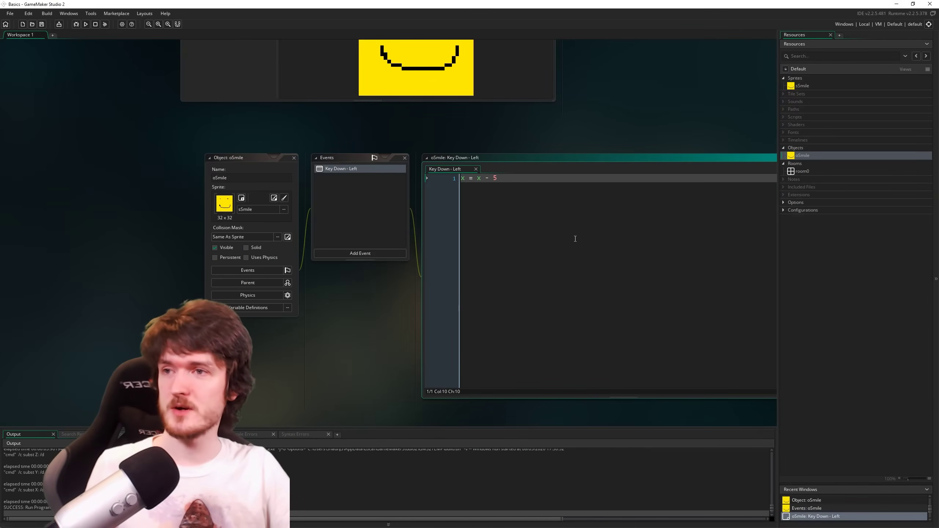
Add a second line reading place_meeting below x = x - 5 in oSmile's Key Down - Left event code.
{"action": "key", "text": "Return"}
{"action": "type", "text": "place_meeetin"}
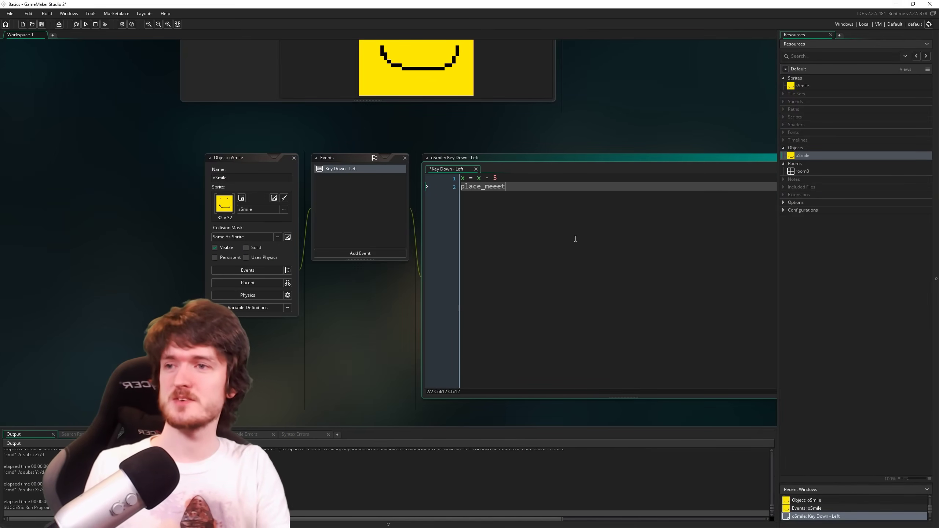
{"action": "key", "text": "BackSpace"}
{"action": "key", "text": "BackSpace"}
{"action": "key", "text": "BackSpace"}
{"action": "key", "text": "BackSpace"}
{"action": "type", "text": "ting"}
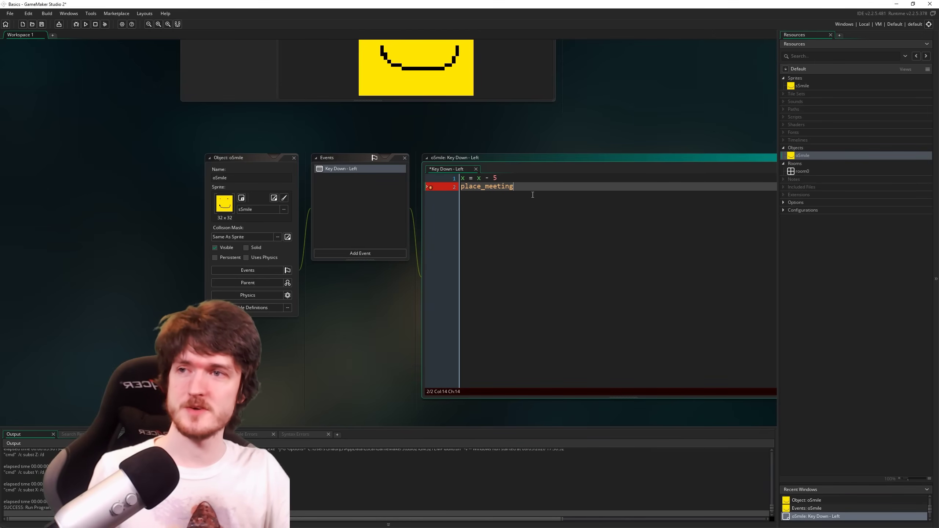
Look up the manual page for place_meeting directly from the code, and return to the oSmile event code in GameMaker Studio 2.
{"action": "middle_click", "coordinate": [479, 186]}
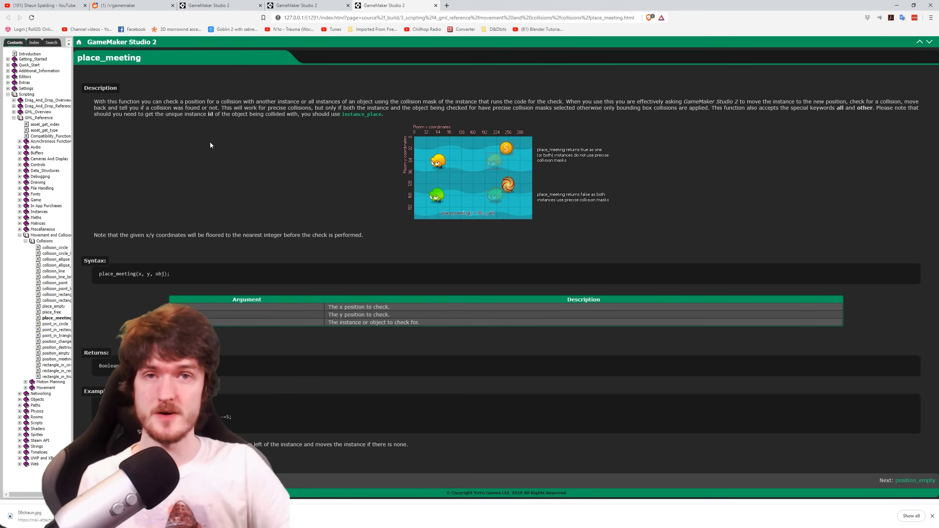
{"action": "left_click", "coordinate": [894, 4]}
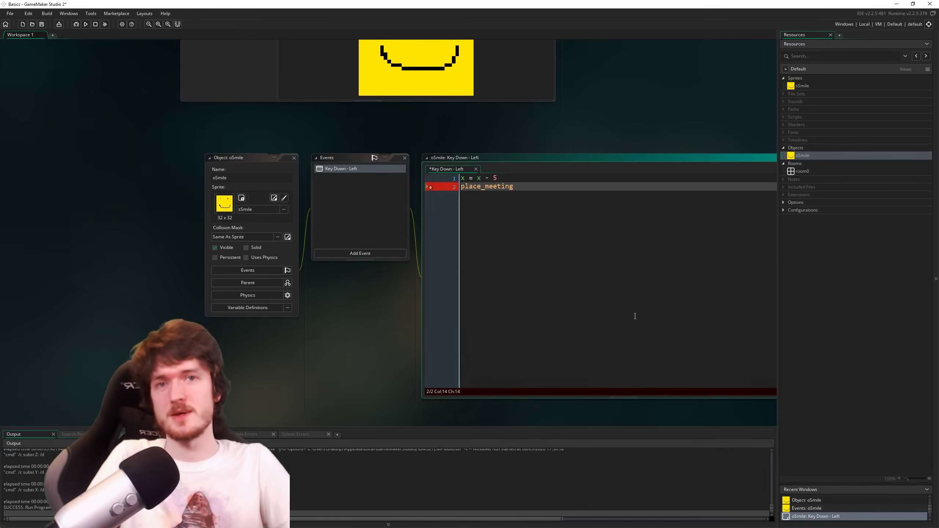
{"action": "left_click", "coordinate": [673, 337]}
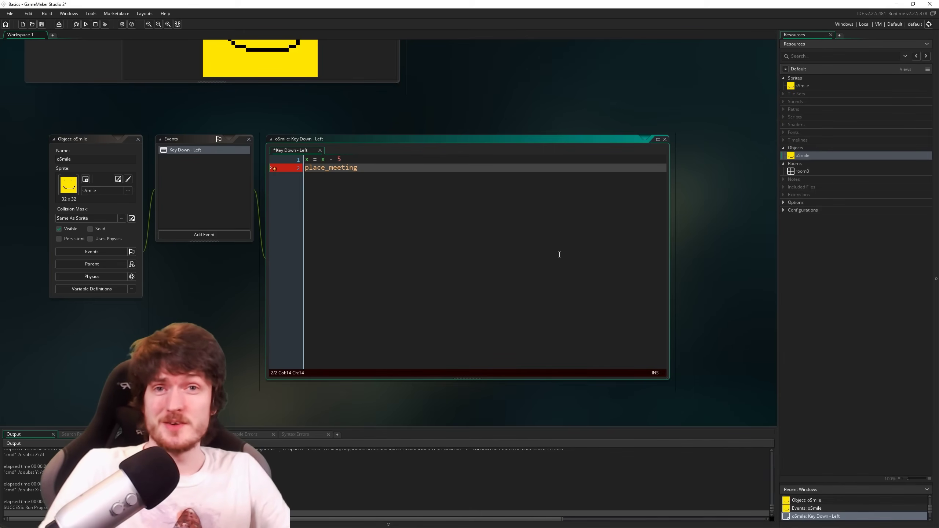